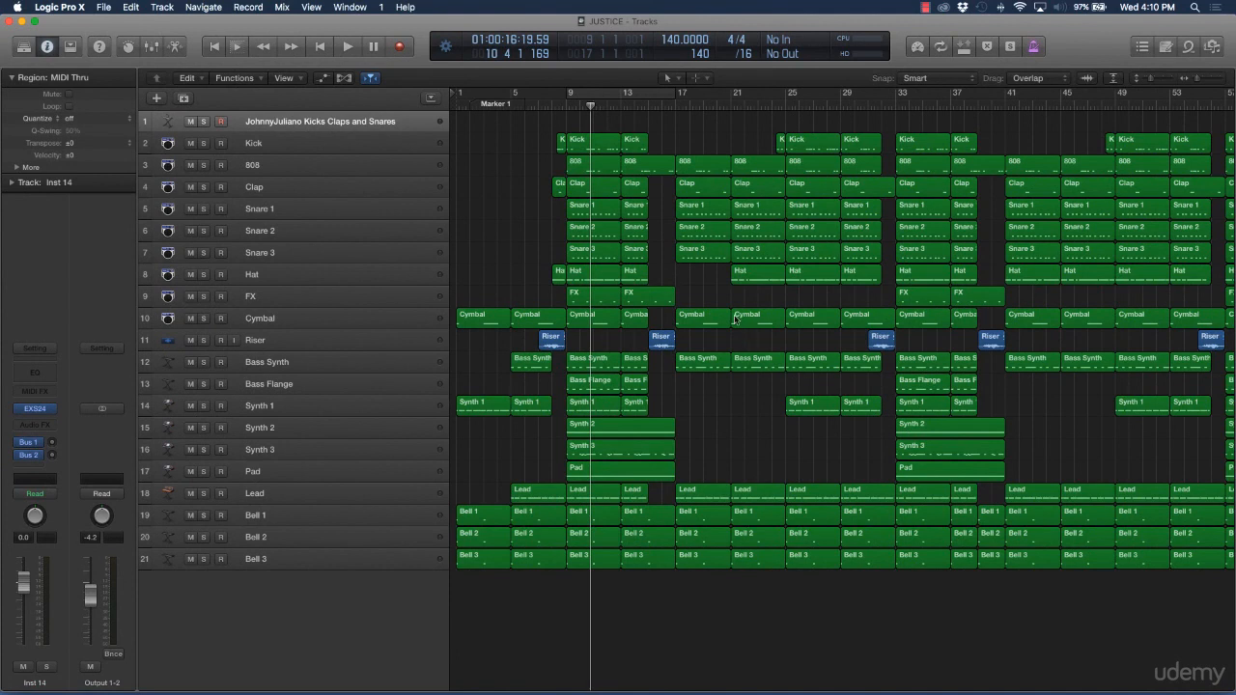
Enable the cycle over bars 9 to 17 and play the section briefly with the mixer showing
click(583, 90)
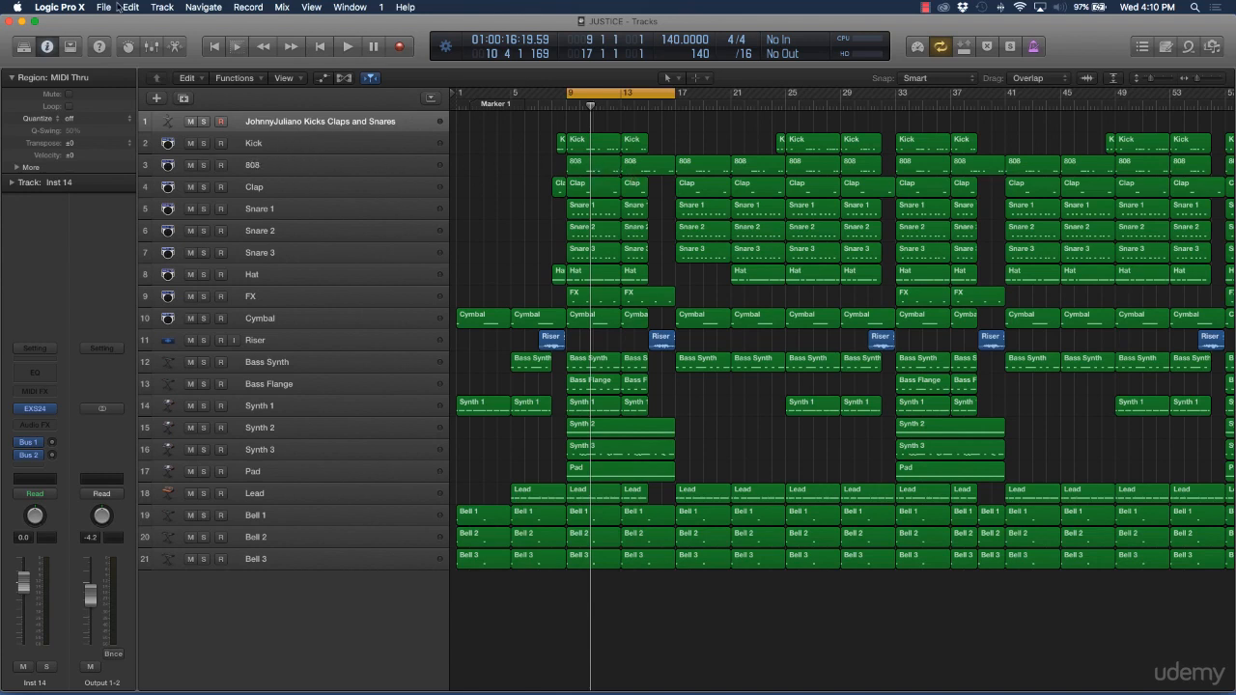
click(150, 46)
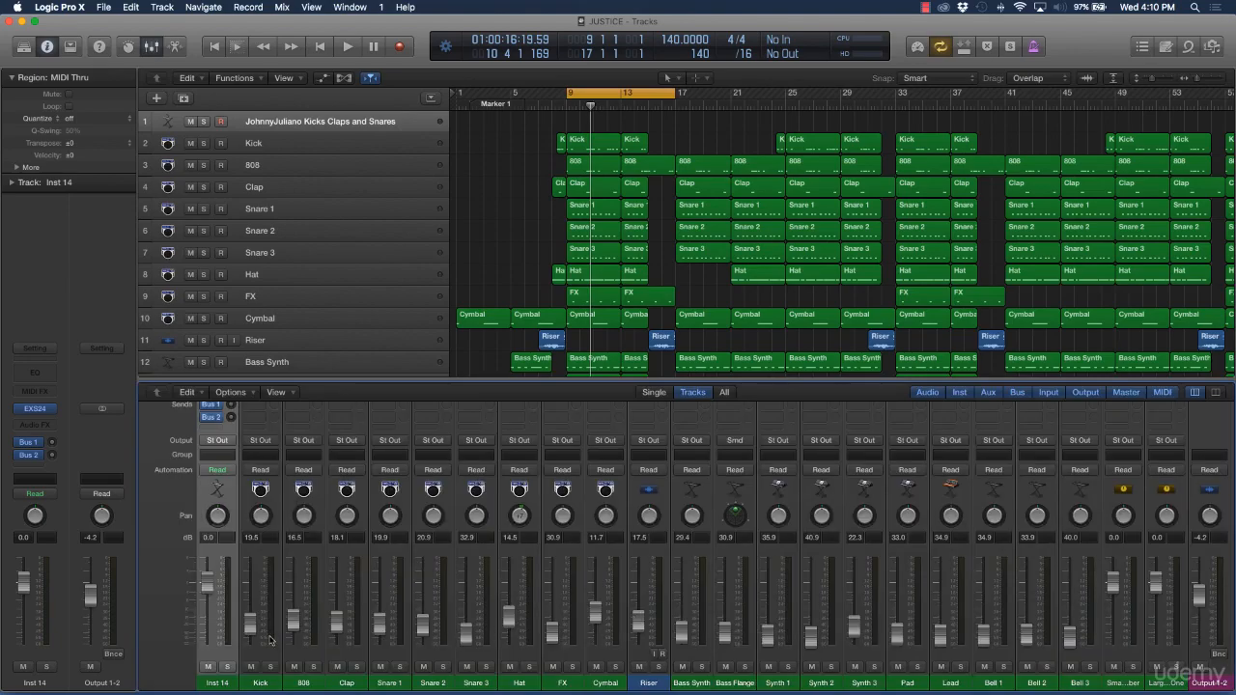
key(space)
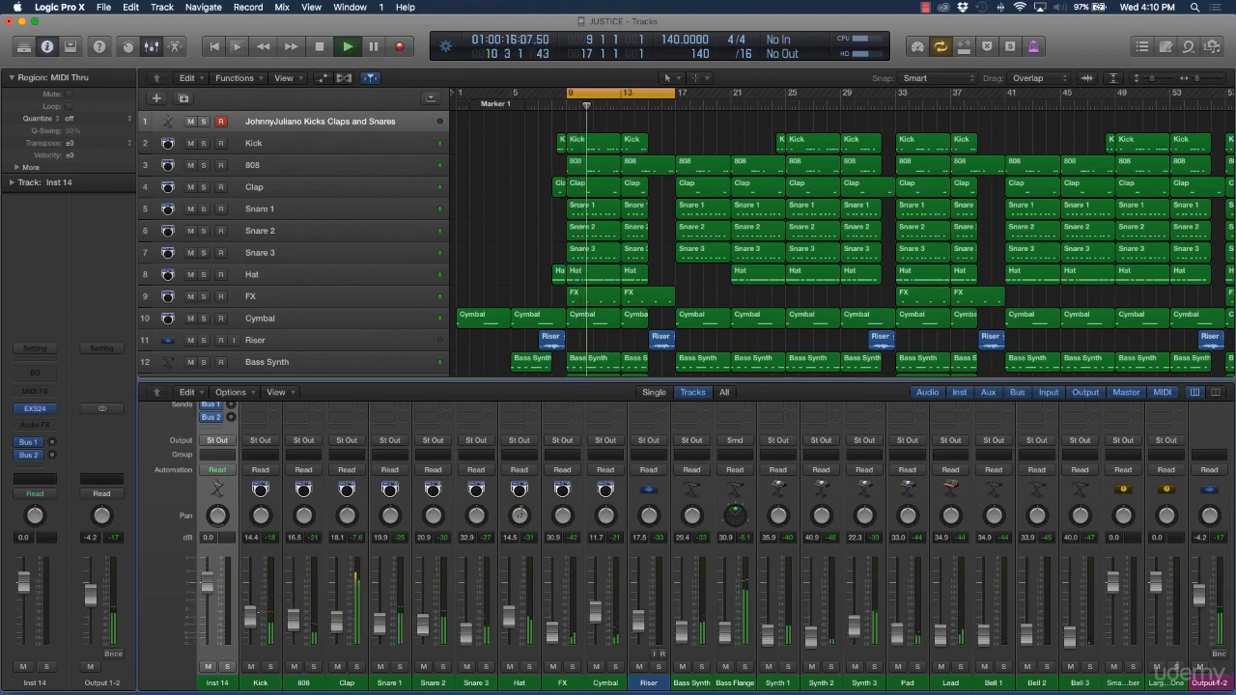
key(space)
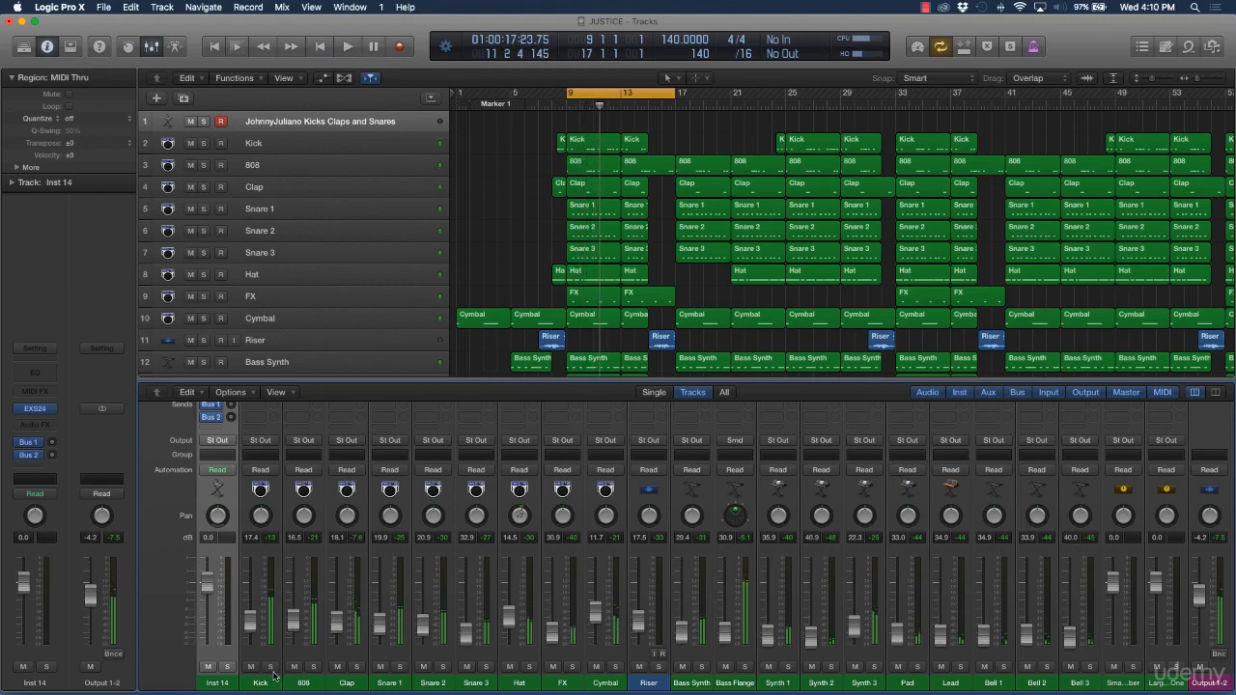
Raise the faders of all channels from Kick through Bell 3 together, bringing Kick to -8.8 dB, check by playback and reset the peak readings
key(Down)
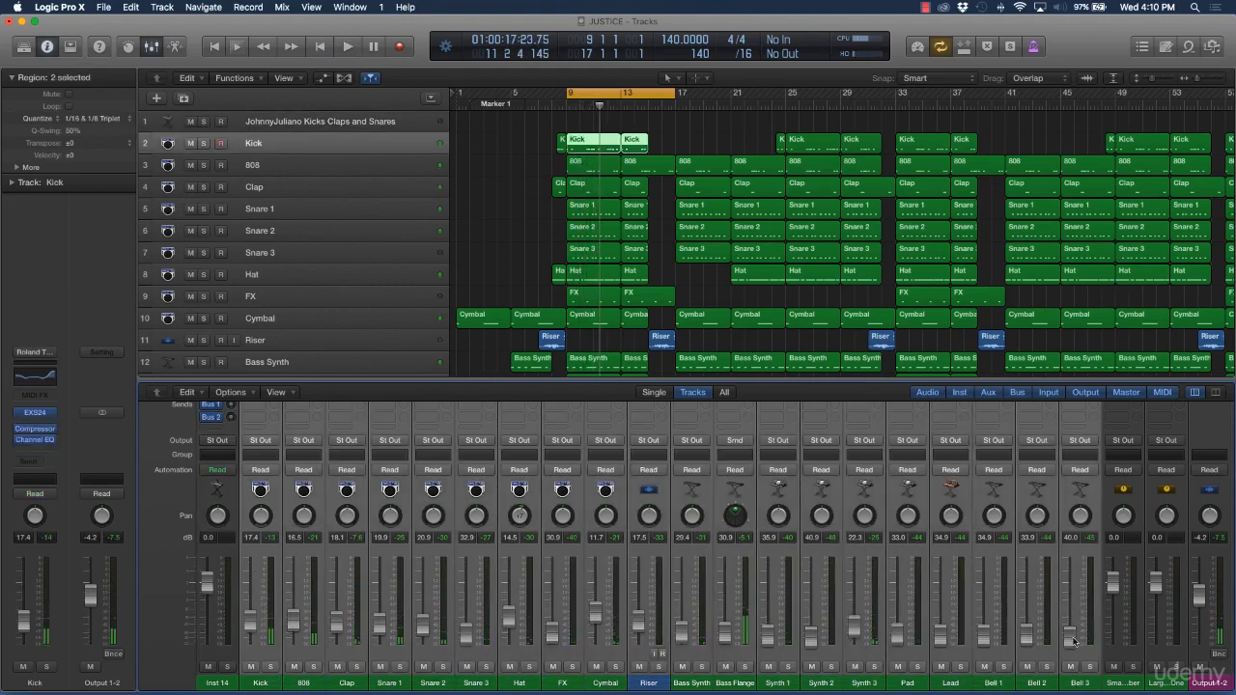
key(space)
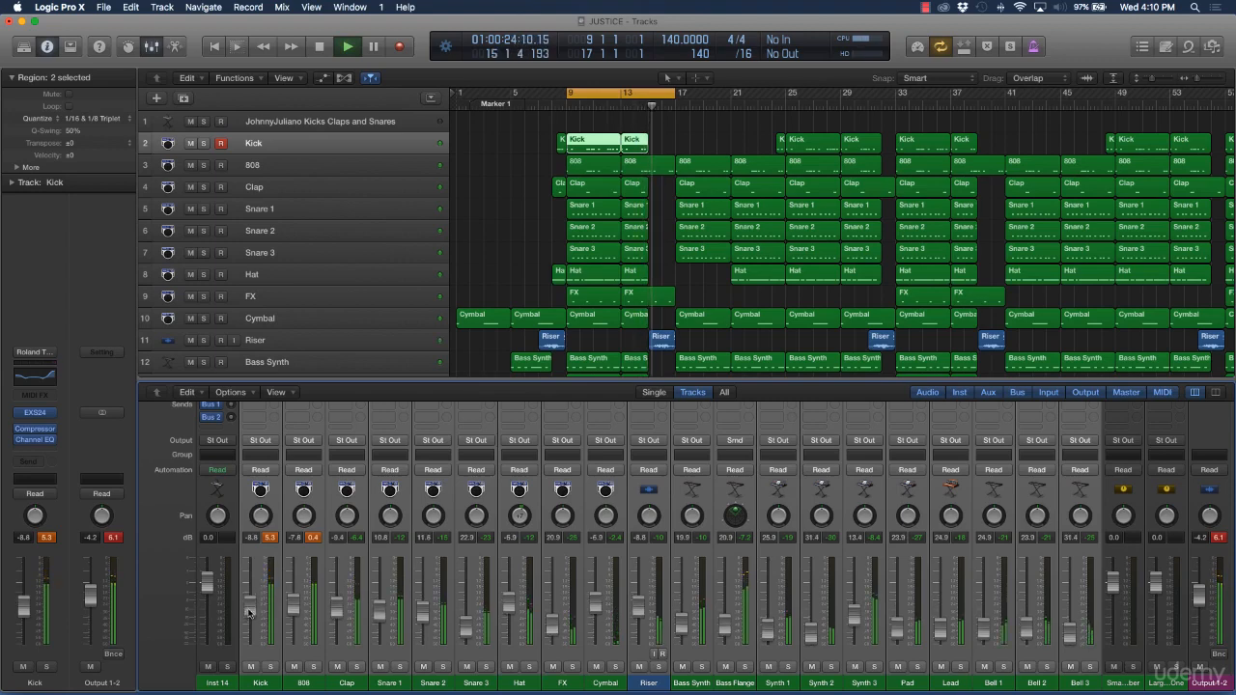
key(space)
click(272, 538)
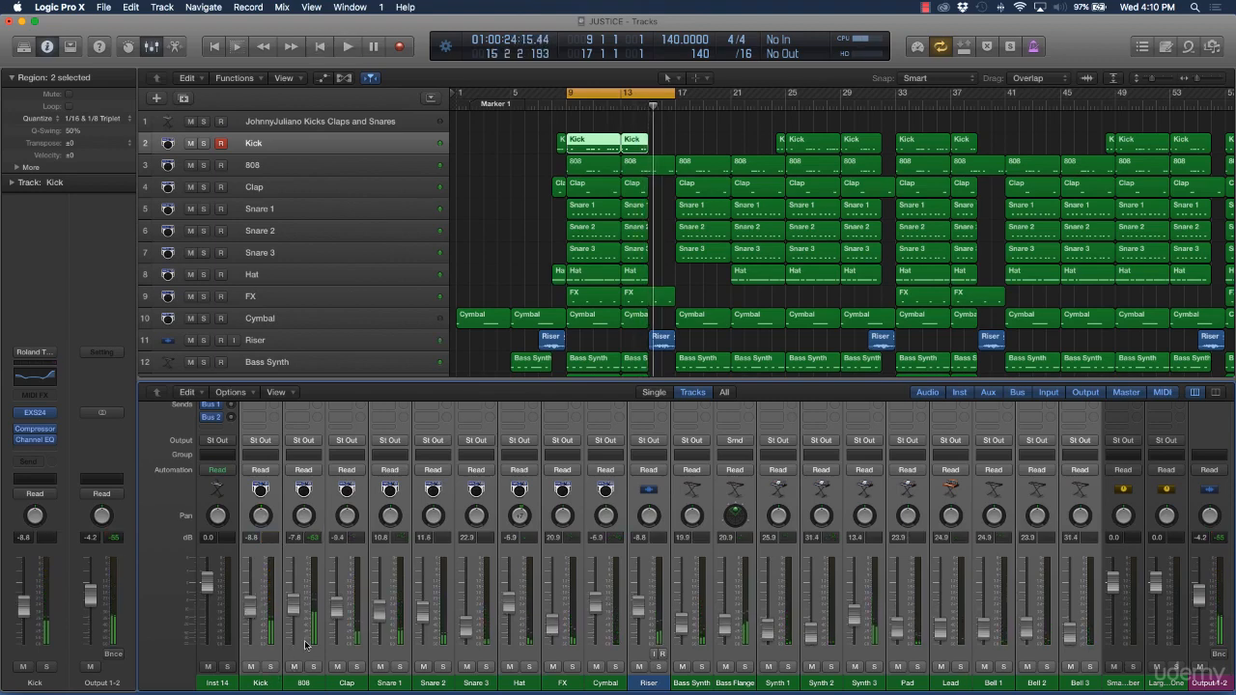
click(516, 206)
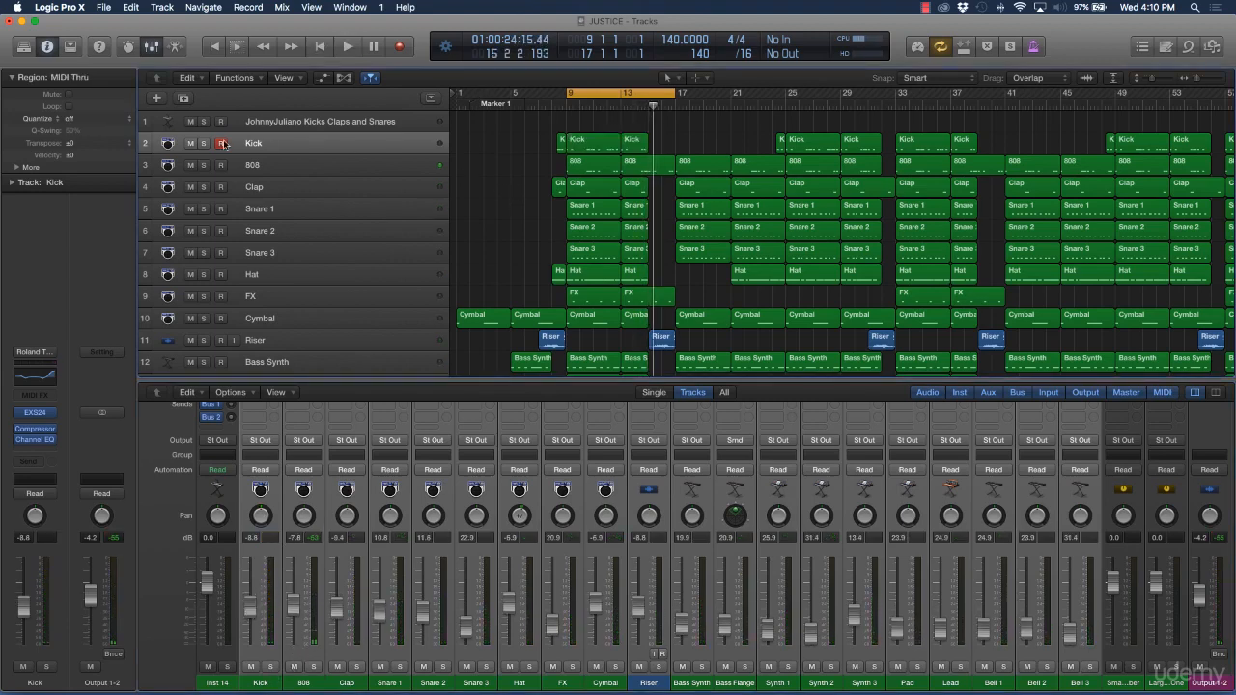
Solo the Kick track, play it briefly, and shift the cycle range to bars 8 to 16
click(203, 144)
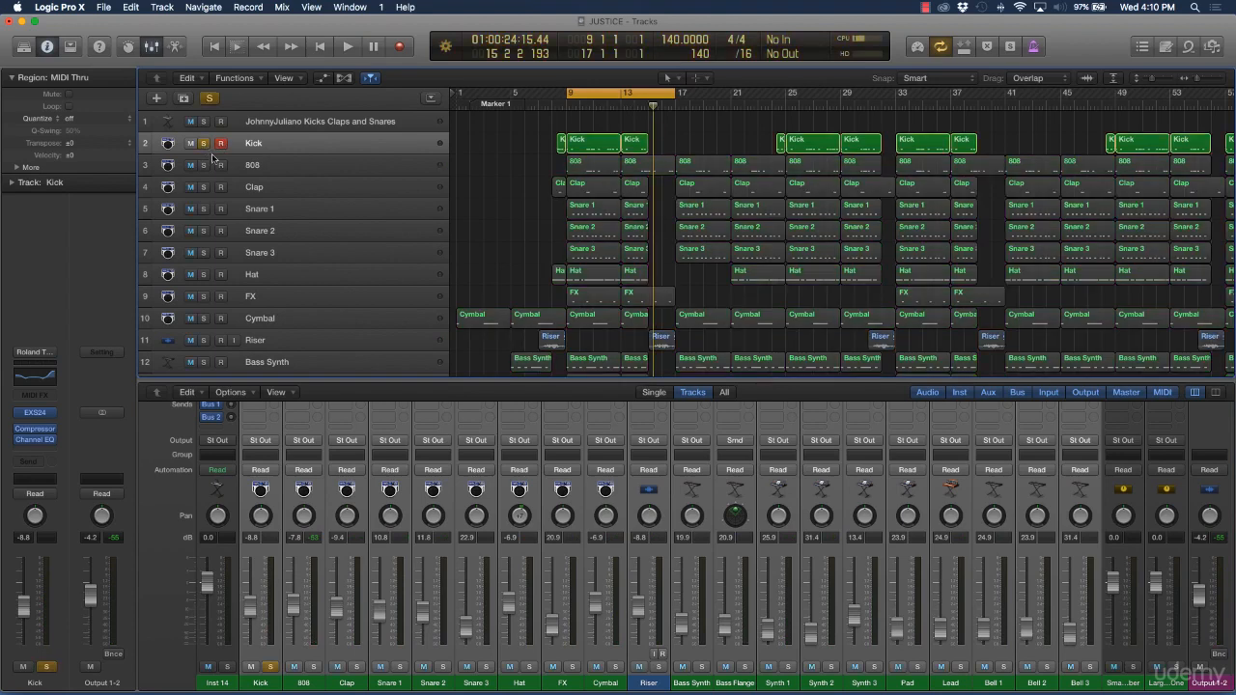
click(271, 686)
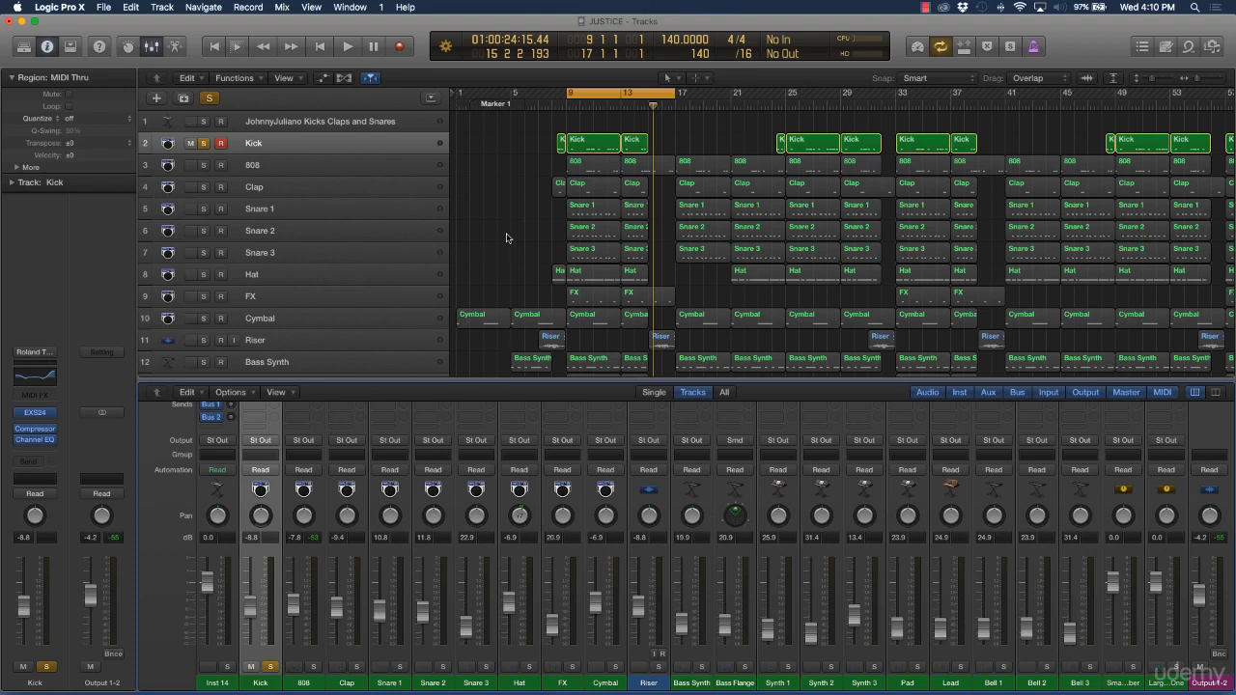
key(space)
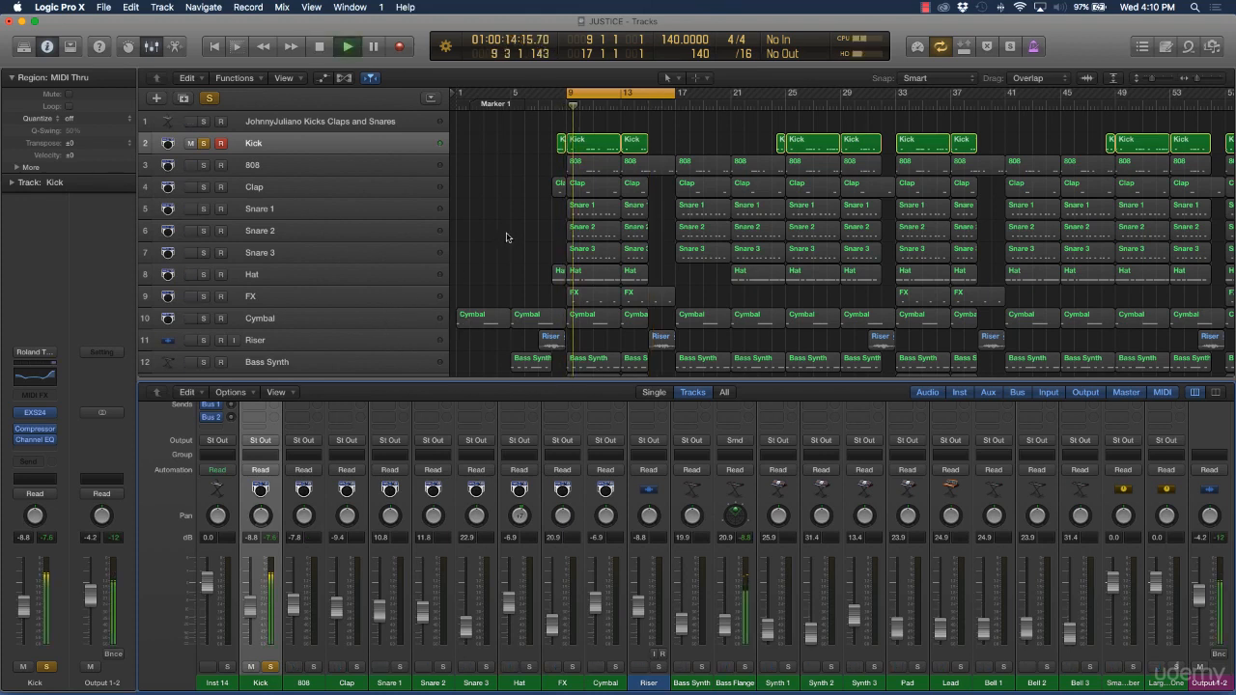
key(space)
drag(627, 95, 614, 96)
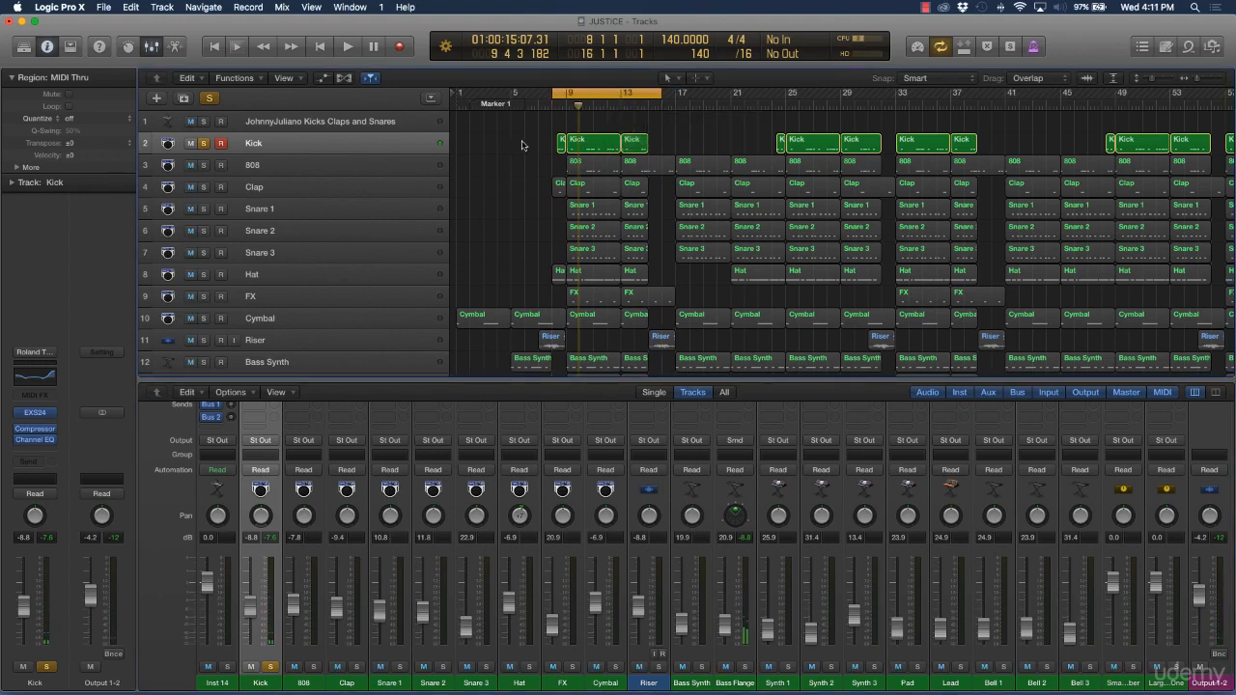
Copy the first three Kick regions onto the Kicks Claps and Snares track above at the same position
click(386, 143)
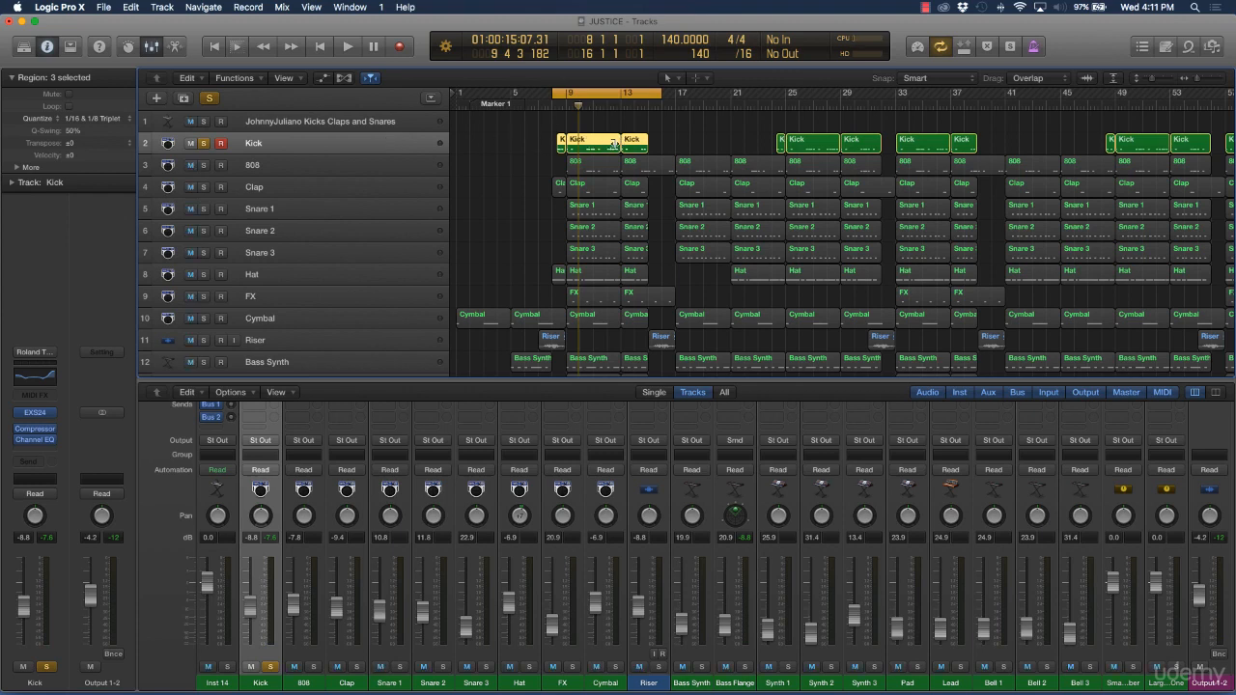
click(367, 124)
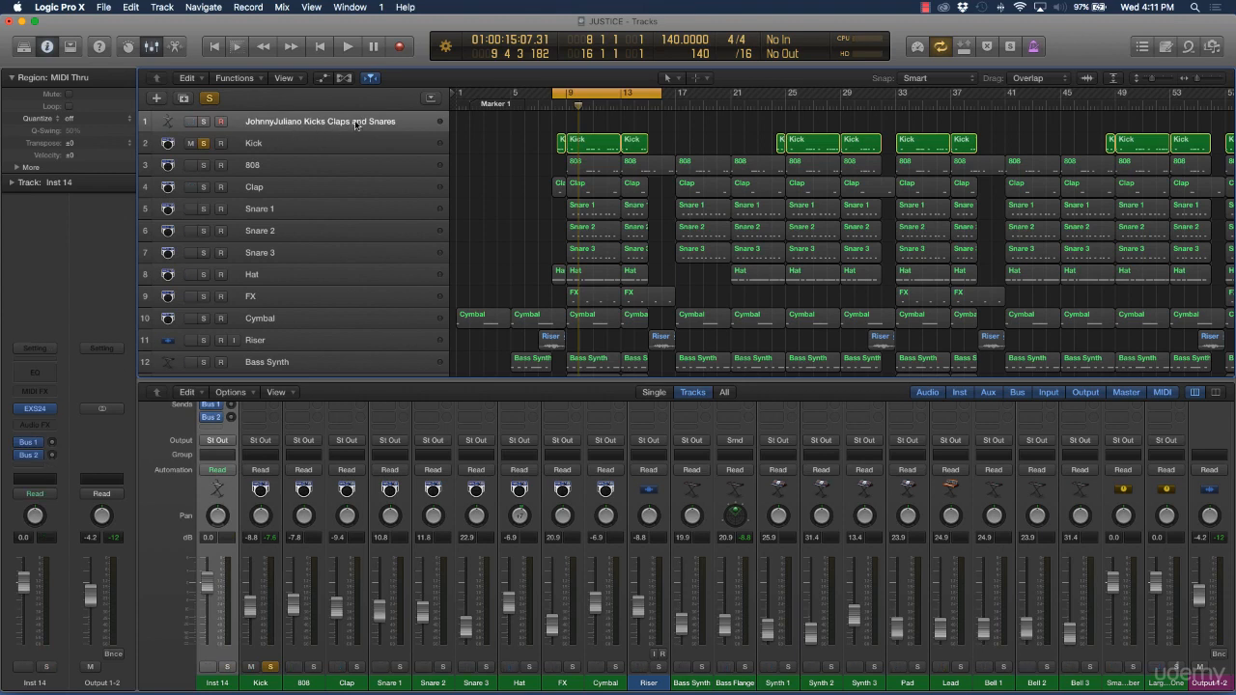
drag(529, 145, 664, 143)
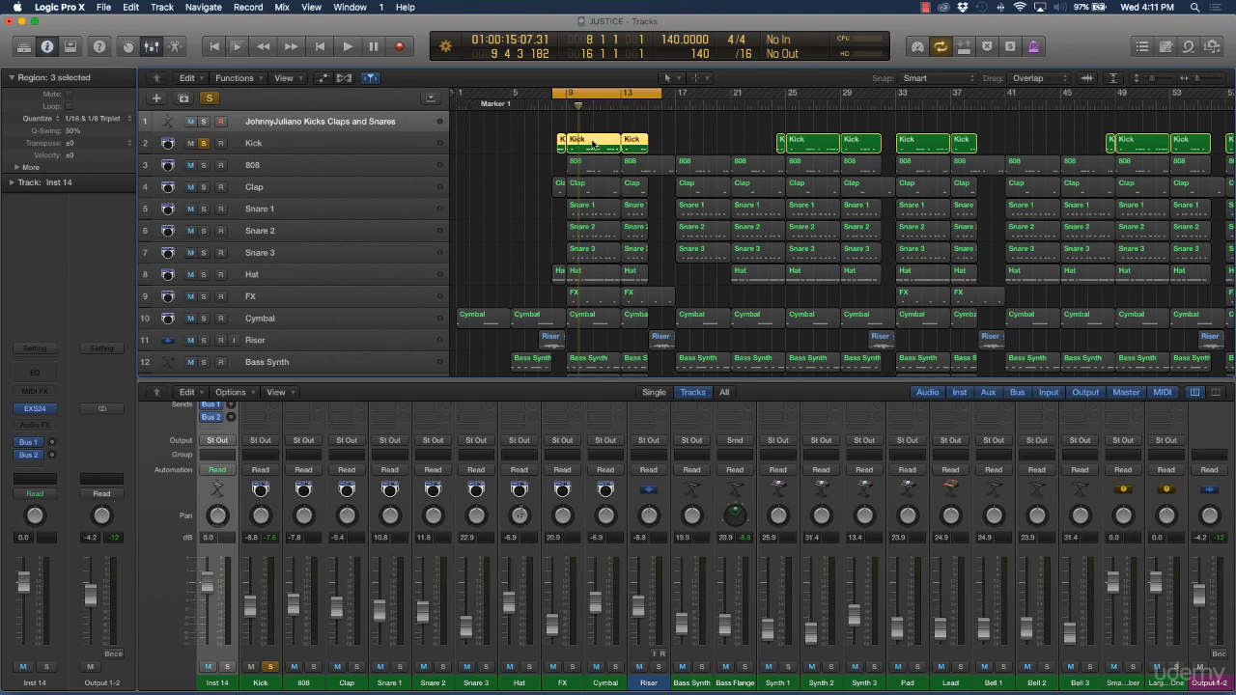
drag(593, 145, 592, 127)
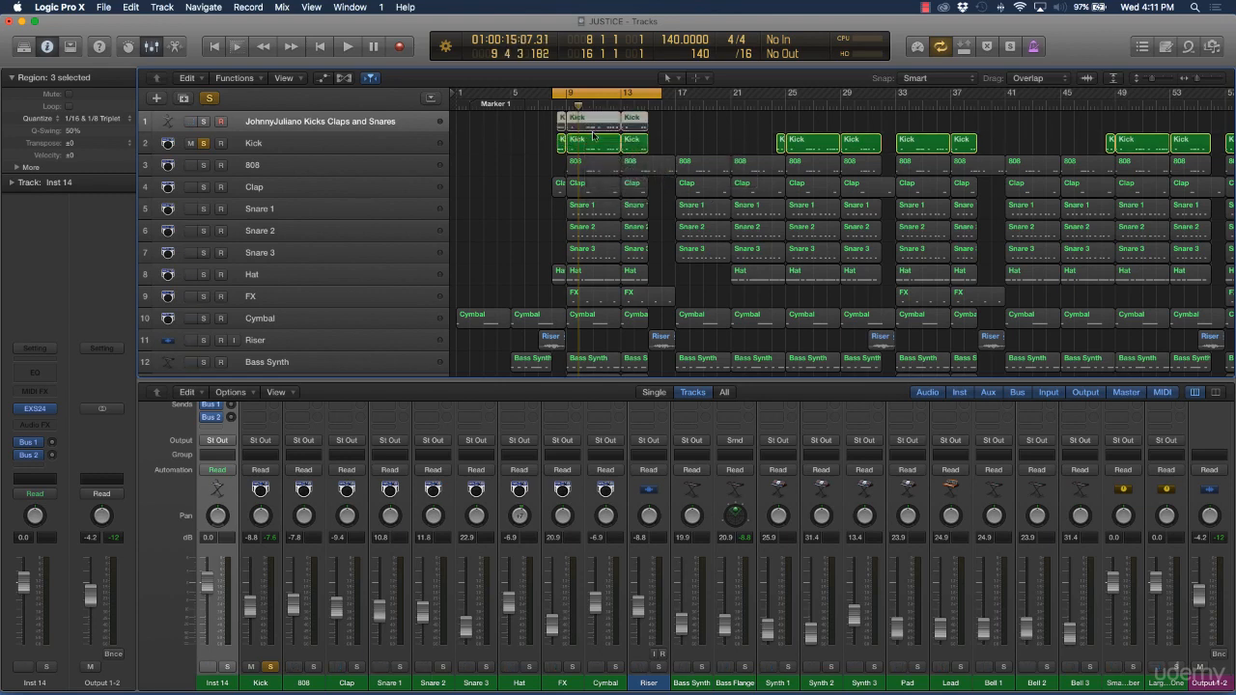
Copy the three Kick regions further along the Kick track, and delete those copies and the ones on the Kicks Claps and Snares track
click(597, 145)
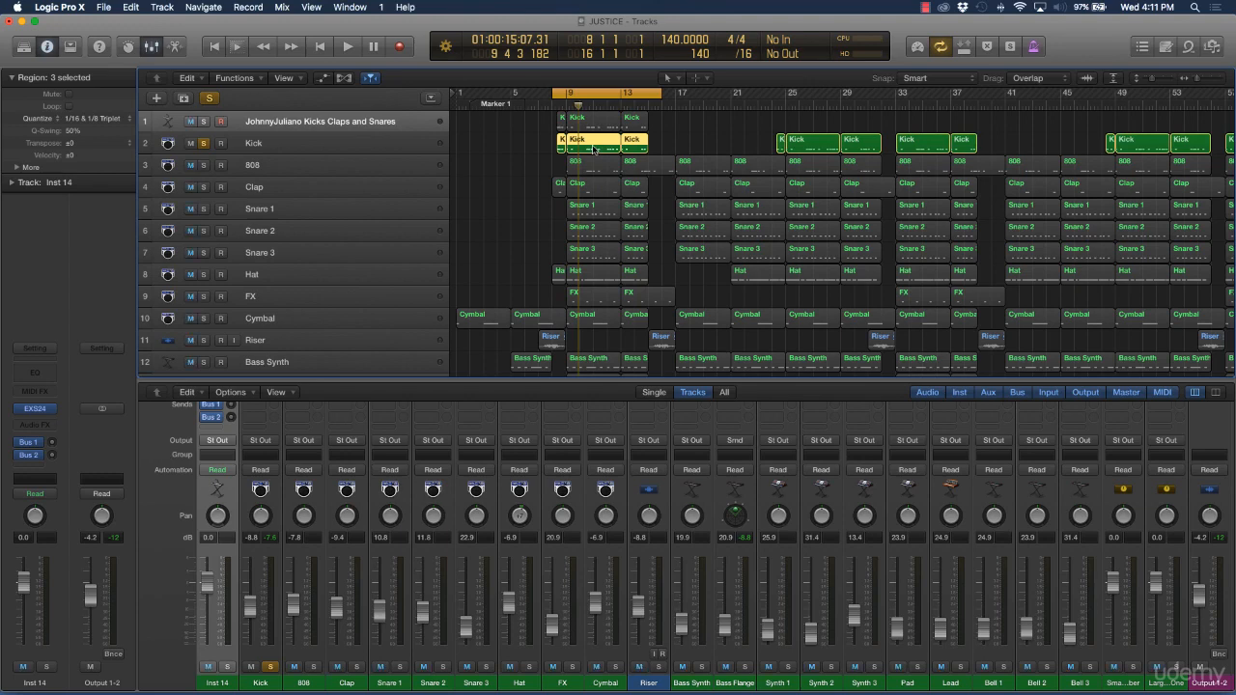
drag(591, 149, 702, 151)
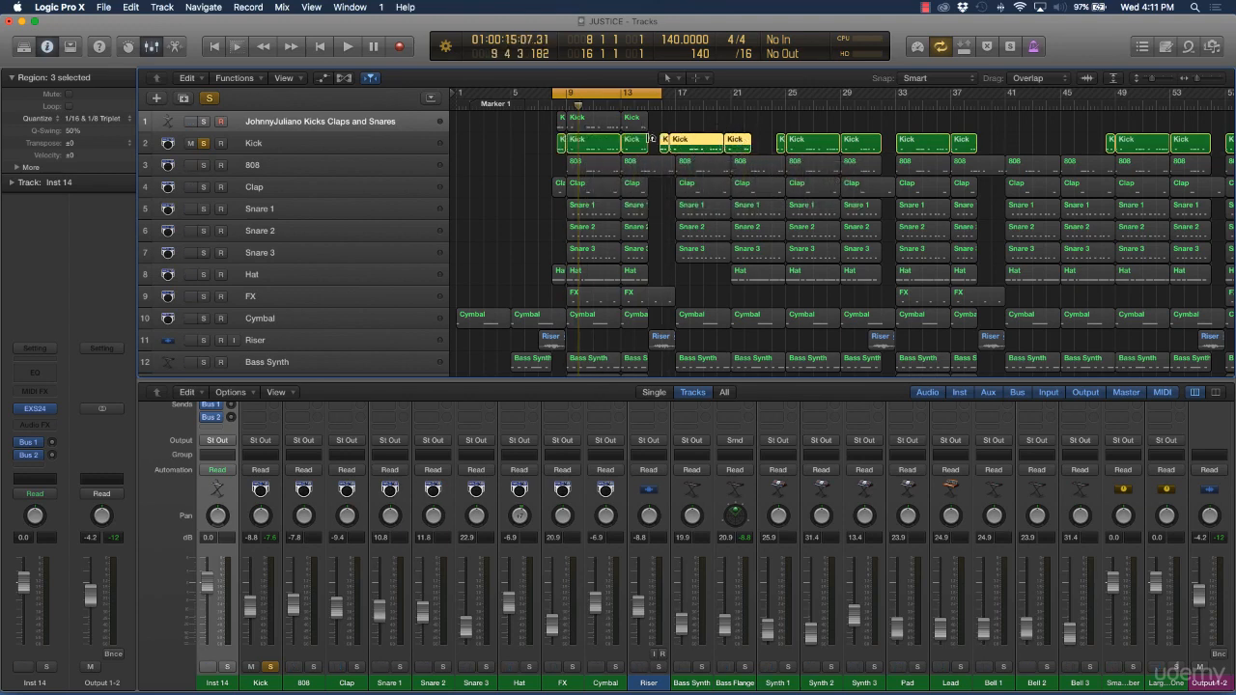
key(Delete)
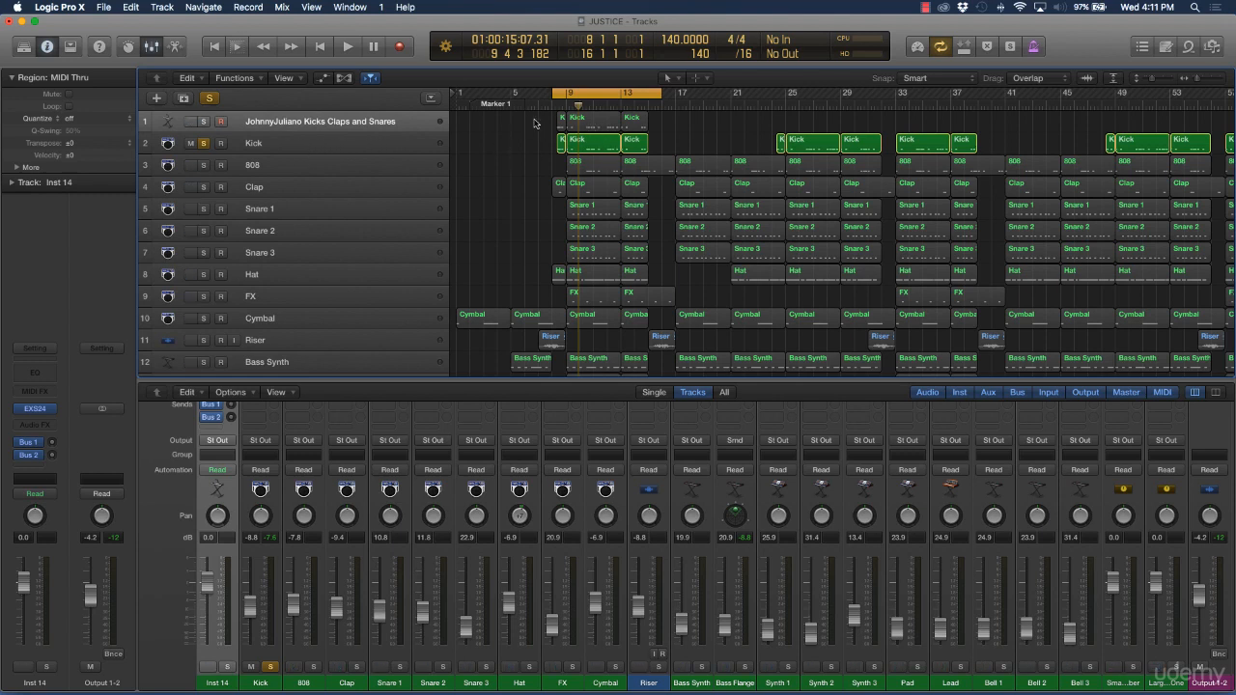
drag(533, 120, 730, 125)
key(Delete)
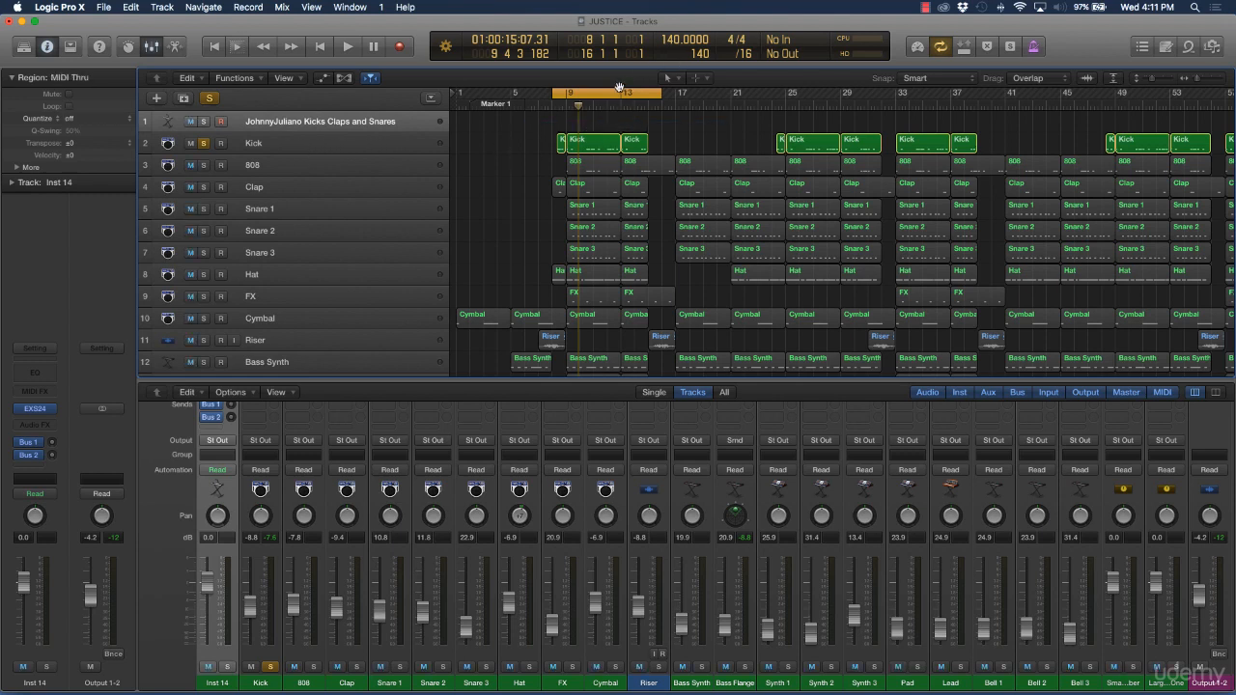
With the cycle off, select every region on the Kick track and copy them all onto the Kicks Claps and Snares track at the same positions
click(613, 93)
click(375, 146)
scroll(869, 193, right, 15)
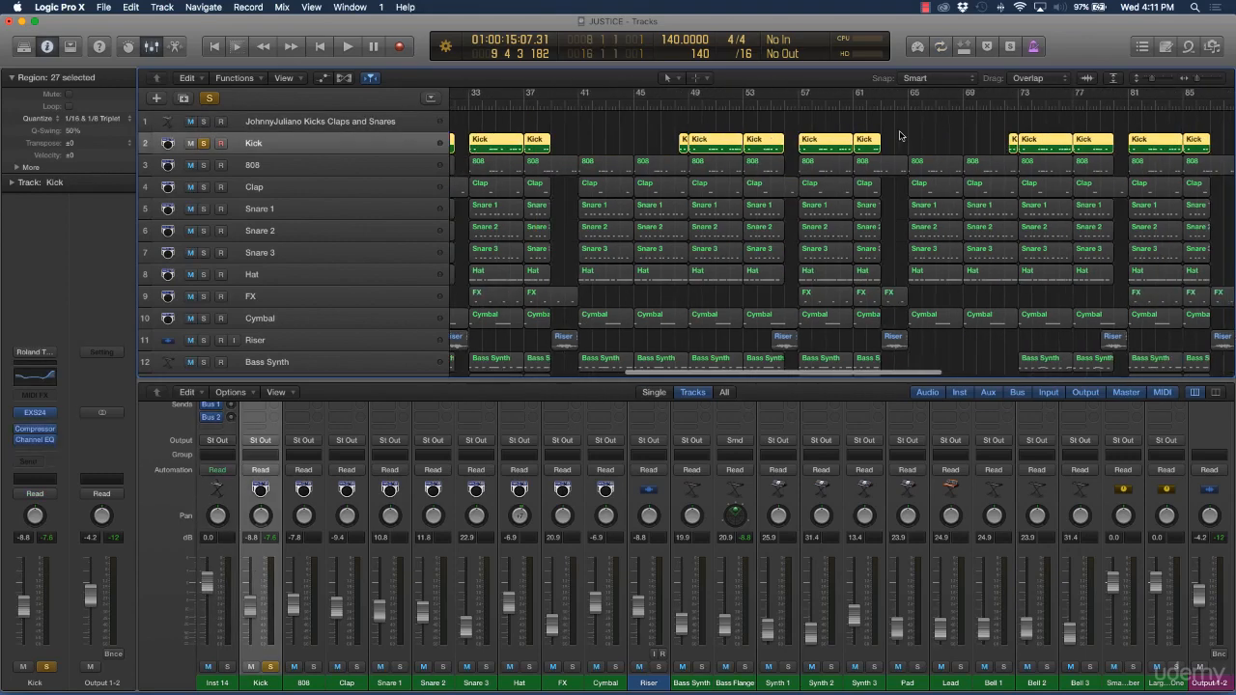
scroll(888, 140, left, 12)
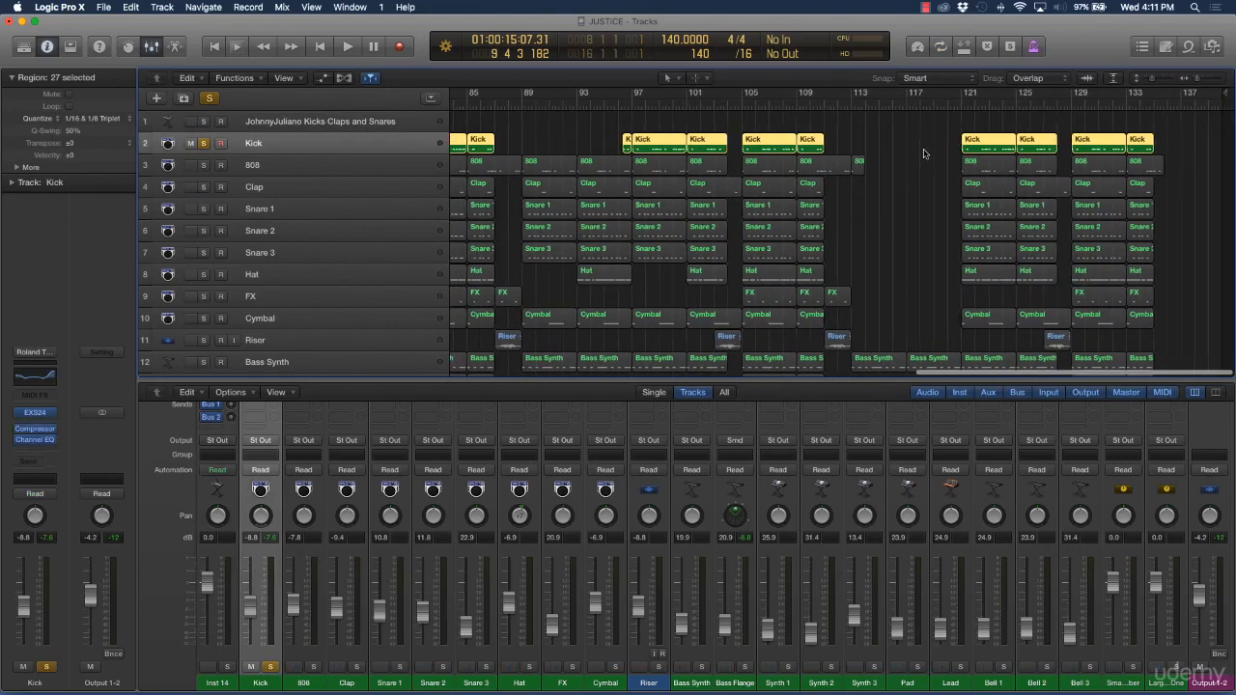
scroll(626, 148, left, 3)
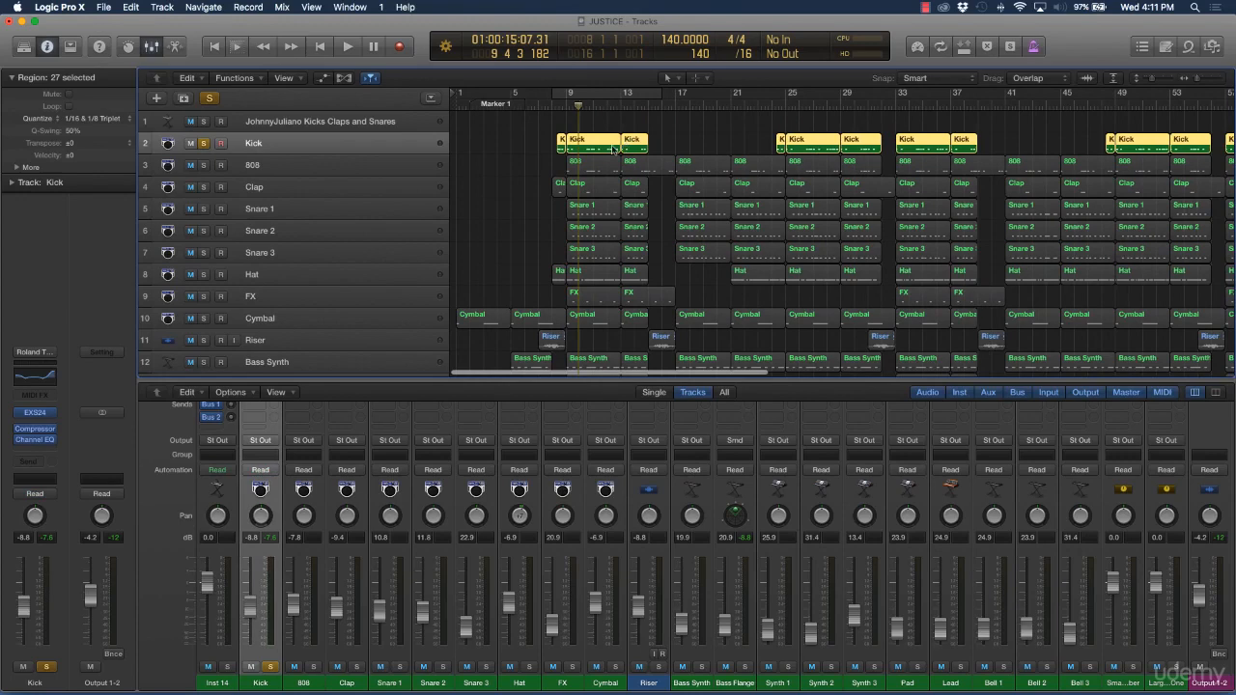
drag(596, 141, 597, 118)
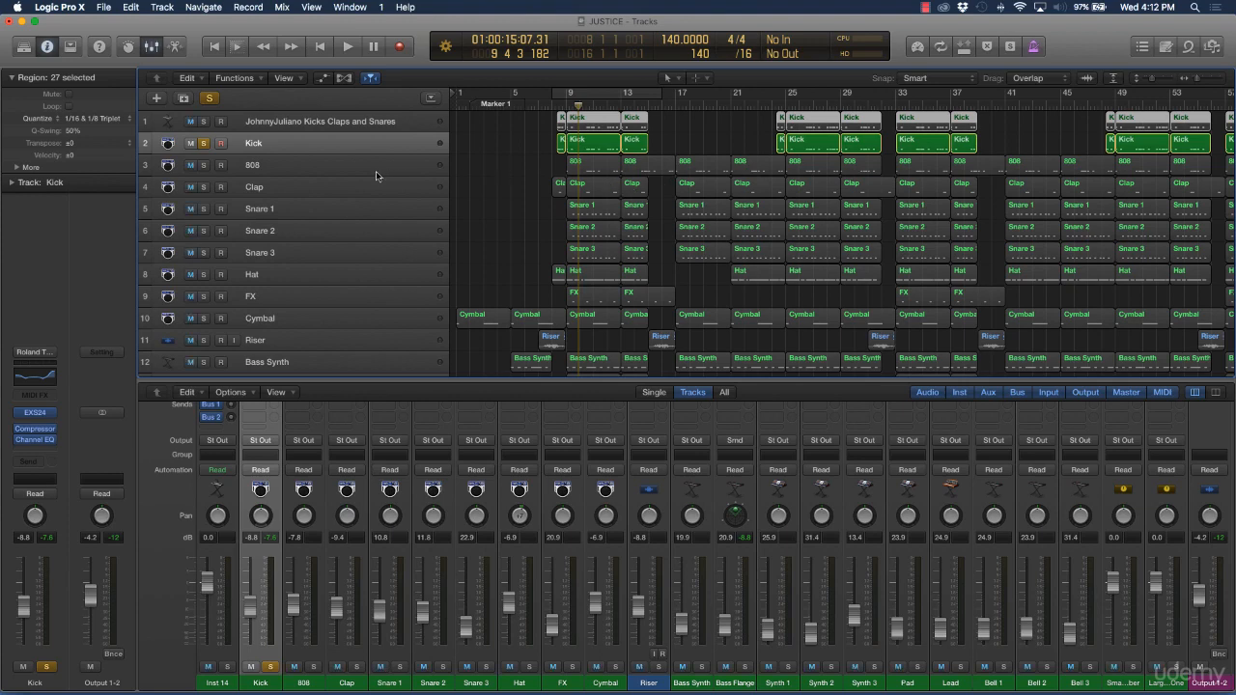
Switch the solo from Kick to the Kicks Claps and Snares track, re-enable the cycle, and play the copied pattern briefly
click(204, 122)
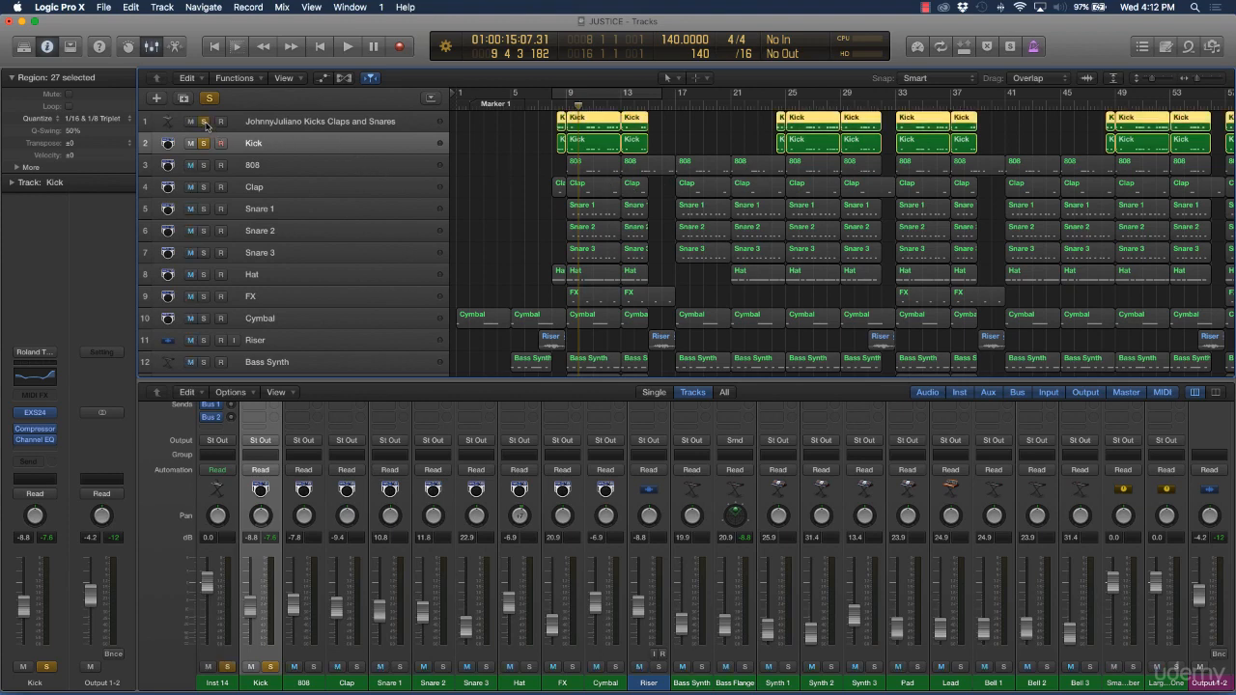
click(203, 142)
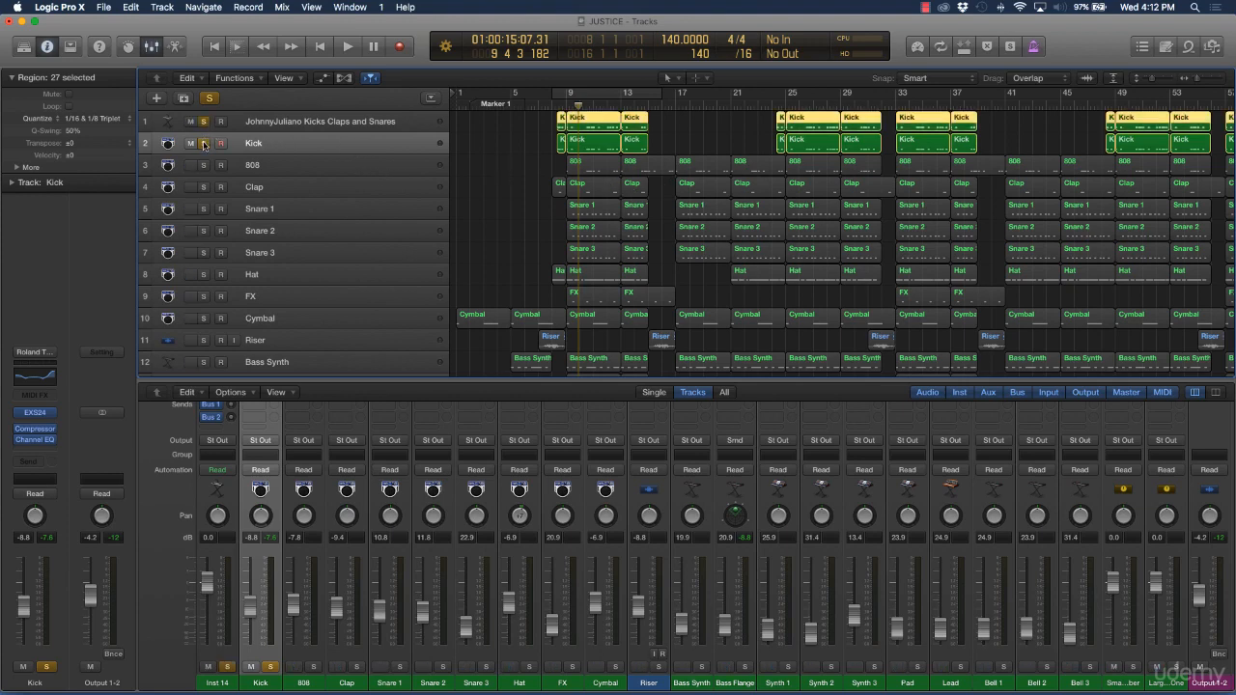
click(336, 124)
click(589, 93)
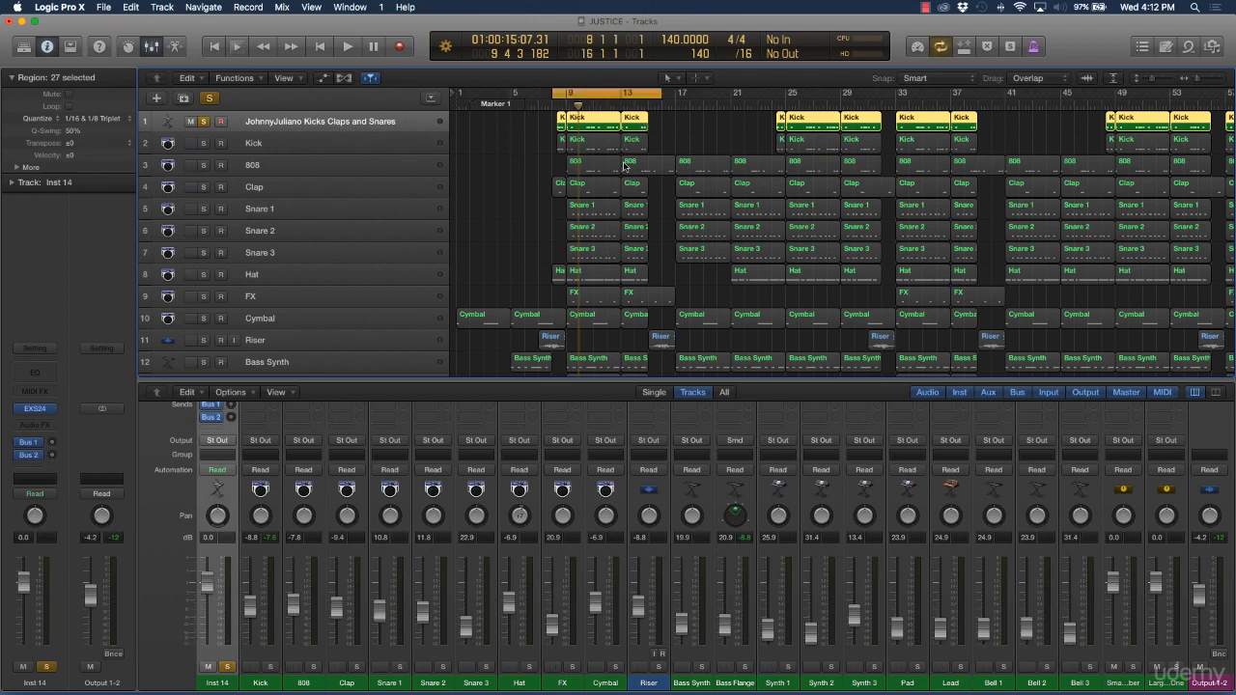
key(space)
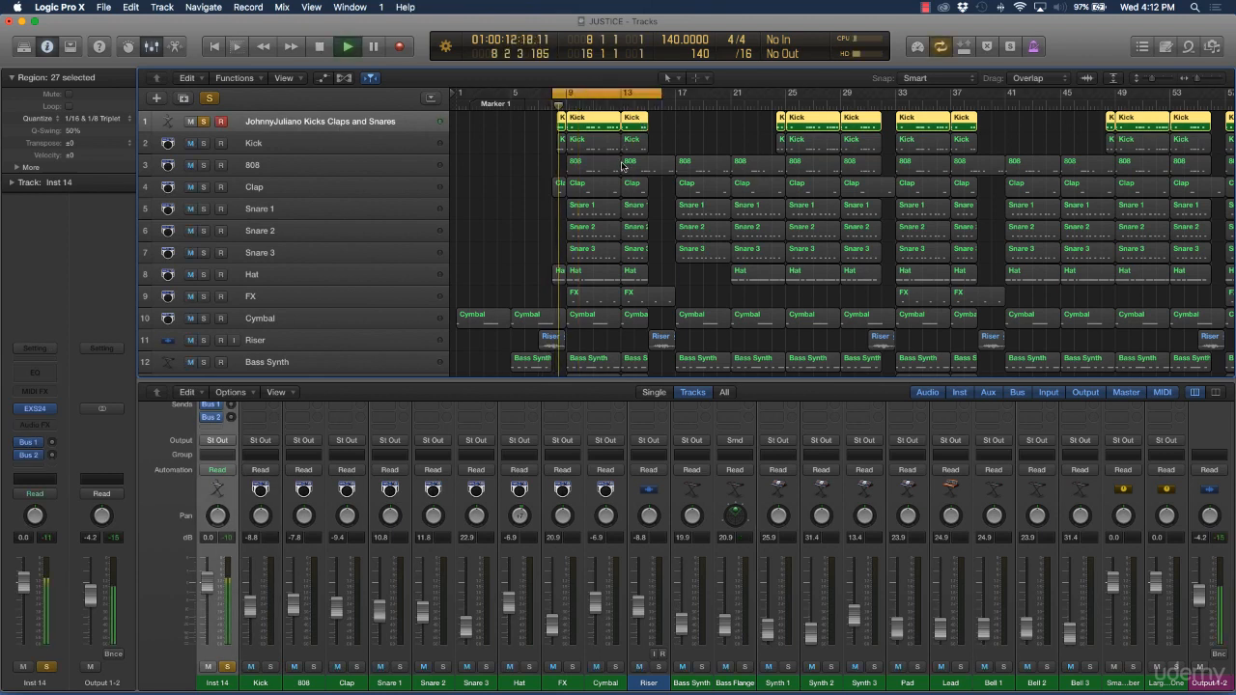
key(space)
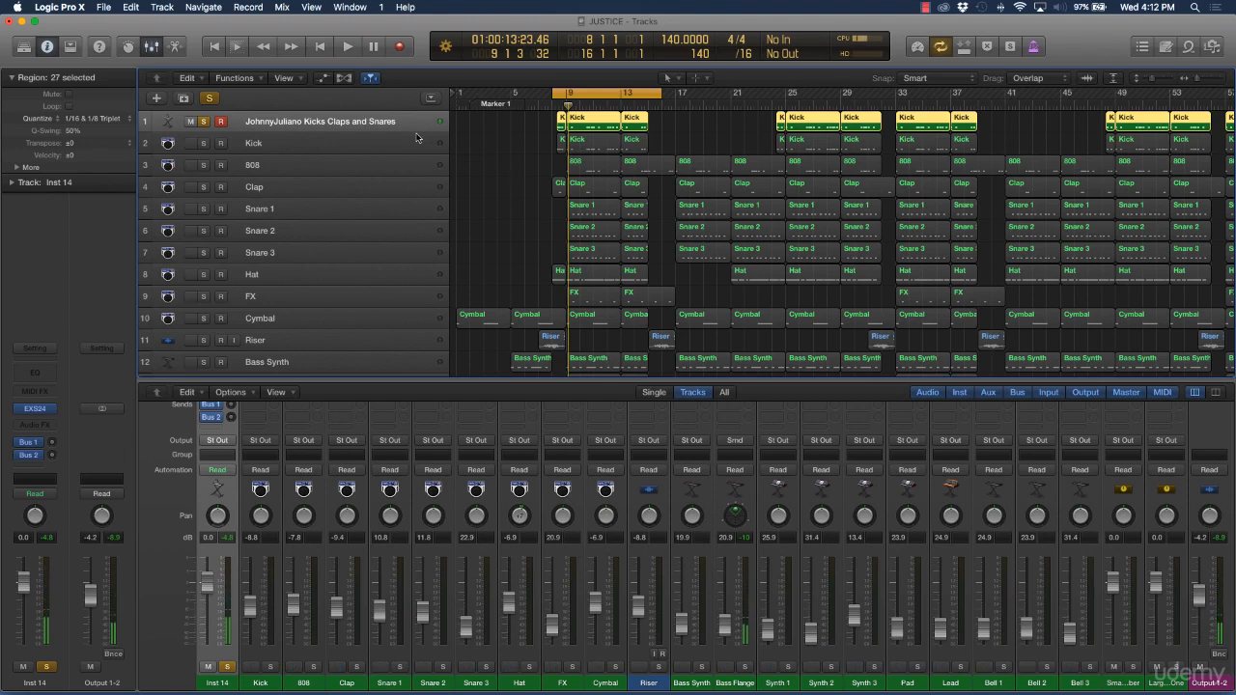
Open the copied Kick regions in an enlarged Piano Roll and audition the sound on the C0 key
key(p)
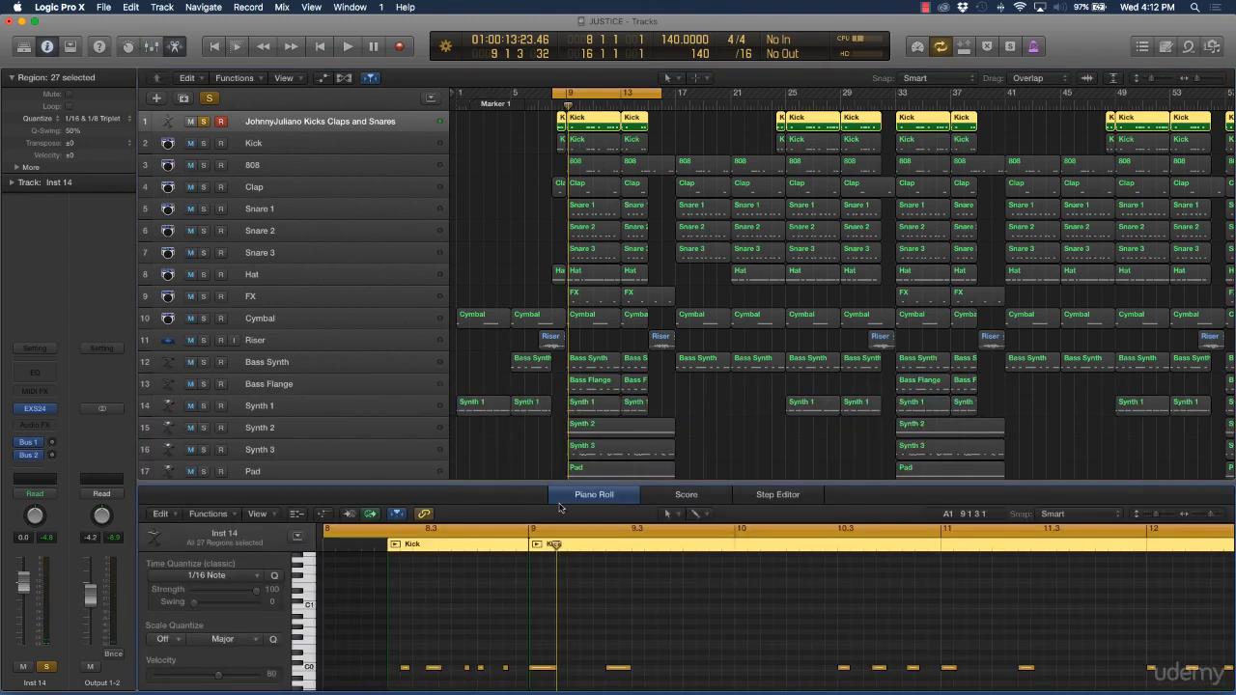
drag(556, 484, 566, 316)
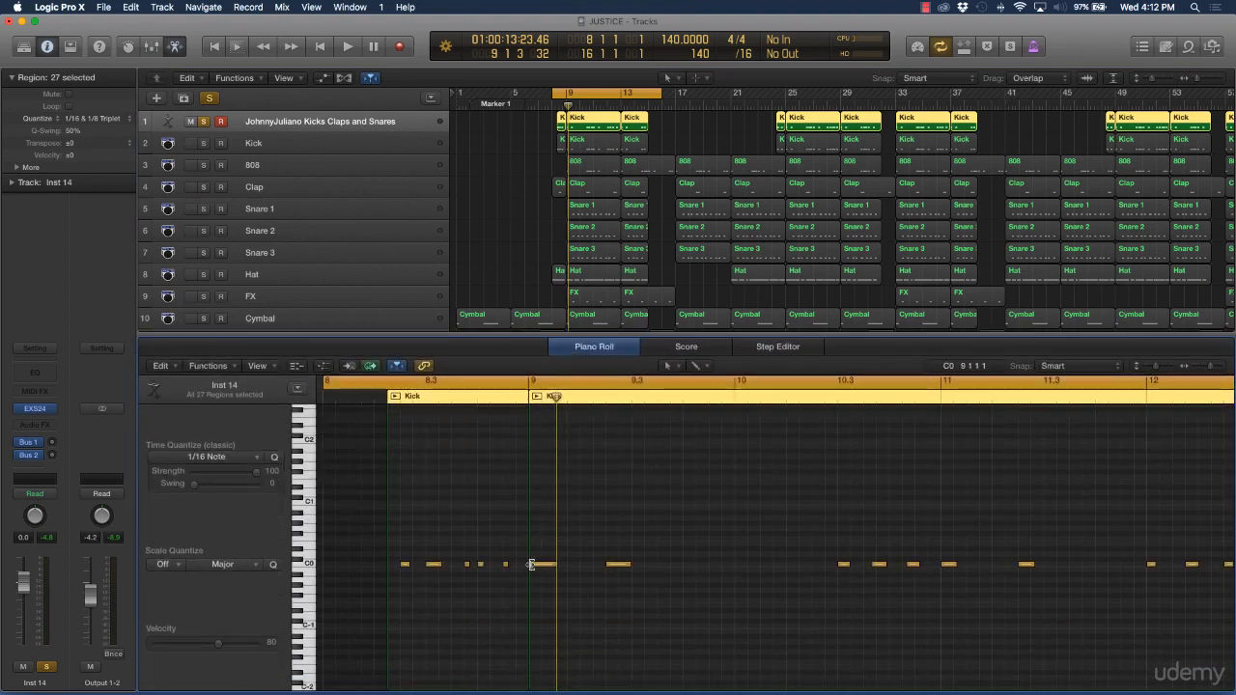
click(304, 563)
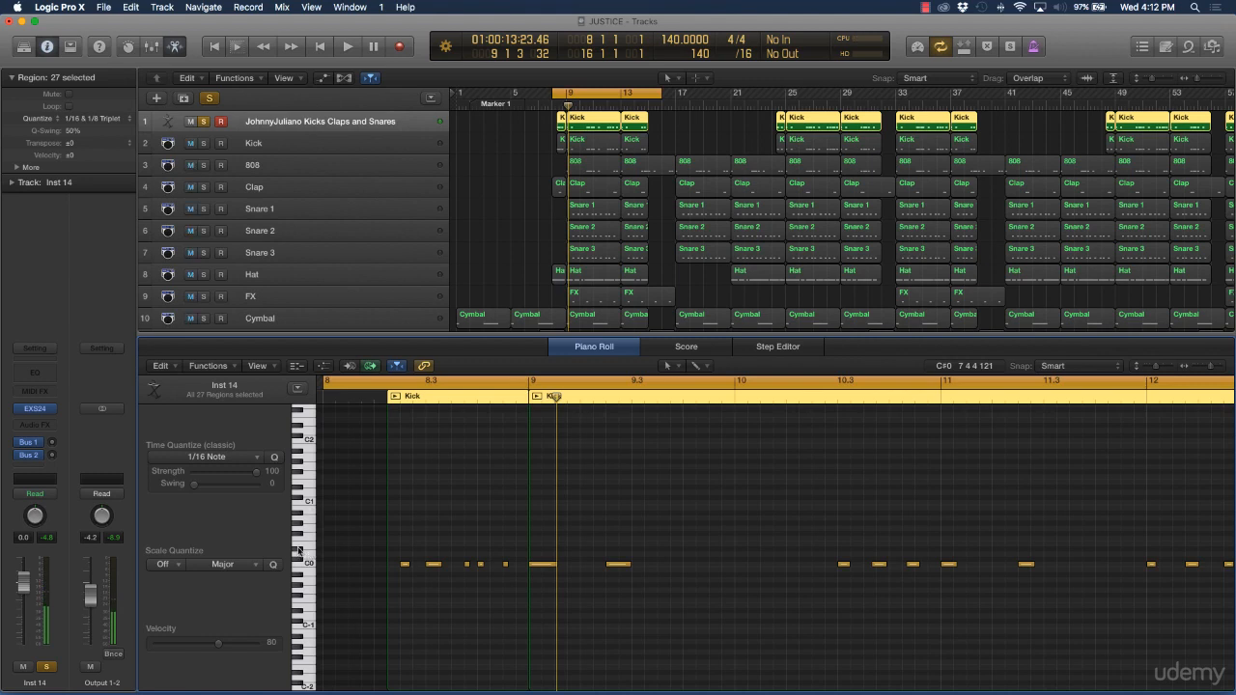
Audition the other kit sounds on successive piano keys between about C1 and C2
scroll(308, 541, up, 3)
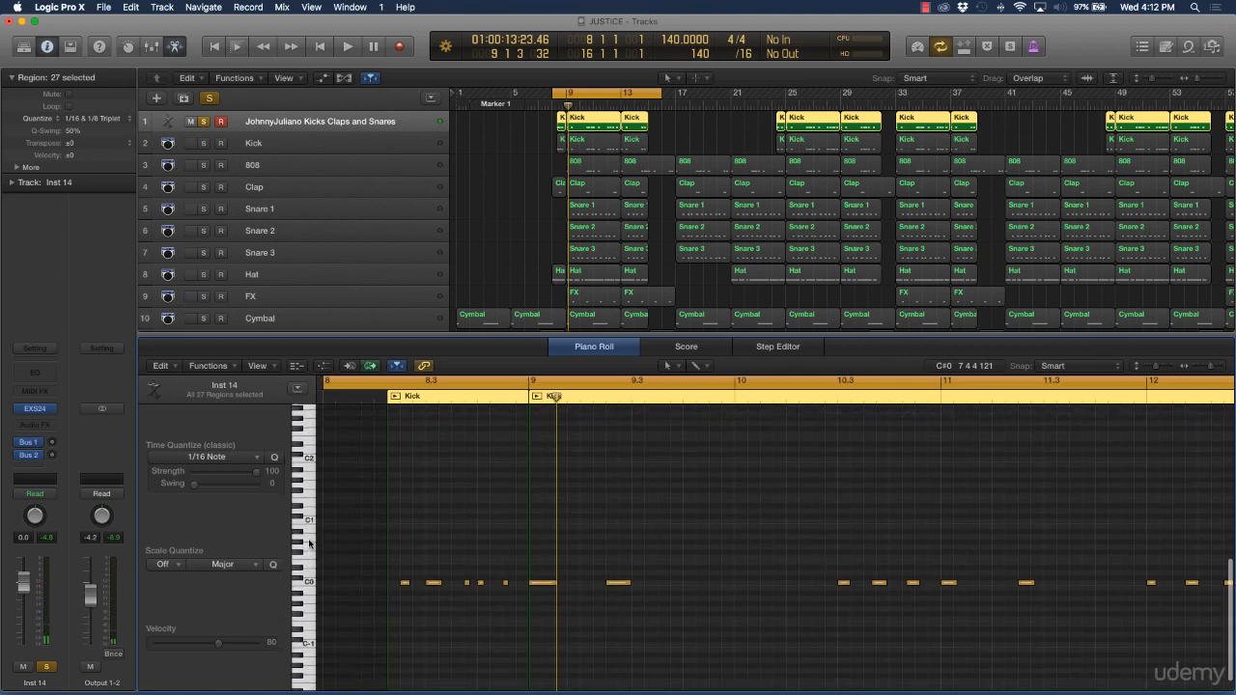
click(307, 522)
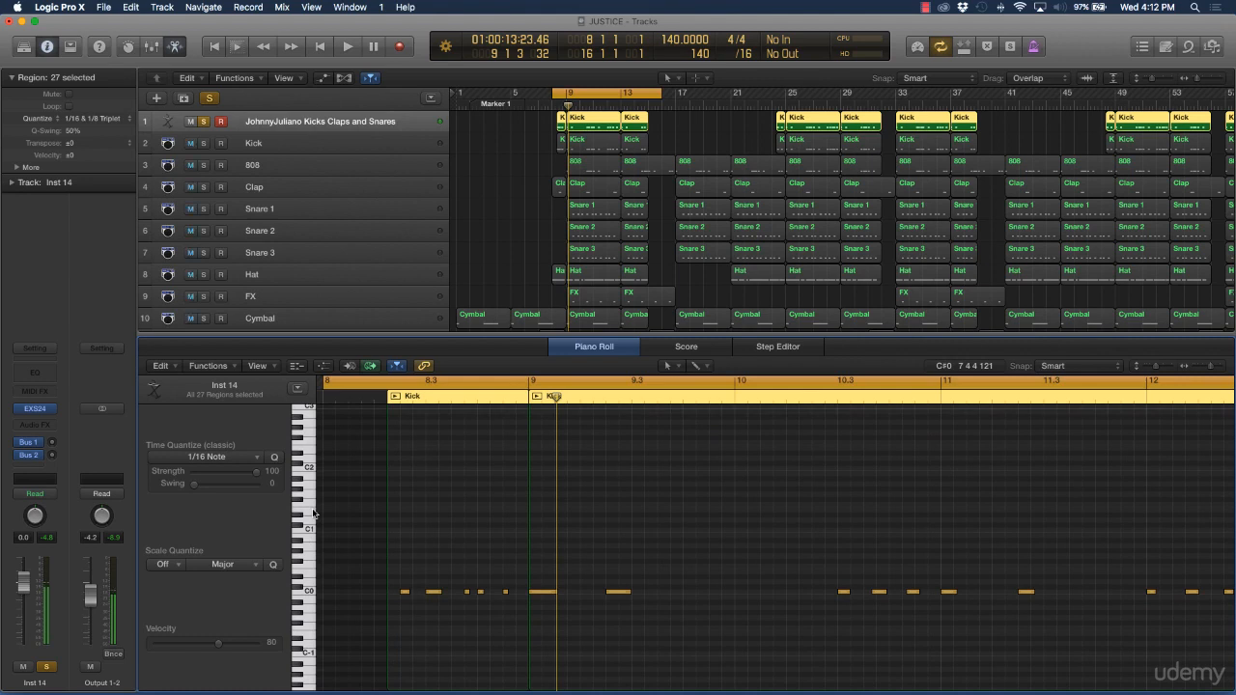
click(310, 509)
click(310, 504)
click(307, 497)
click(307, 494)
click(306, 474)
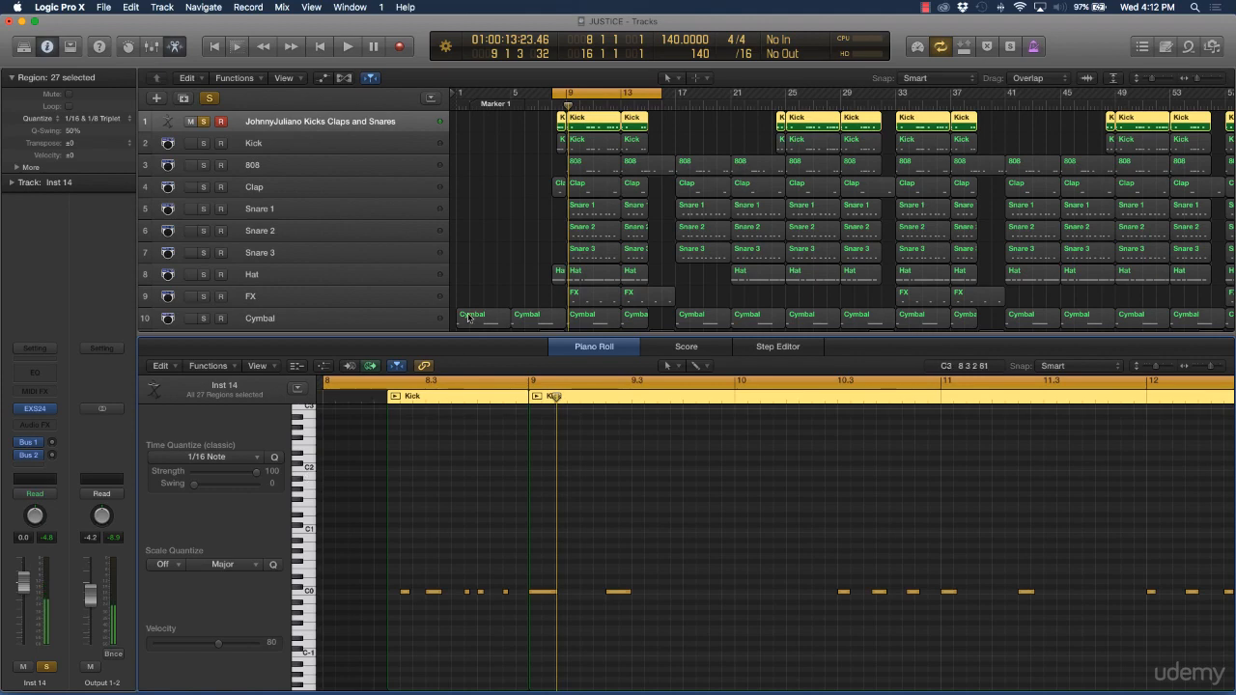
Solo the Synth 2 and Synth 3 tracks alongside the Kicks Claps and Snares track
scroll(319, 262, down, 5)
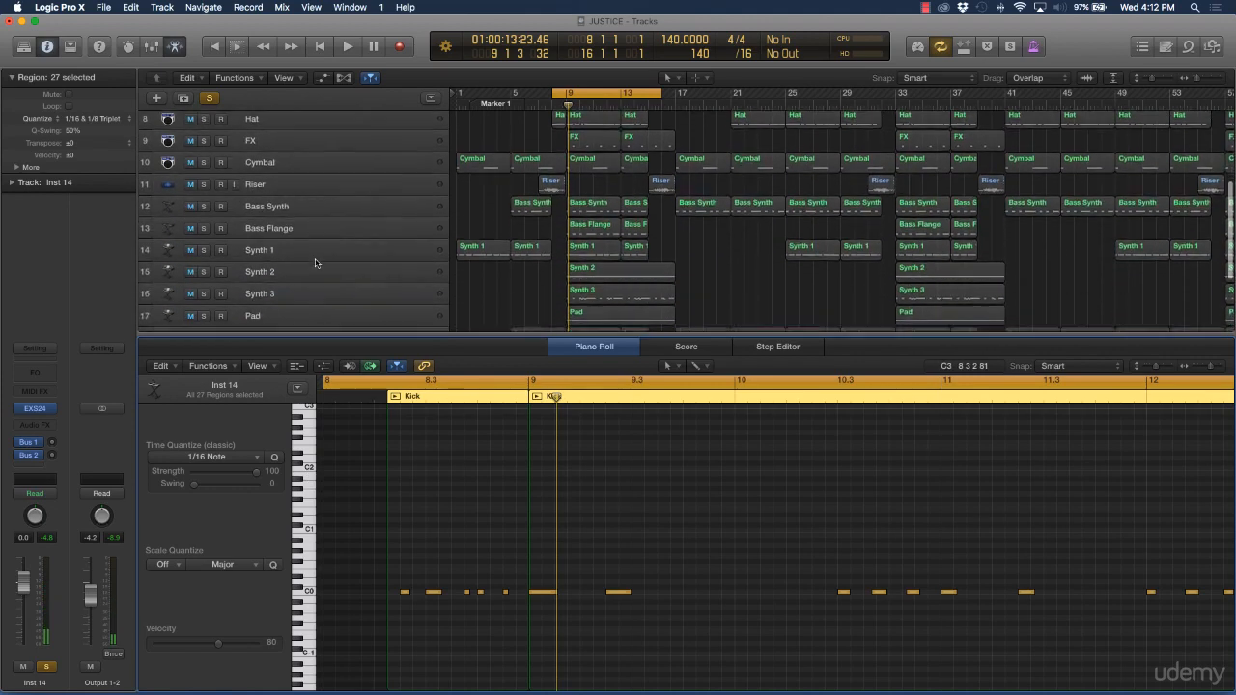
scroll(314, 261, down, 3)
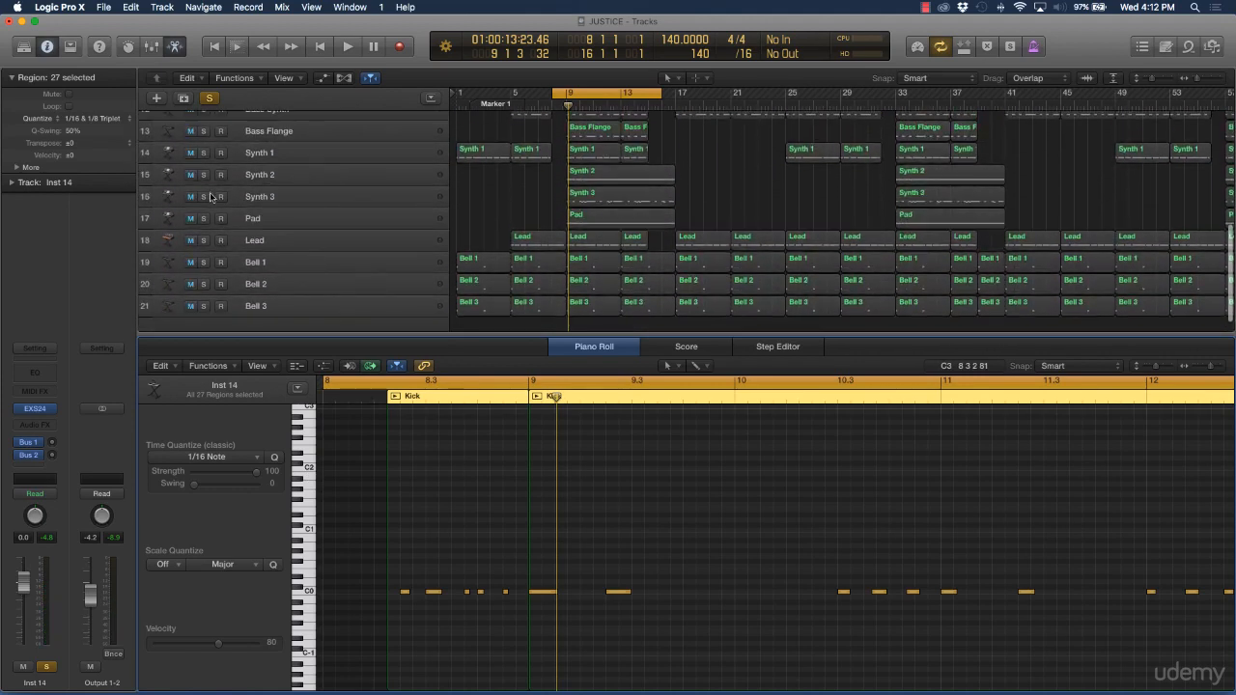
click(204, 175)
click(203, 197)
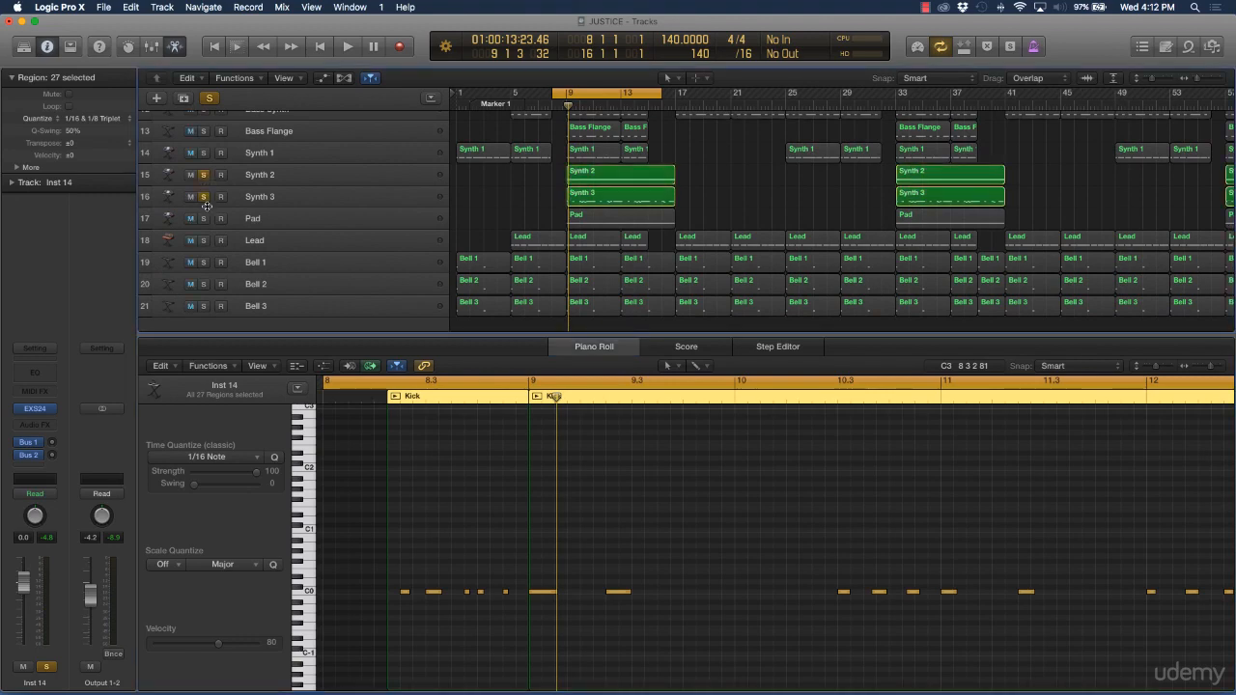
scroll(499, 202, up, 4)
scroll(499, 201, up, 4)
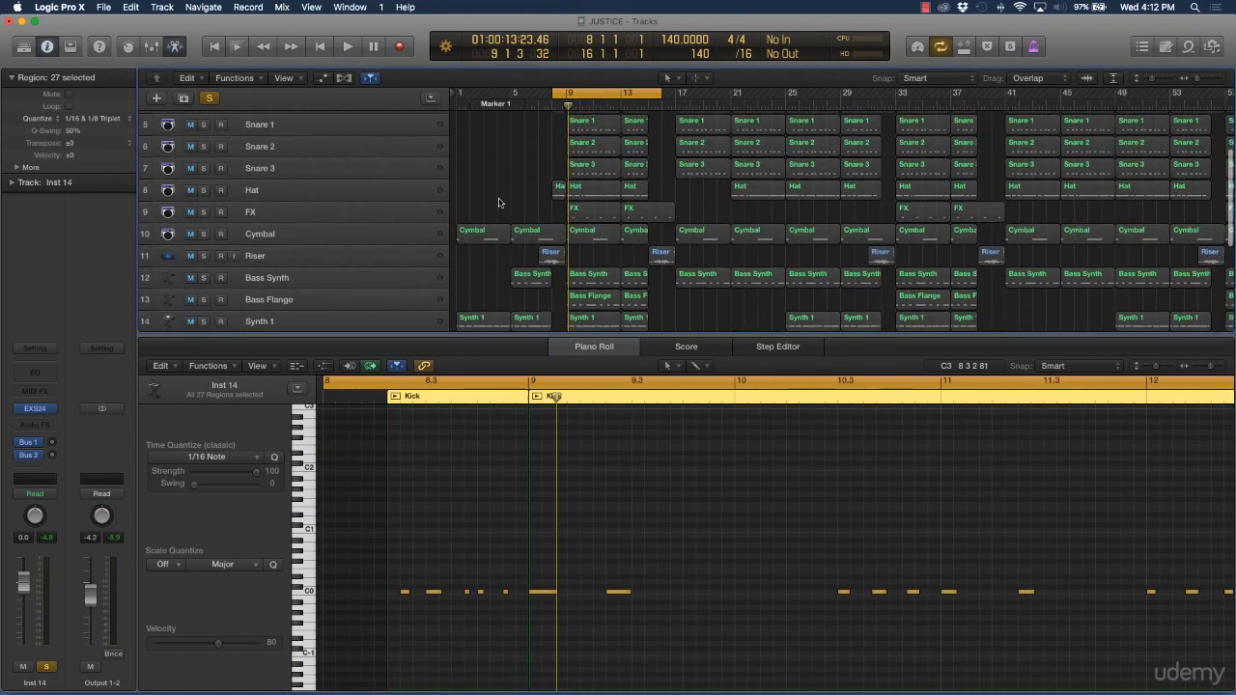
Audition kit sounds on piano keys between about C0 and C2, comparing several just above C1
click(307, 586)
click(307, 545)
click(303, 474)
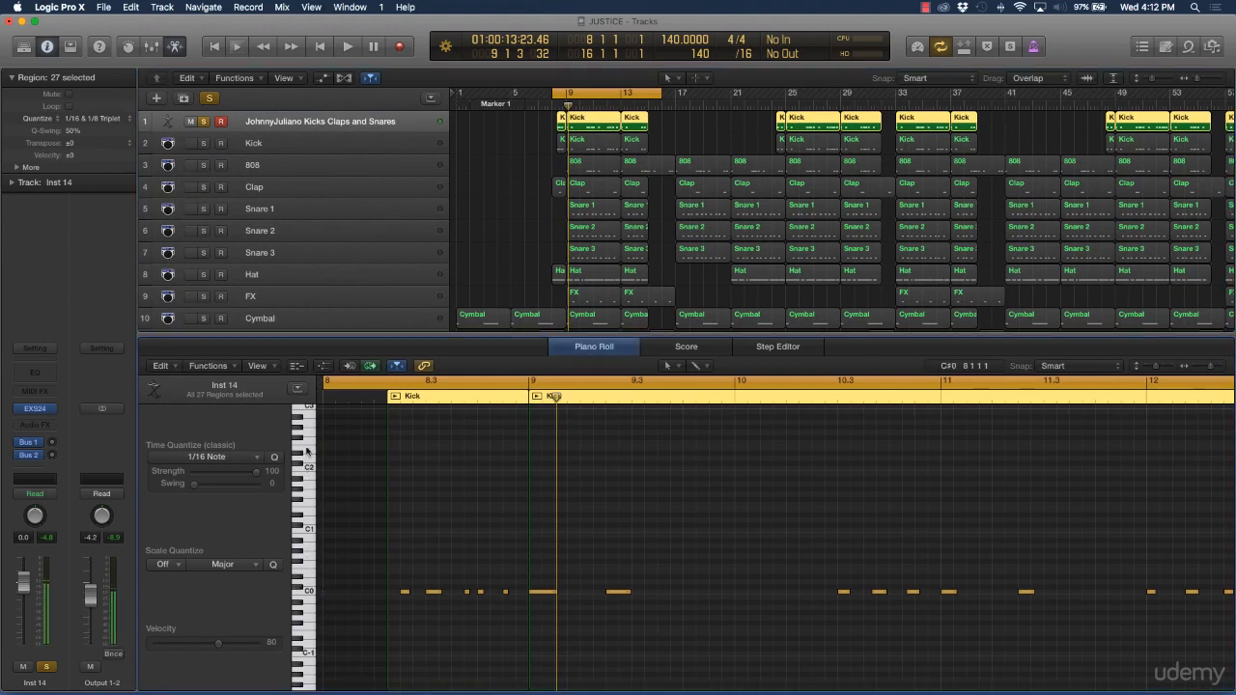
click(303, 485)
scroll(303, 517, down, 1)
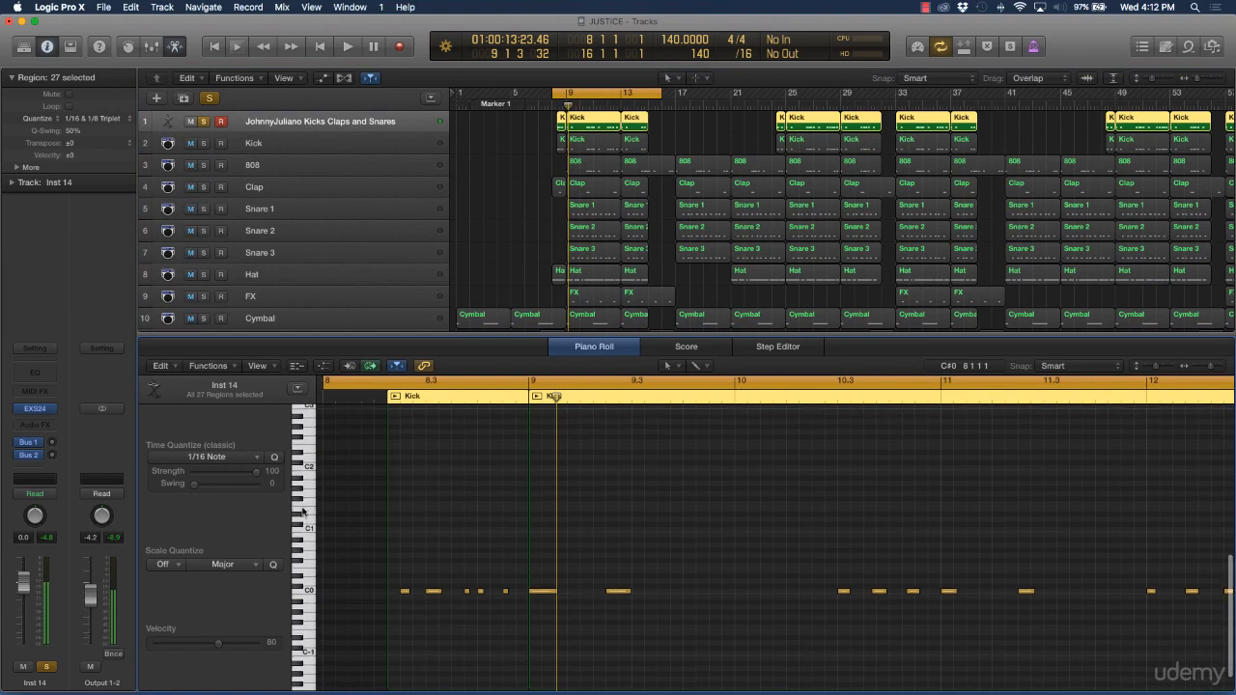
click(303, 511)
click(304, 505)
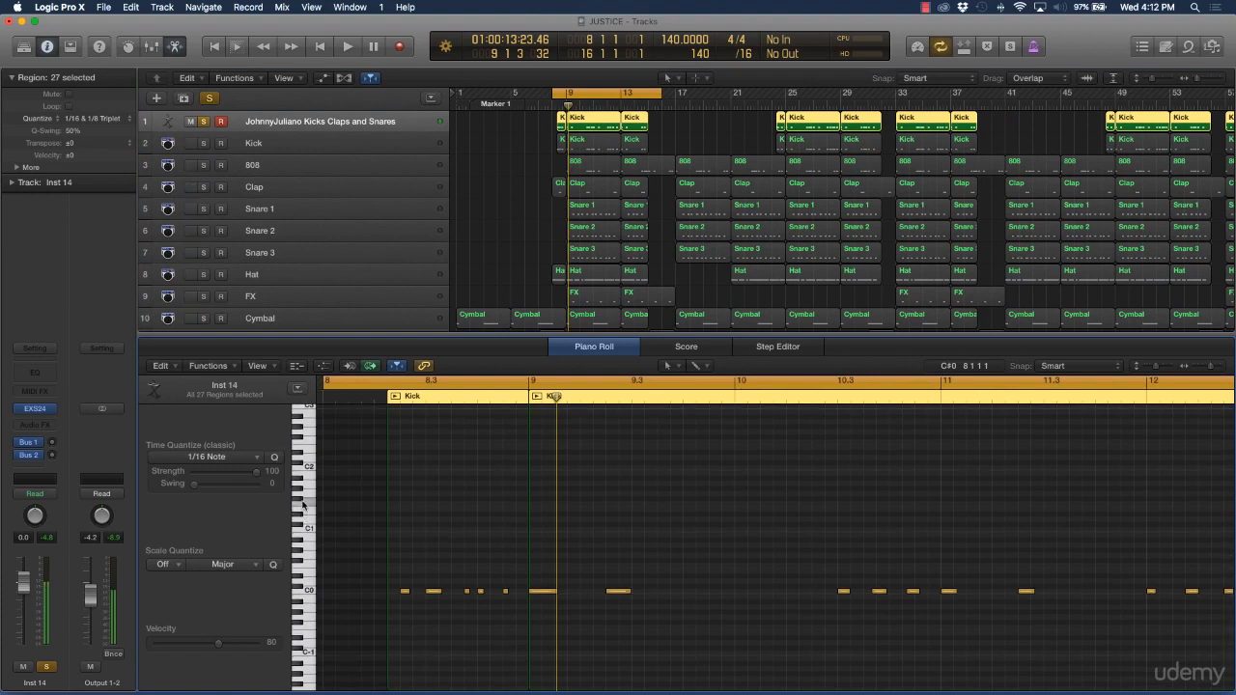
click(304, 514)
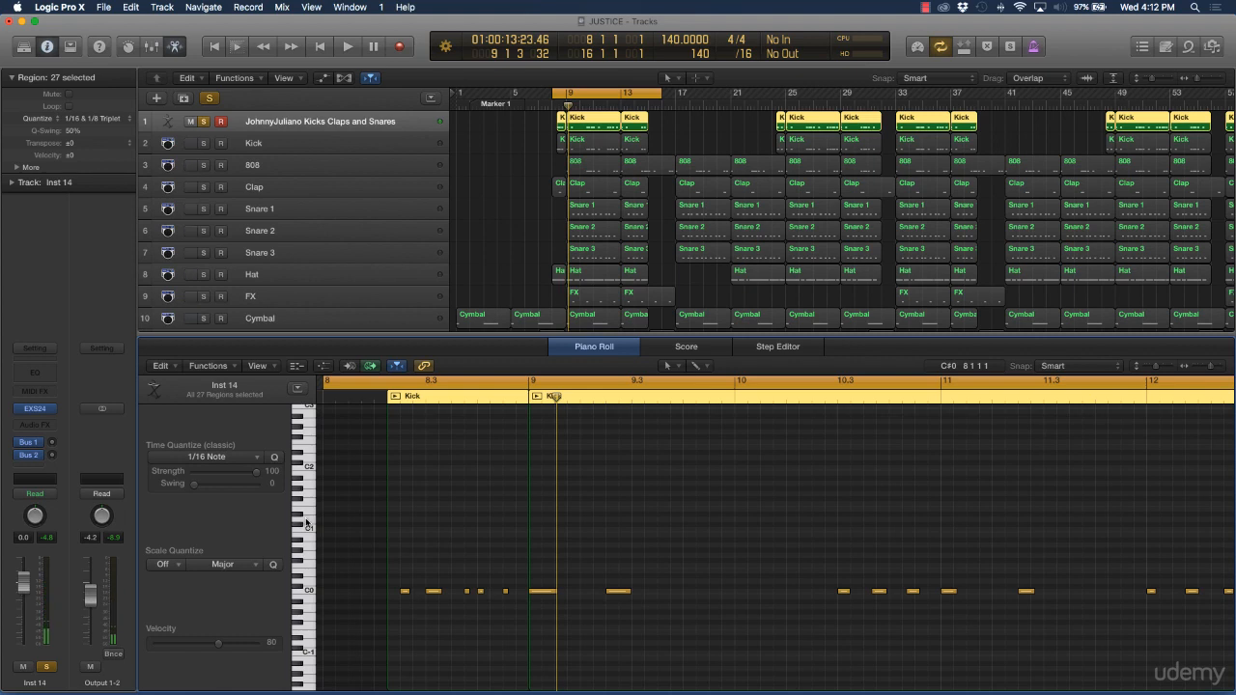
click(305, 522)
click(307, 522)
Reselect all Kick regions on the Kicks Claps and Snares track and select all their C0 notes in the Piano Roll
click(488, 126)
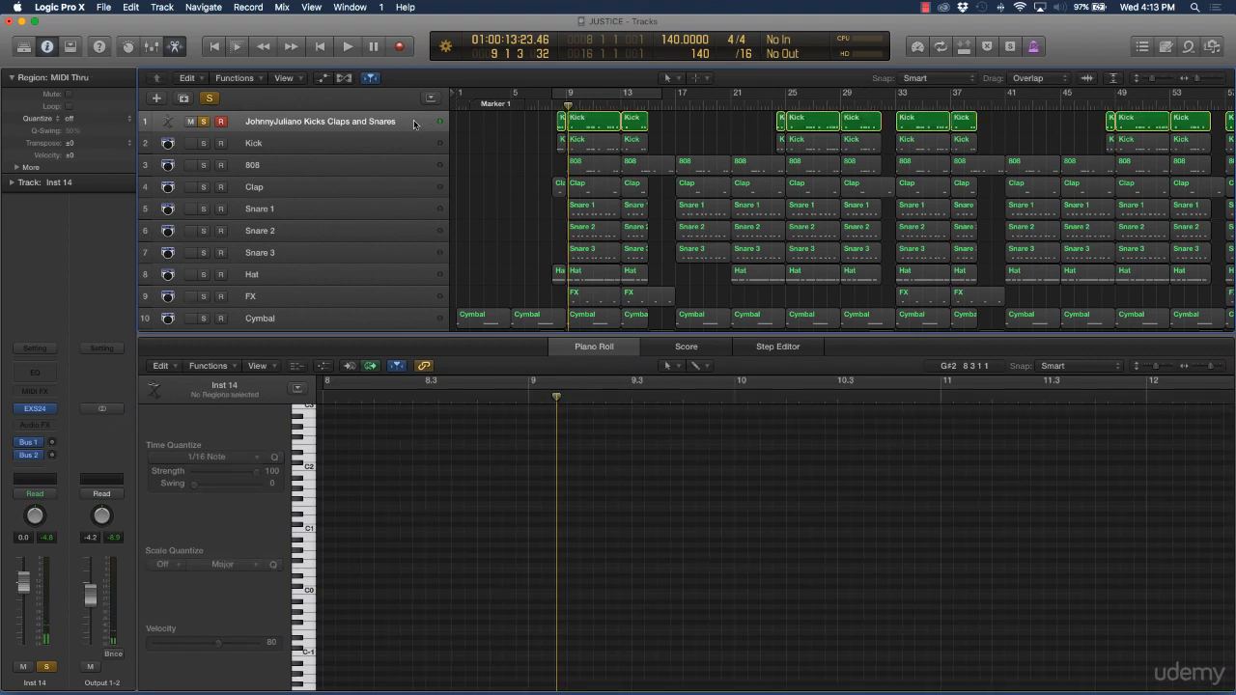
click(401, 124)
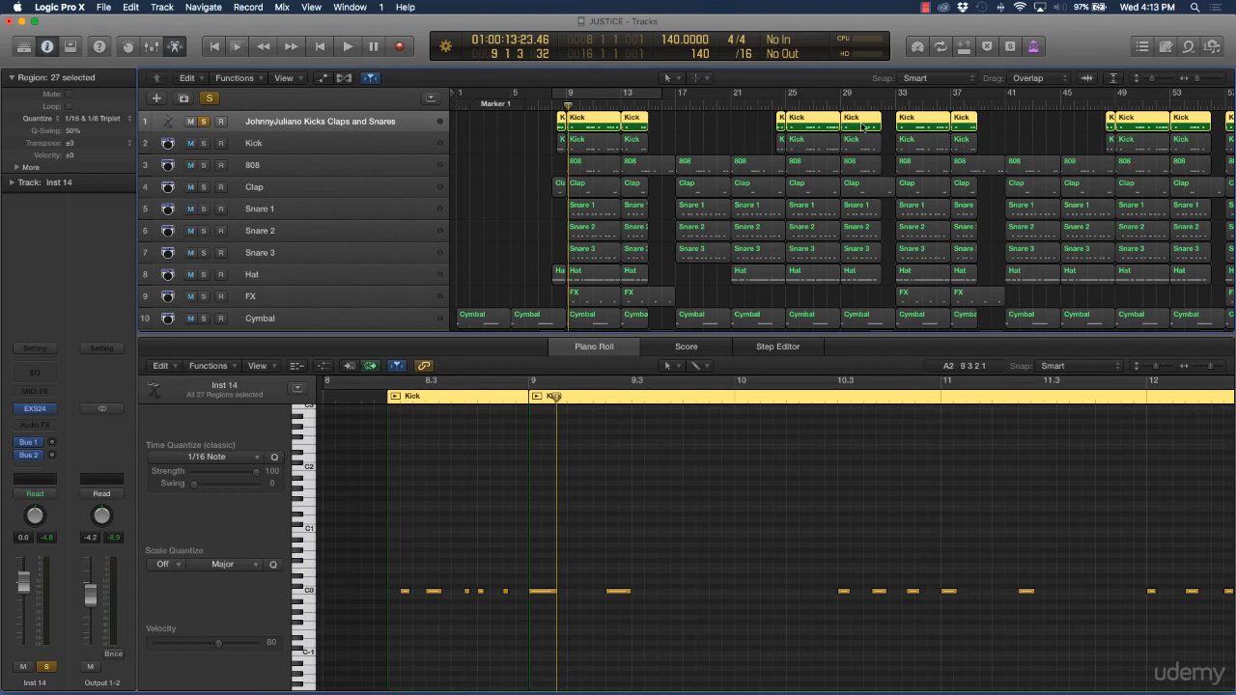
scroll(1176, 120, right, 10)
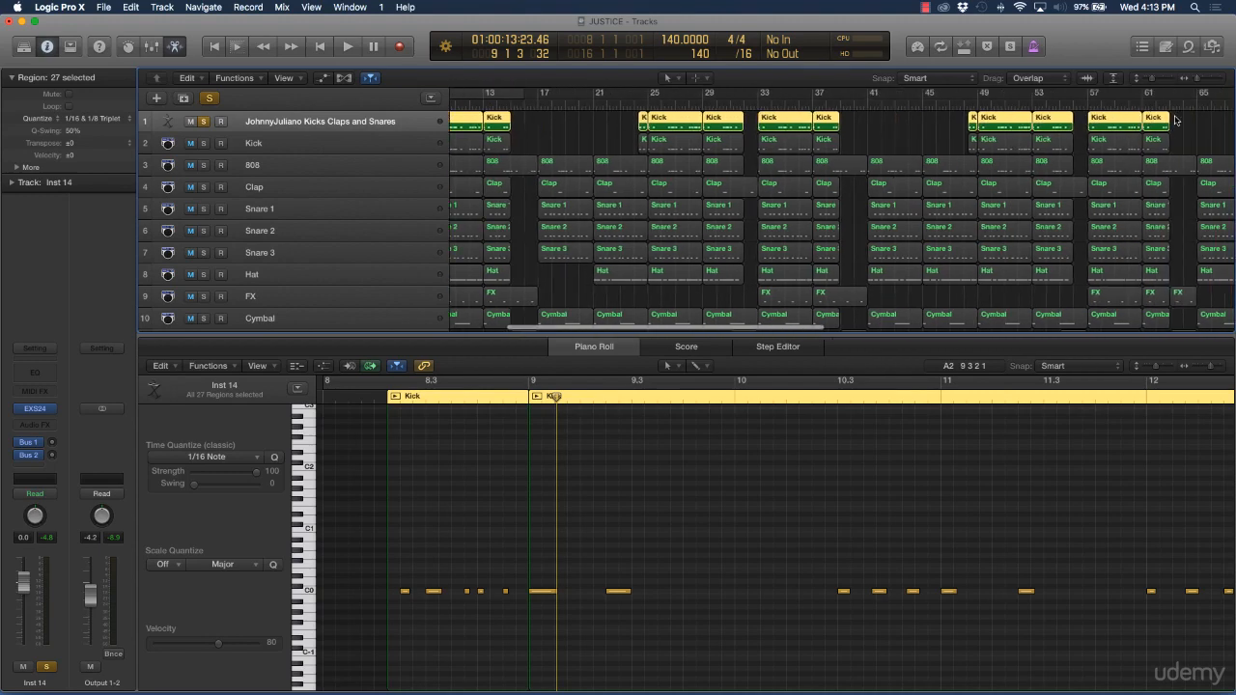
scroll(1176, 120, left, 6)
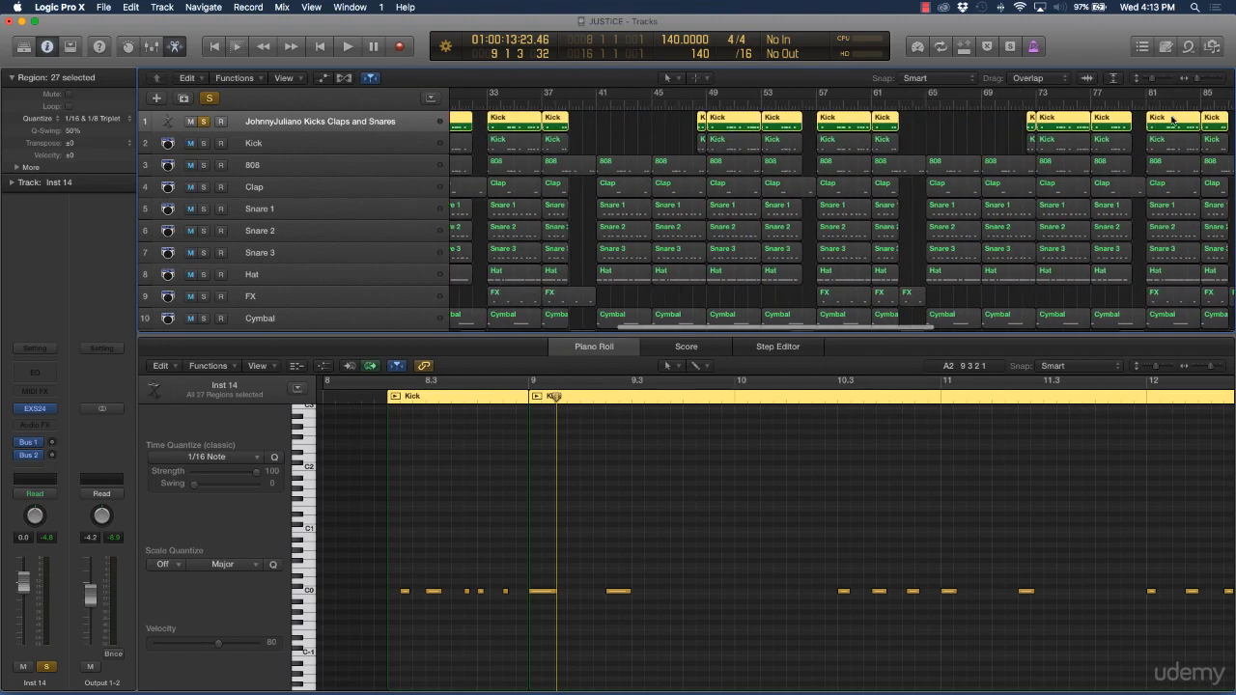
scroll(1170, 120, left, 4)
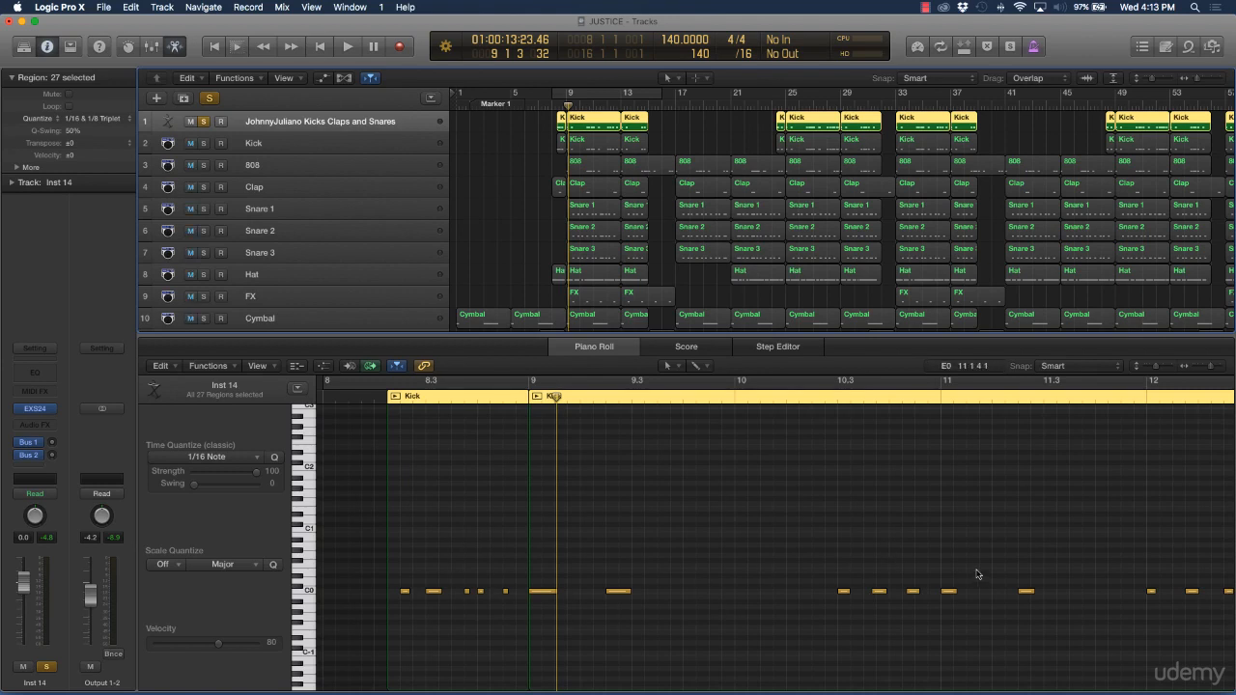
click(306, 590)
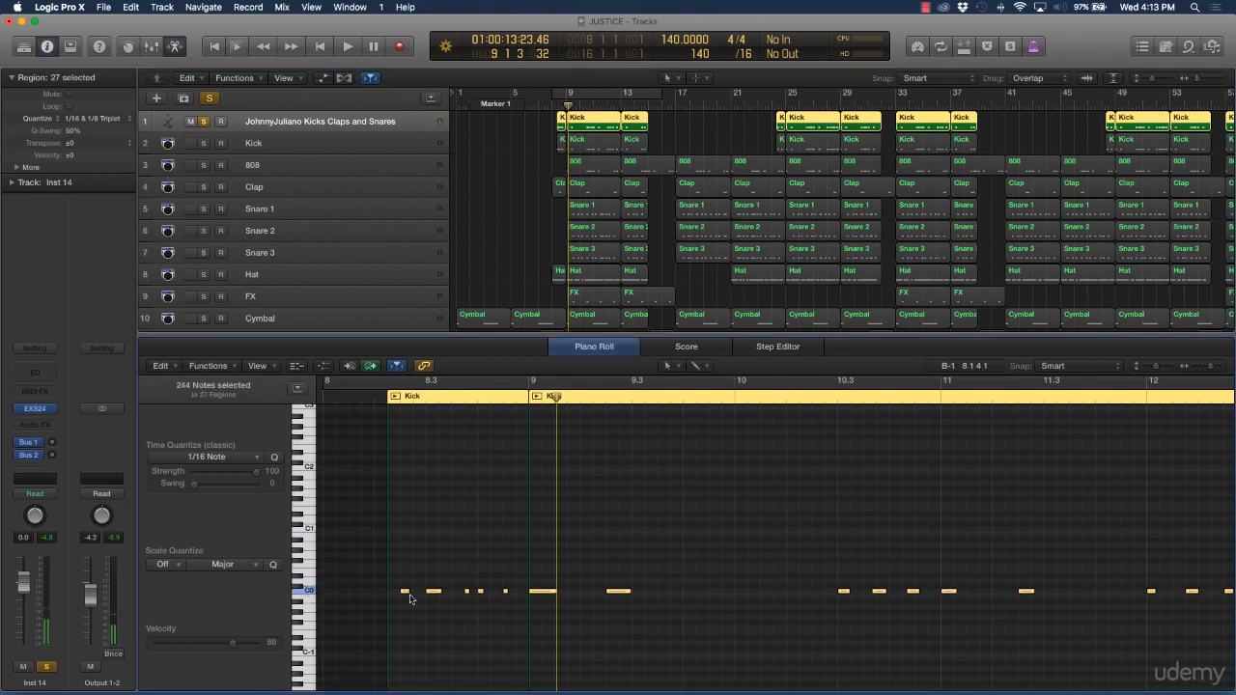
Return the playhead to bar 8 and move all the selected kick notes from C0 up to D2
scroll(1093, 595, right, 10)
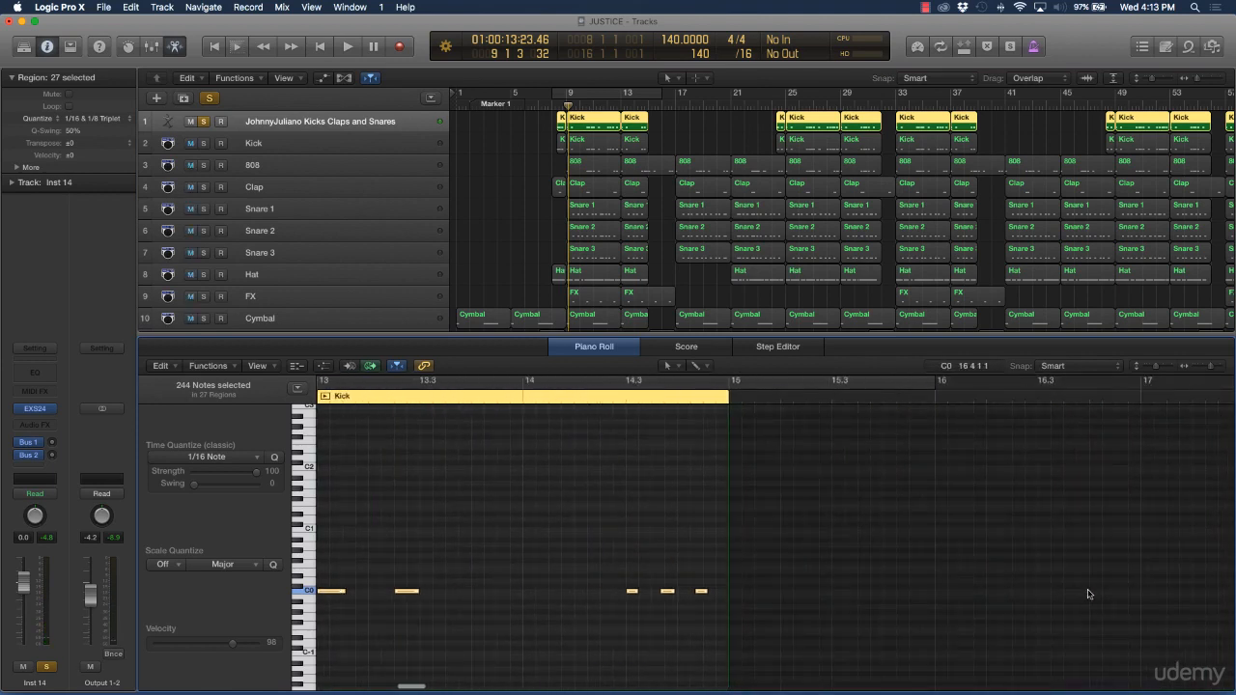
scroll(1069, 594, left, 3)
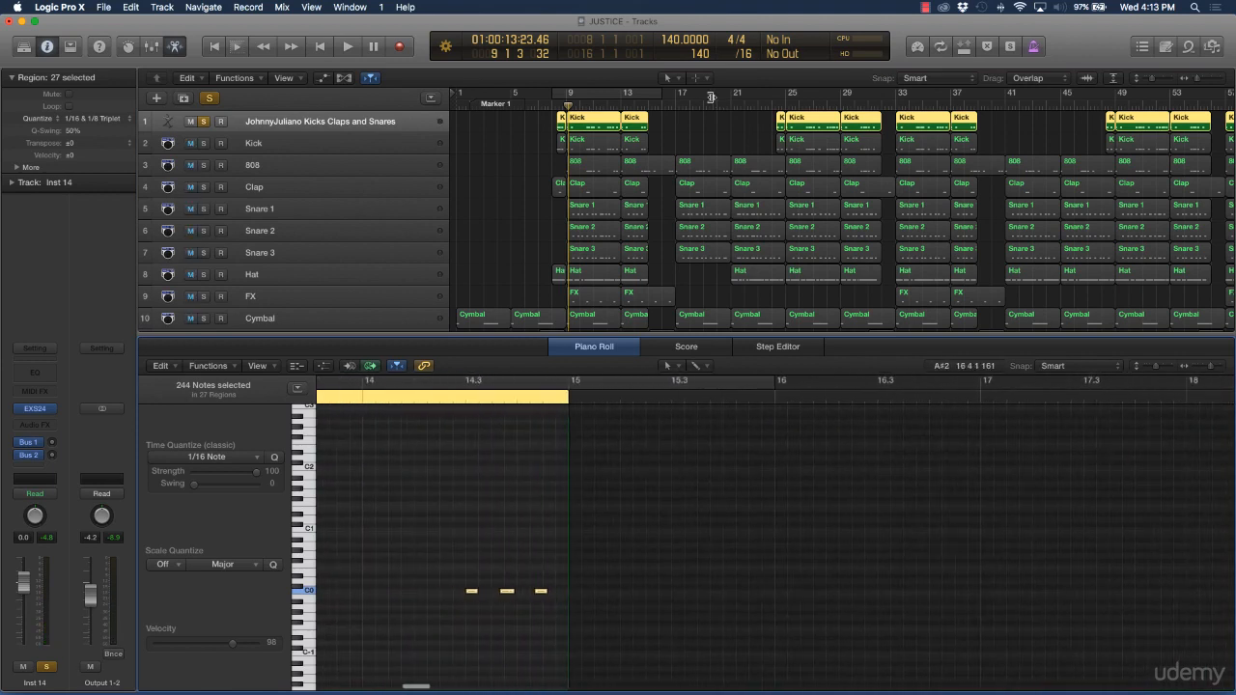
click(773, 103)
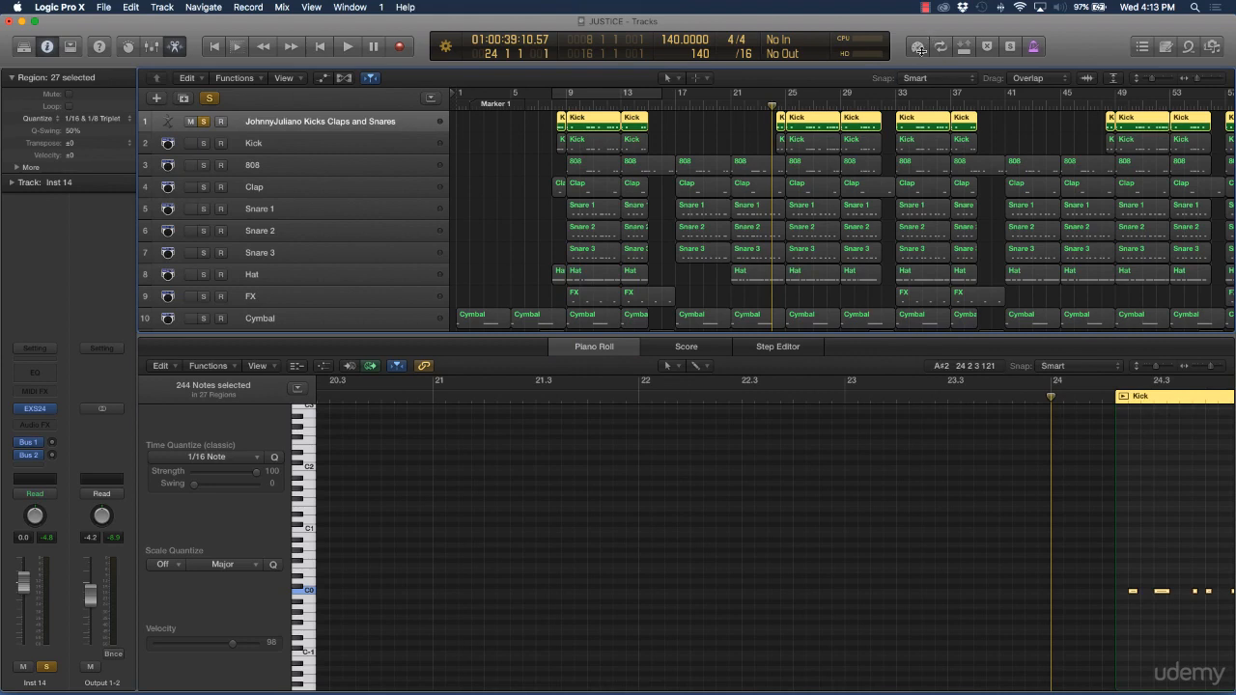
click(921, 102)
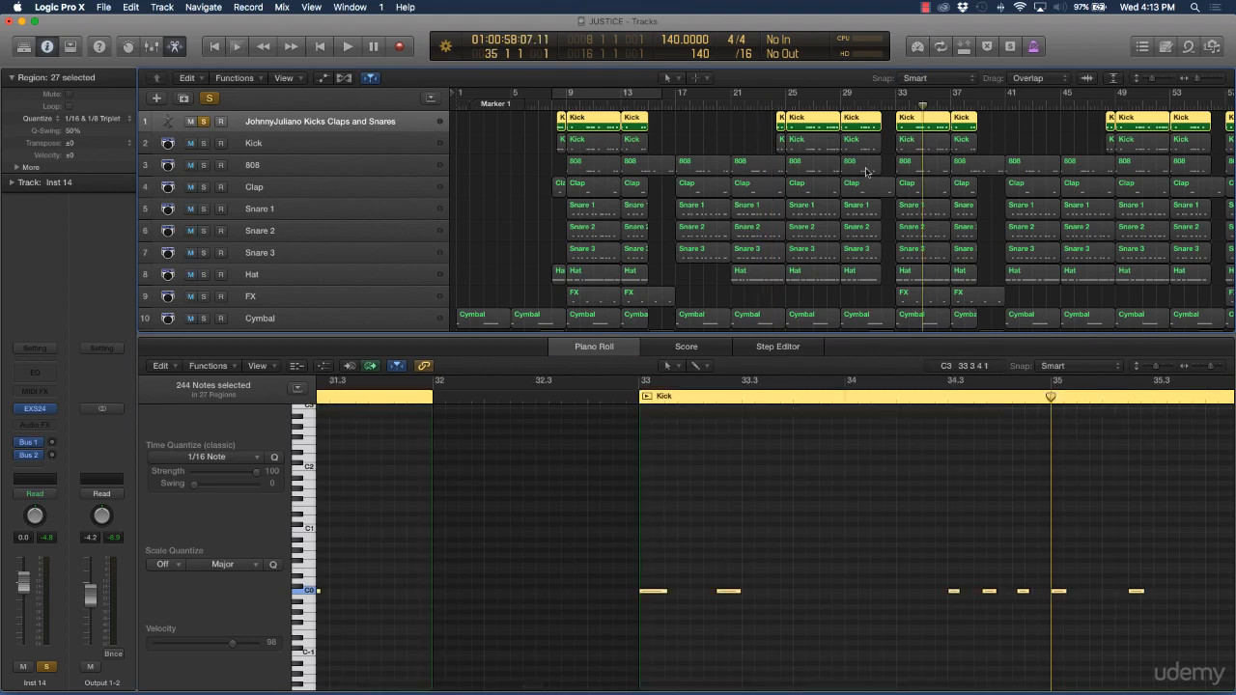
scroll(866, 172, left, 2)
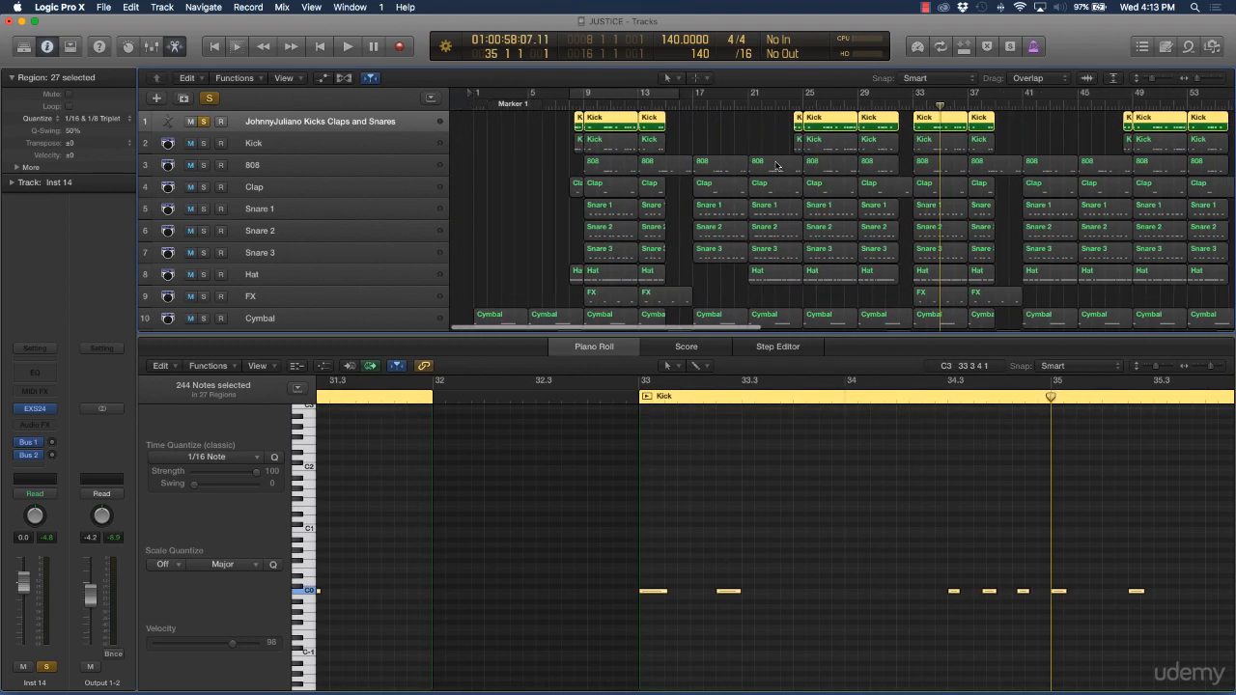
click(551, 104)
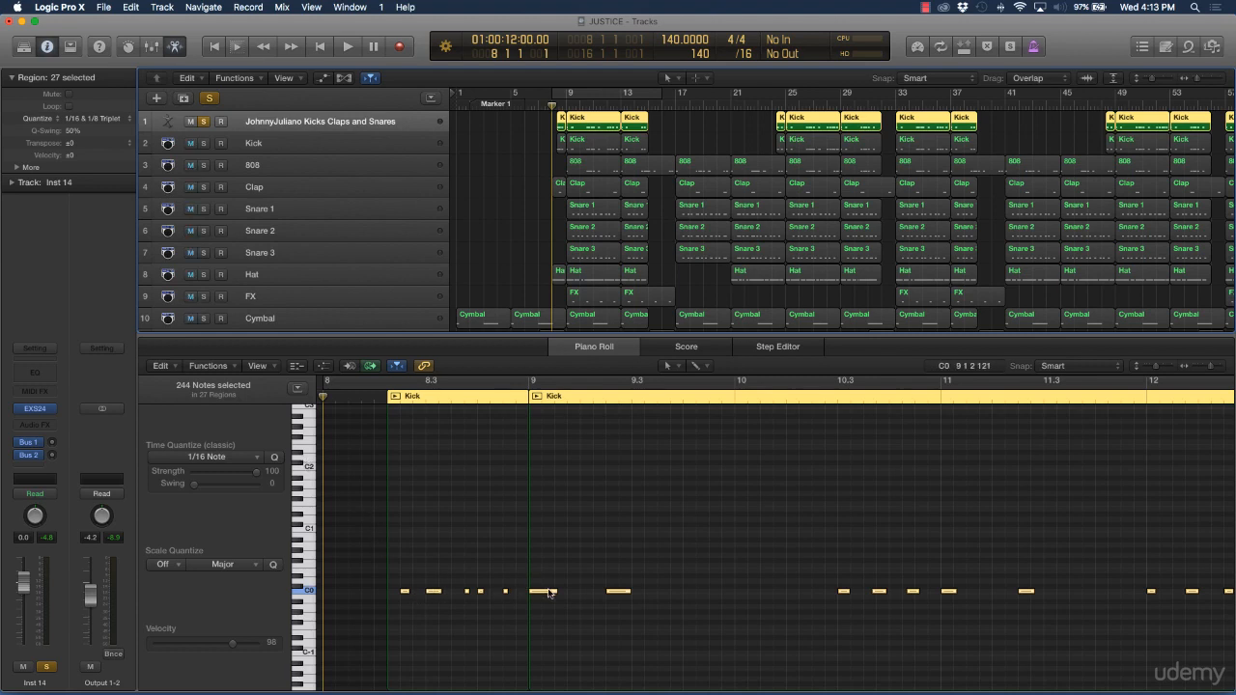
drag(546, 593, 543, 460)
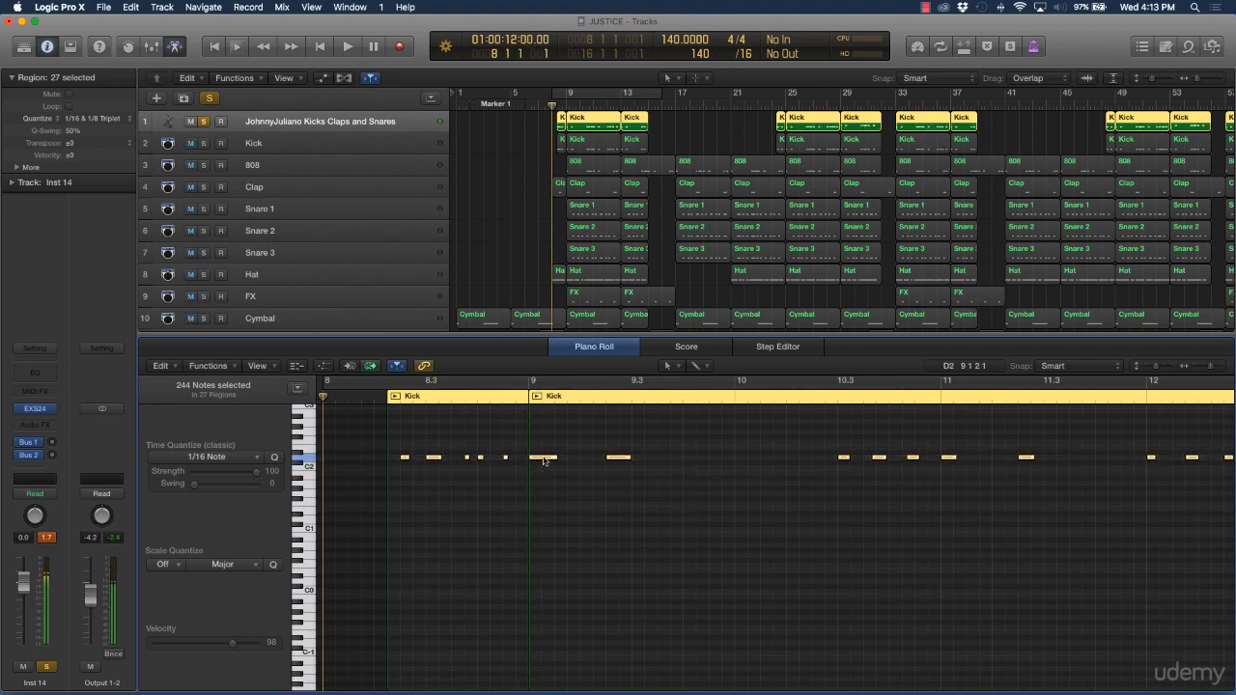
double_click(544, 460)
click(458, 492)
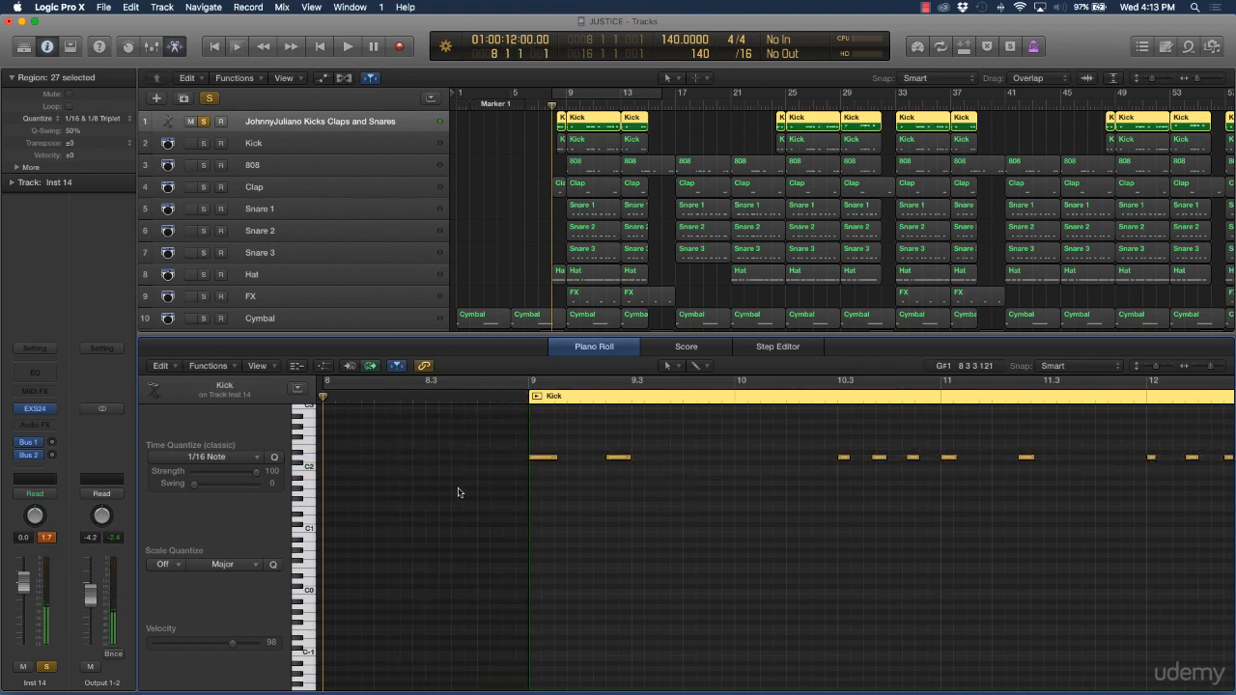
Deselect the regions, re-enable the cycle and play the D2 kick pattern on the Kicks Claps and Snares track
click(538, 187)
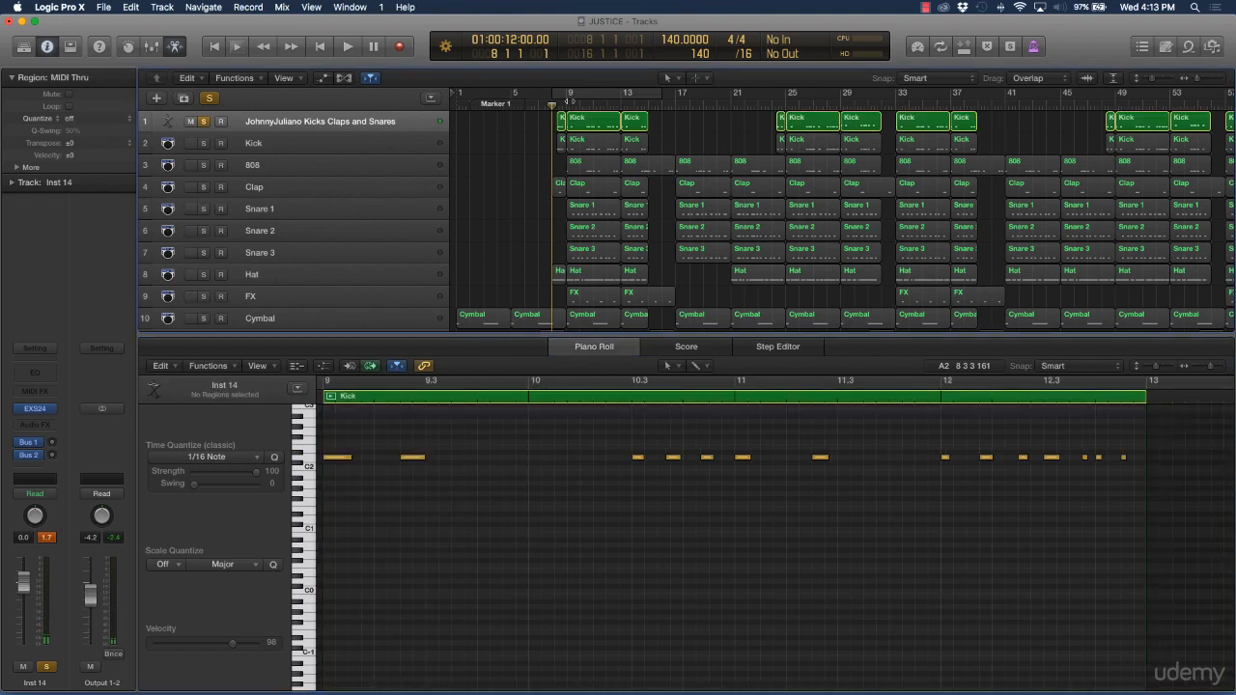
click(584, 94)
key(space)
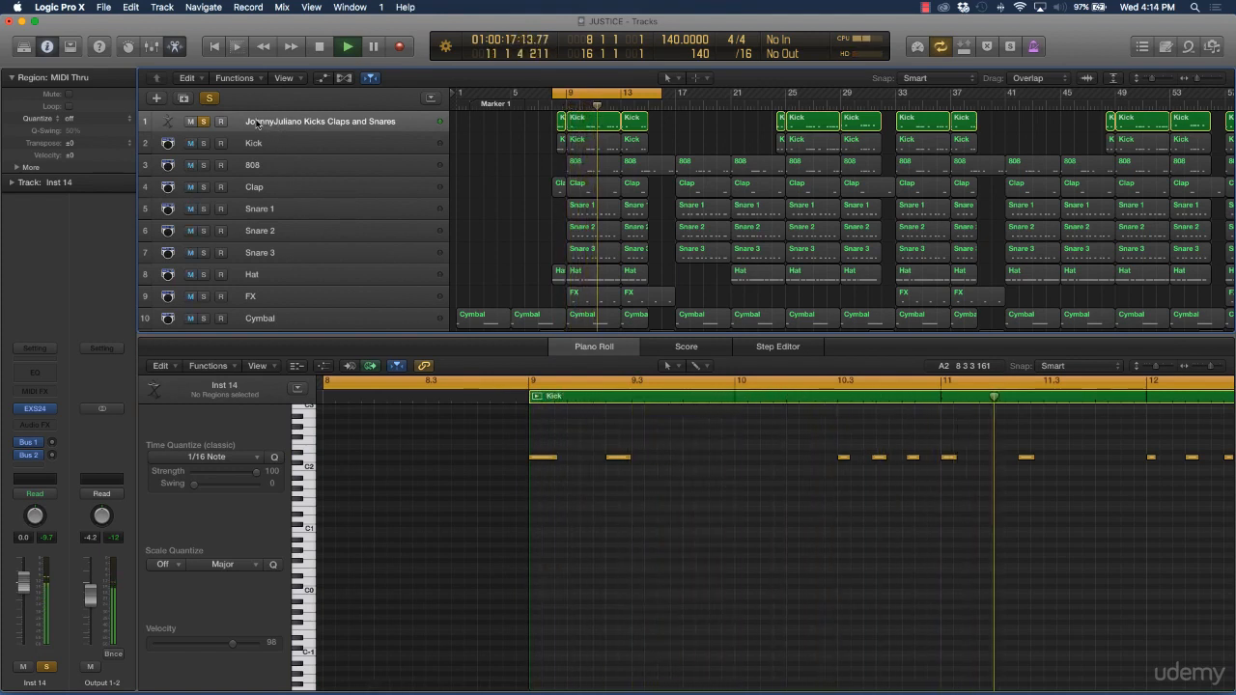
click(277, 131)
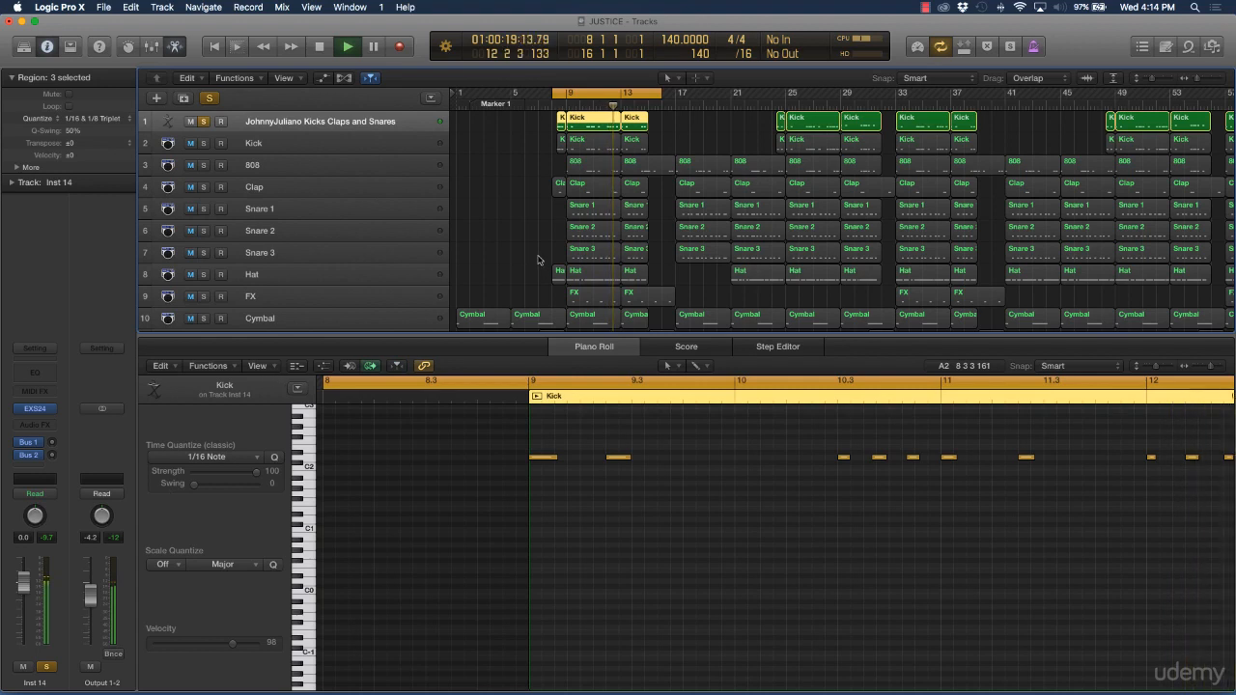
Switch the solo to the original Kick track and play it briefly for comparison
click(190, 147)
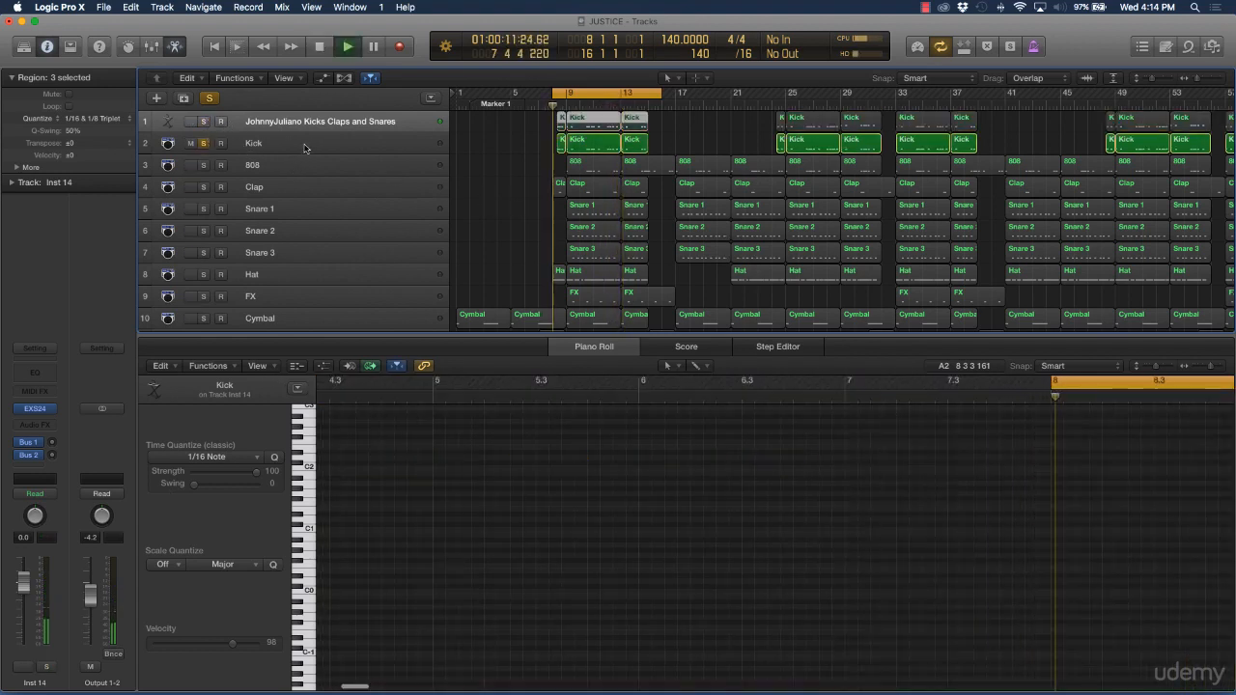
key(space)
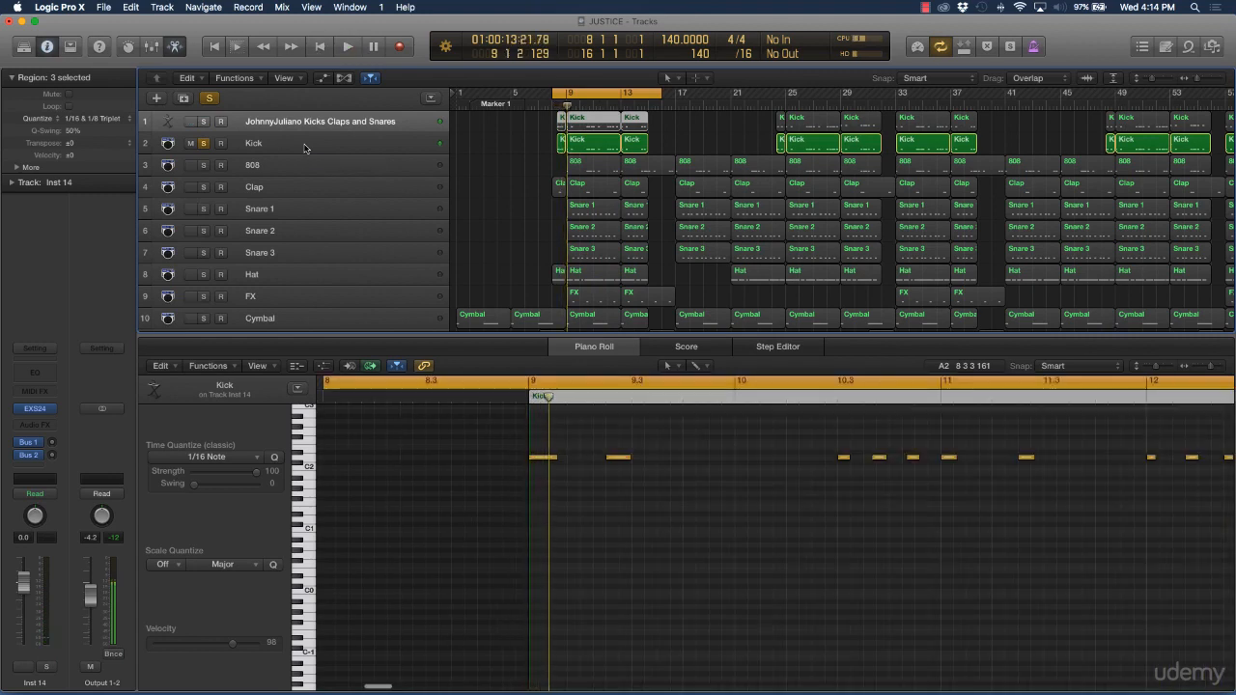
key(space)
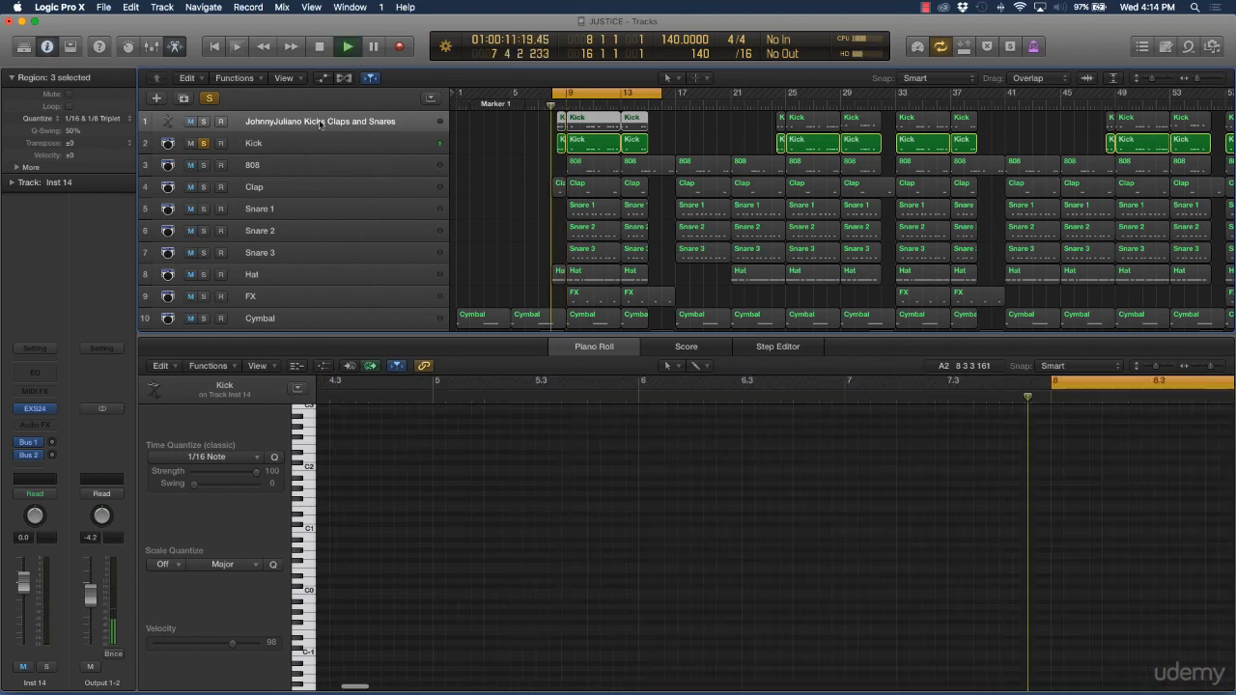
key(space)
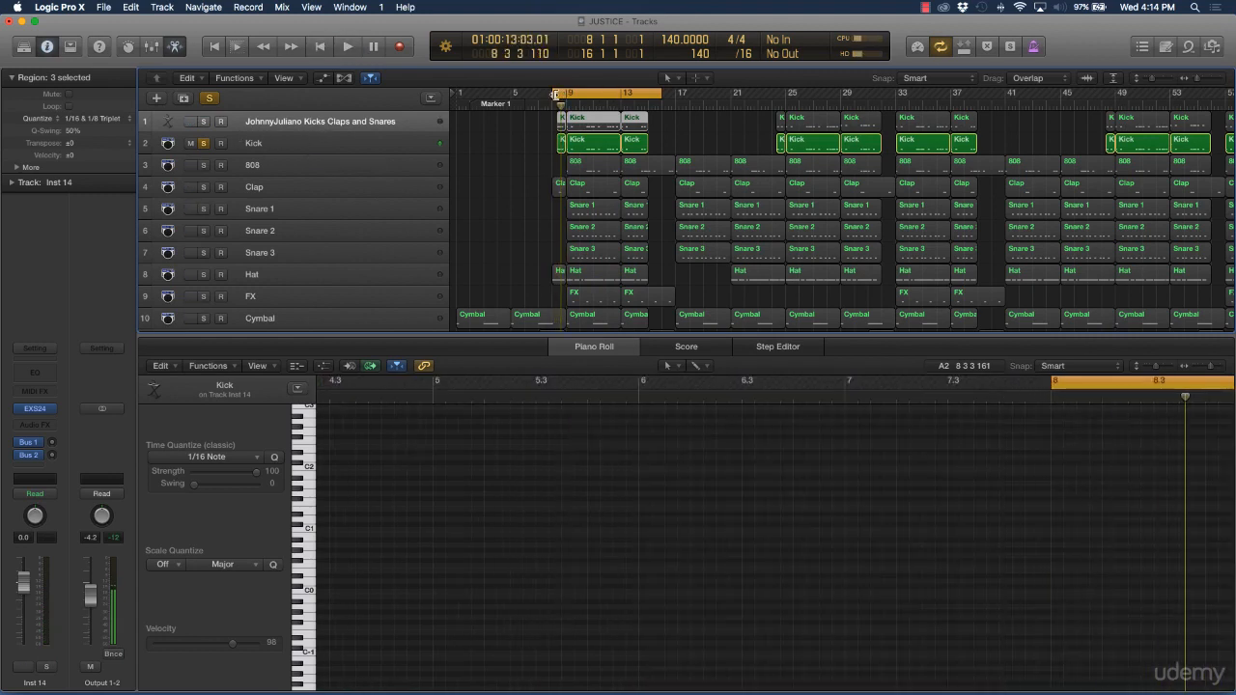
Shorten the cycle range to bars 9 through 13 and play the original Kick within it
drag(555, 94, 567, 94)
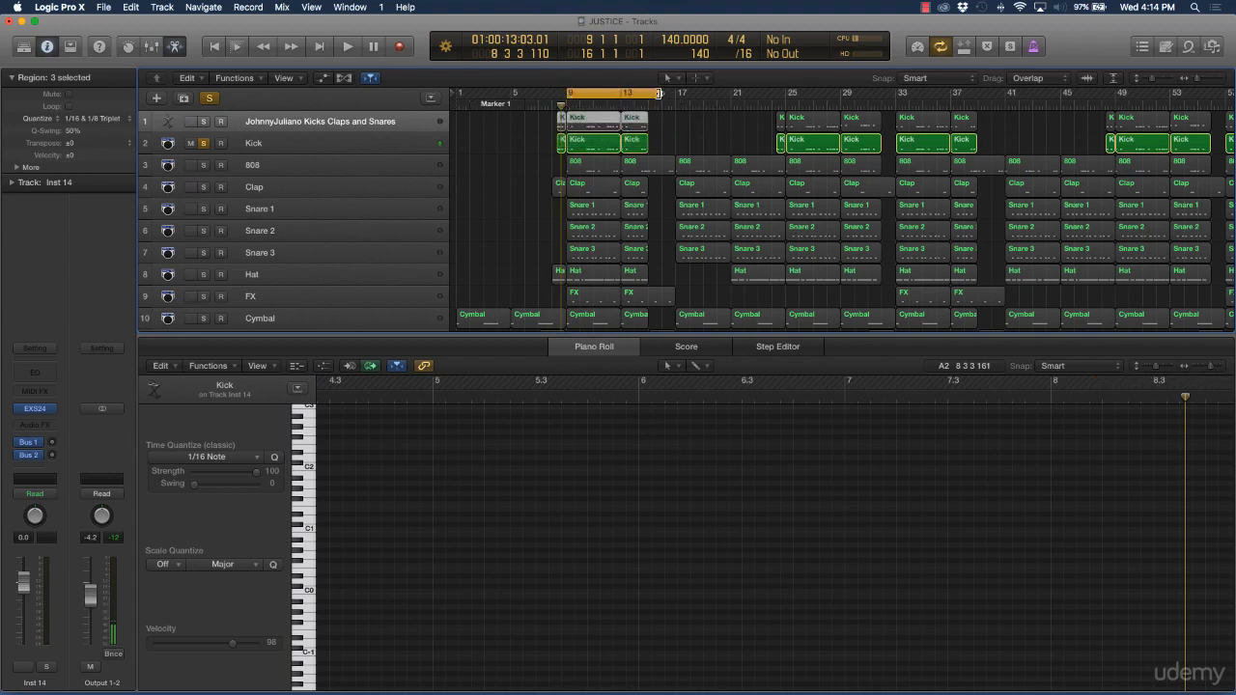
drag(659, 94, 622, 94)
key(space)
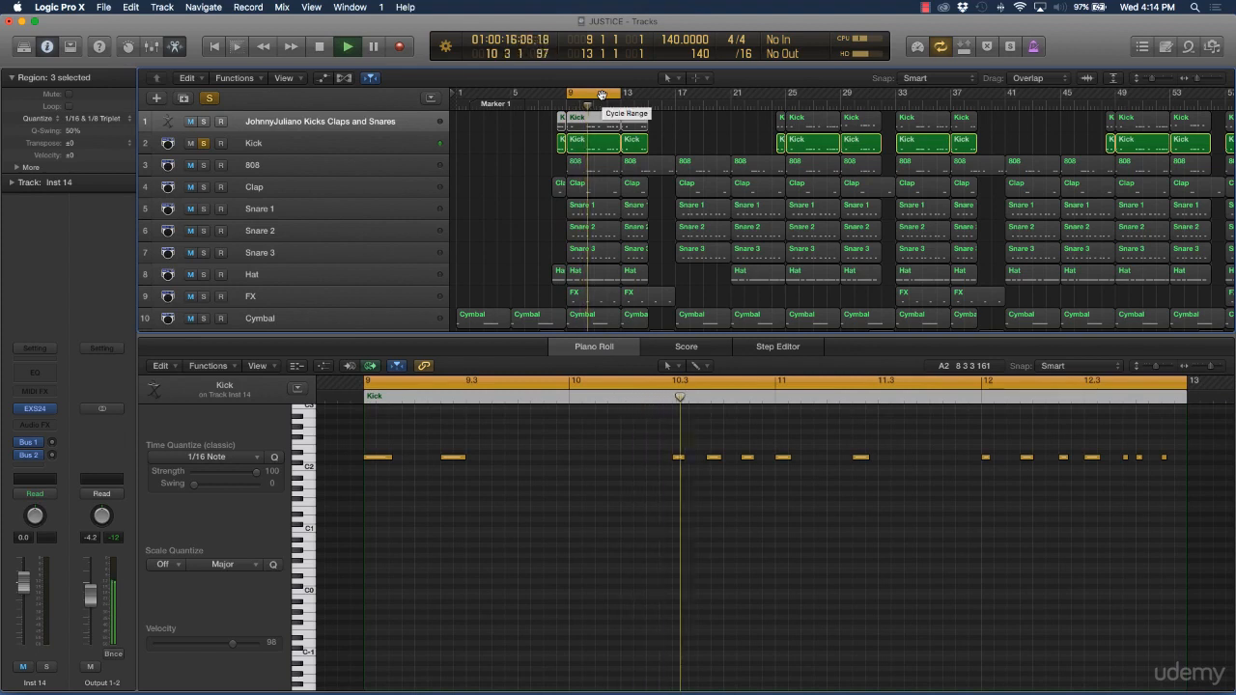
key(space)
Switch the solo from Kick back to the Kicks Claps and Snares track and play its D2 kick
click(205, 145)
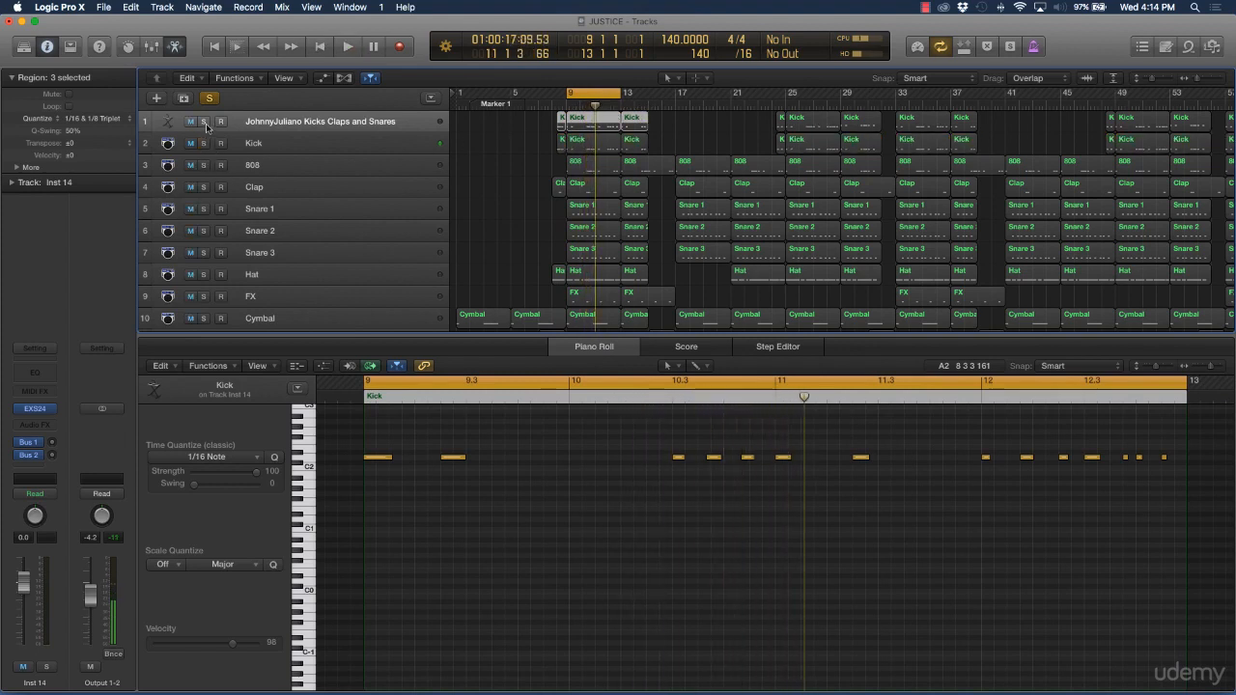
click(205, 123)
key(space)
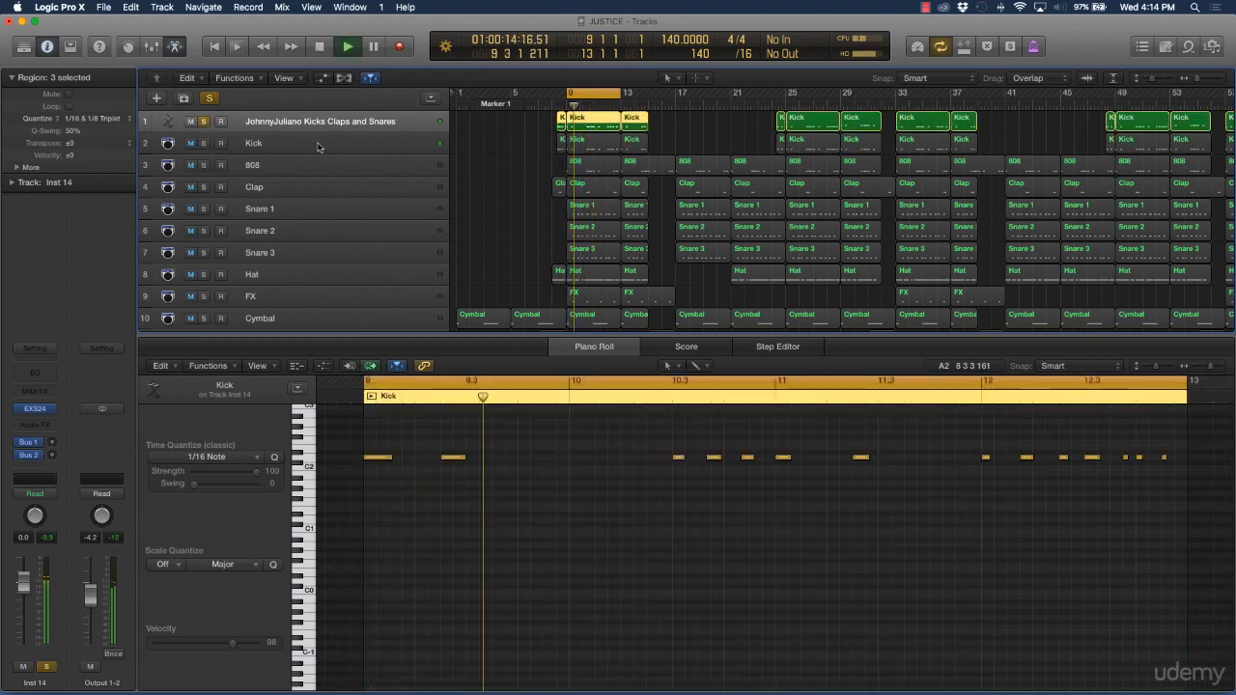
key(space)
Transpose the D2 kick notes down to C#2 and play them in the bars 9 to 13 cycle range
click(587, 94)
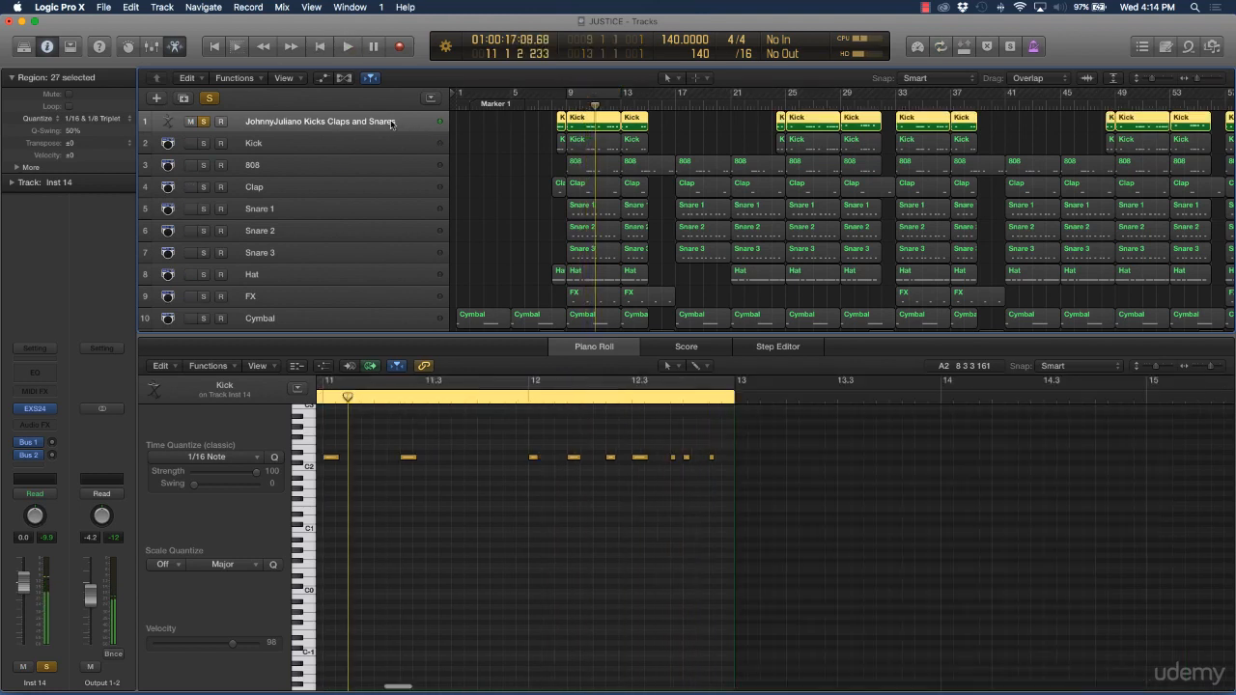
click(310, 464)
scroll(417, 464, left, 5)
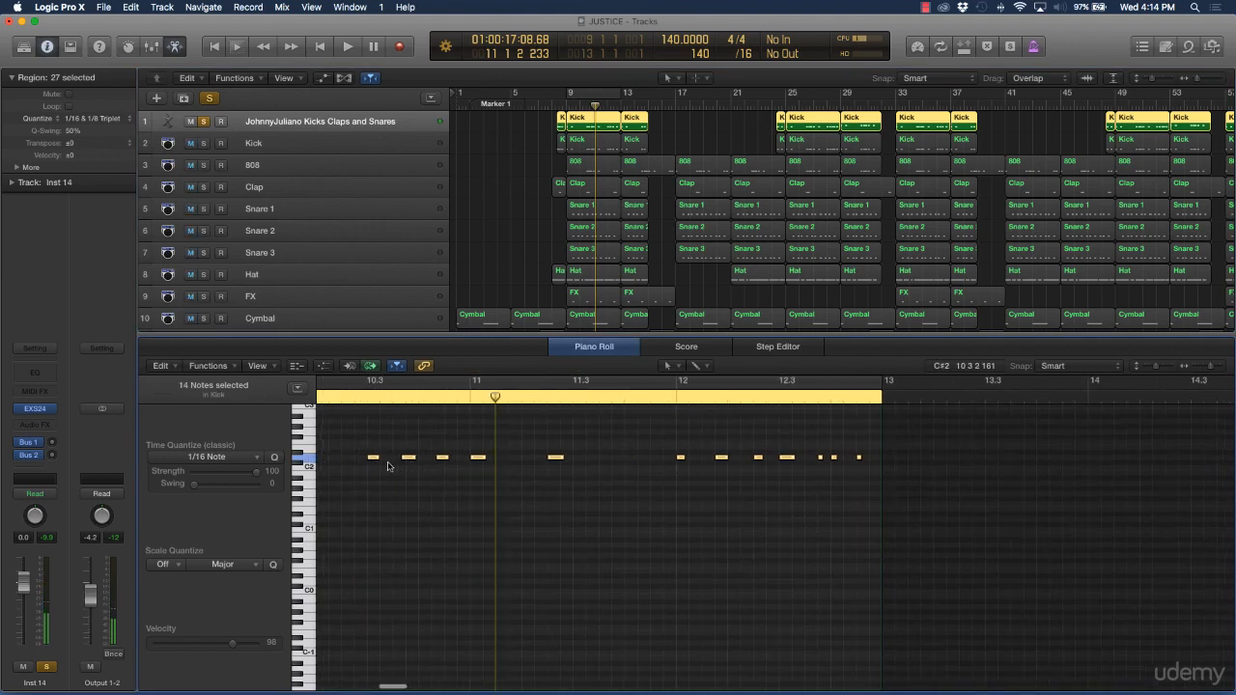
mouse_move(372, 459)
mouse_down()
mouse_move(373, 449)
mouse_move(374, 467)
mouse_up()
key(c)
key(space)
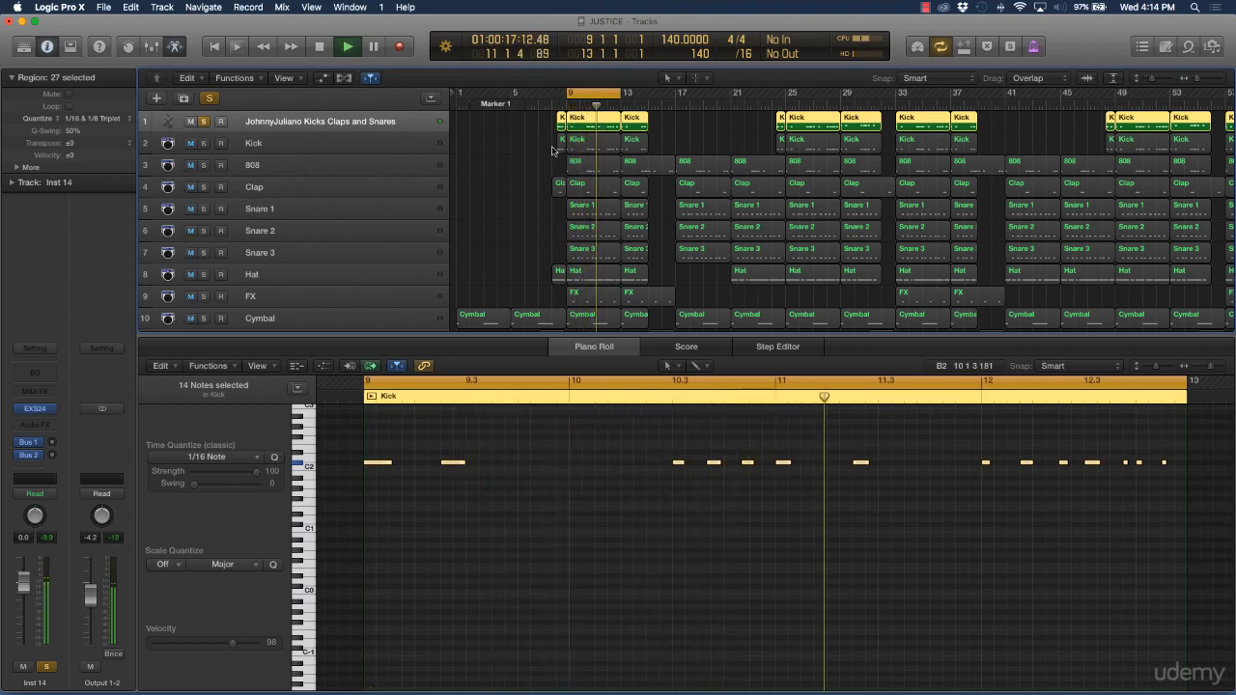
Play the C#2 kick from around bar 25, then stop and turn off the cycle
double_click(794, 101)
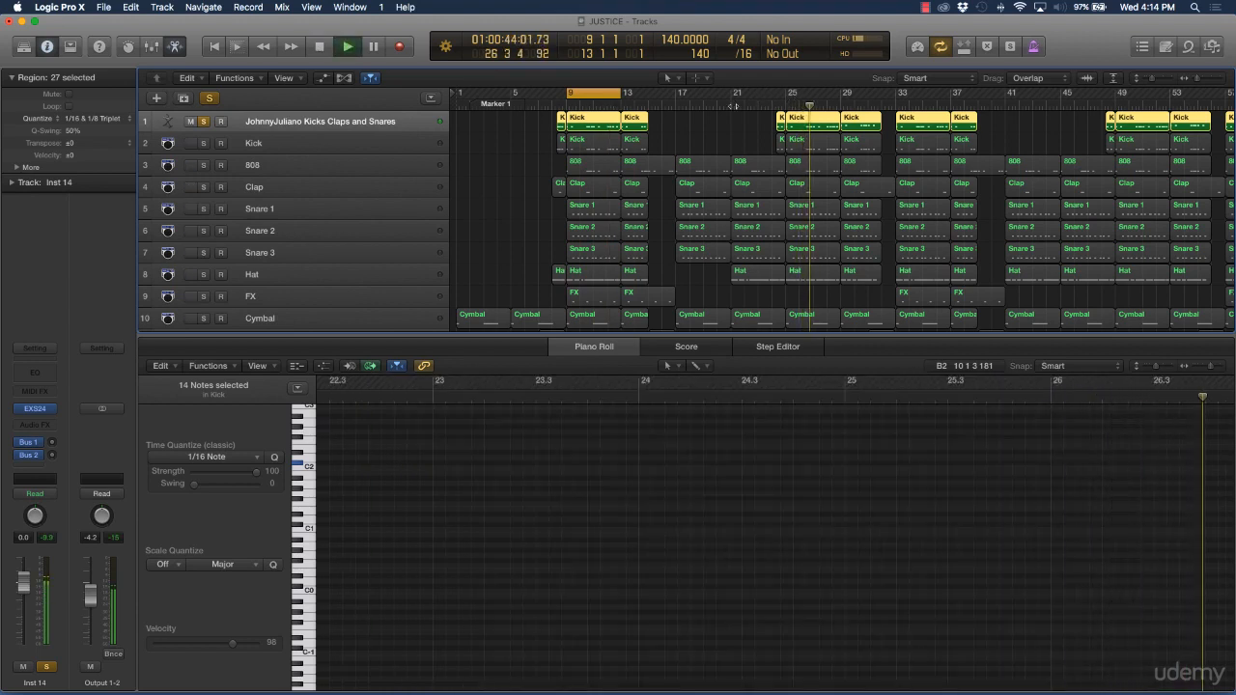
key(space)
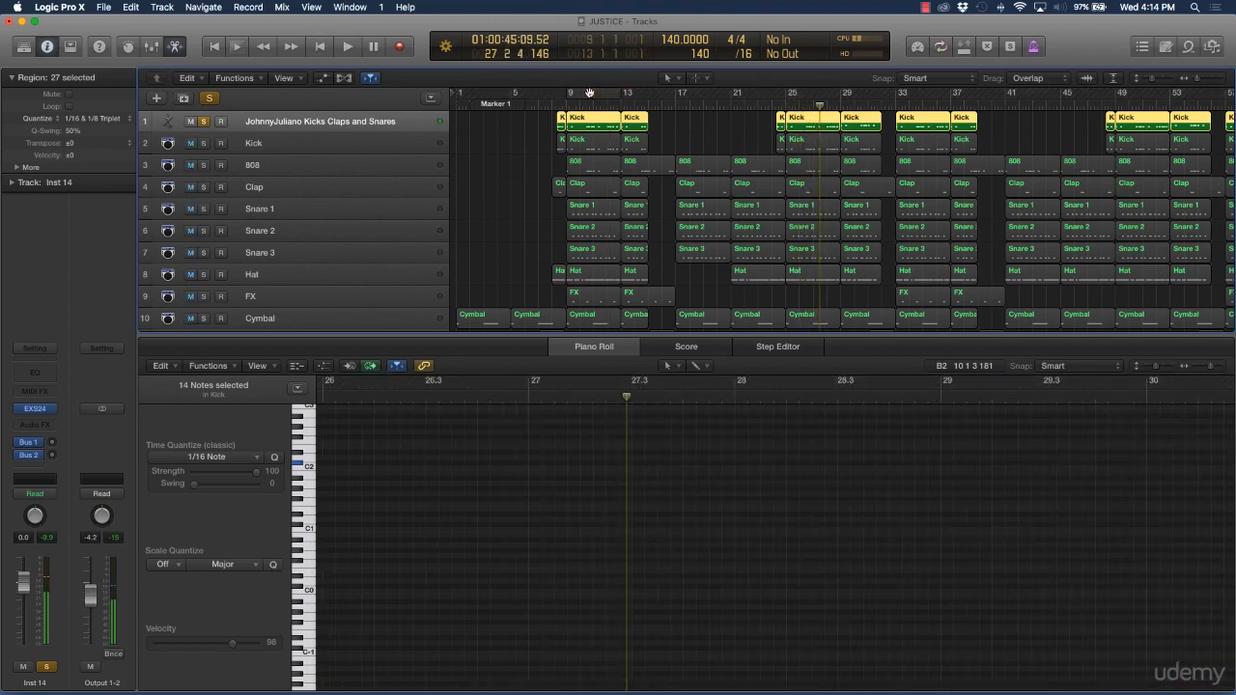
click(486, 124)
click(418, 123)
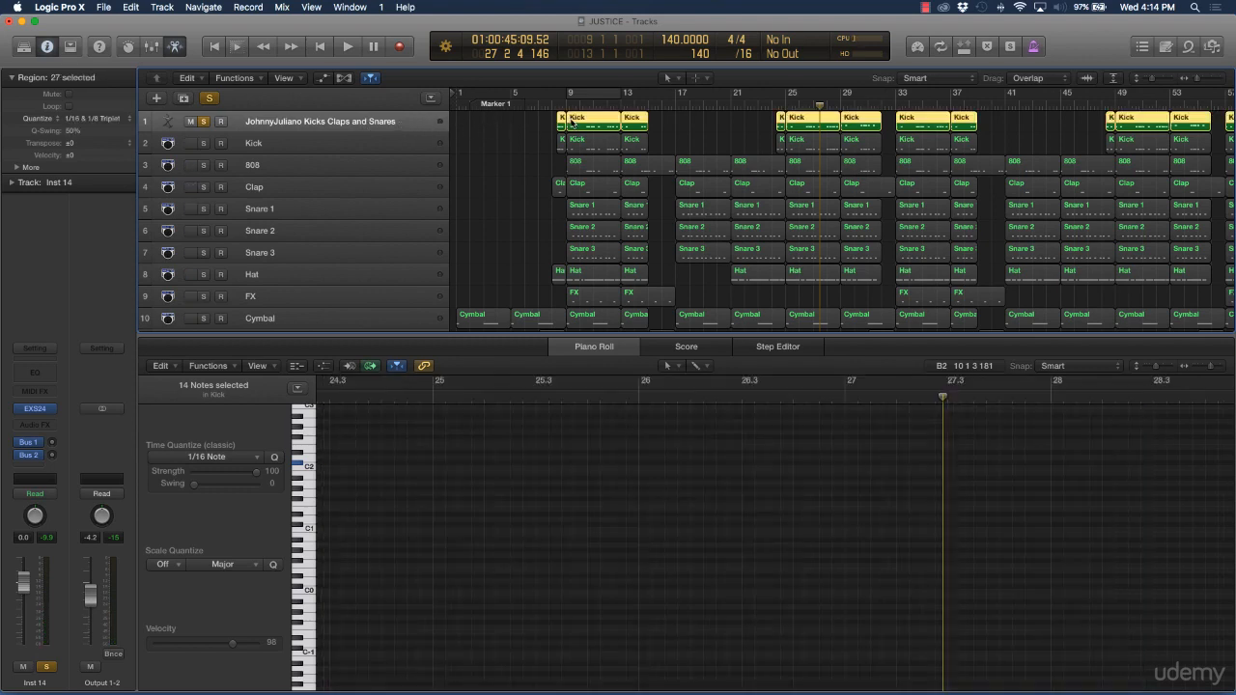
Move the playhead to just before bar 9 and briefly play the C#2 kick from there
click(564, 106)
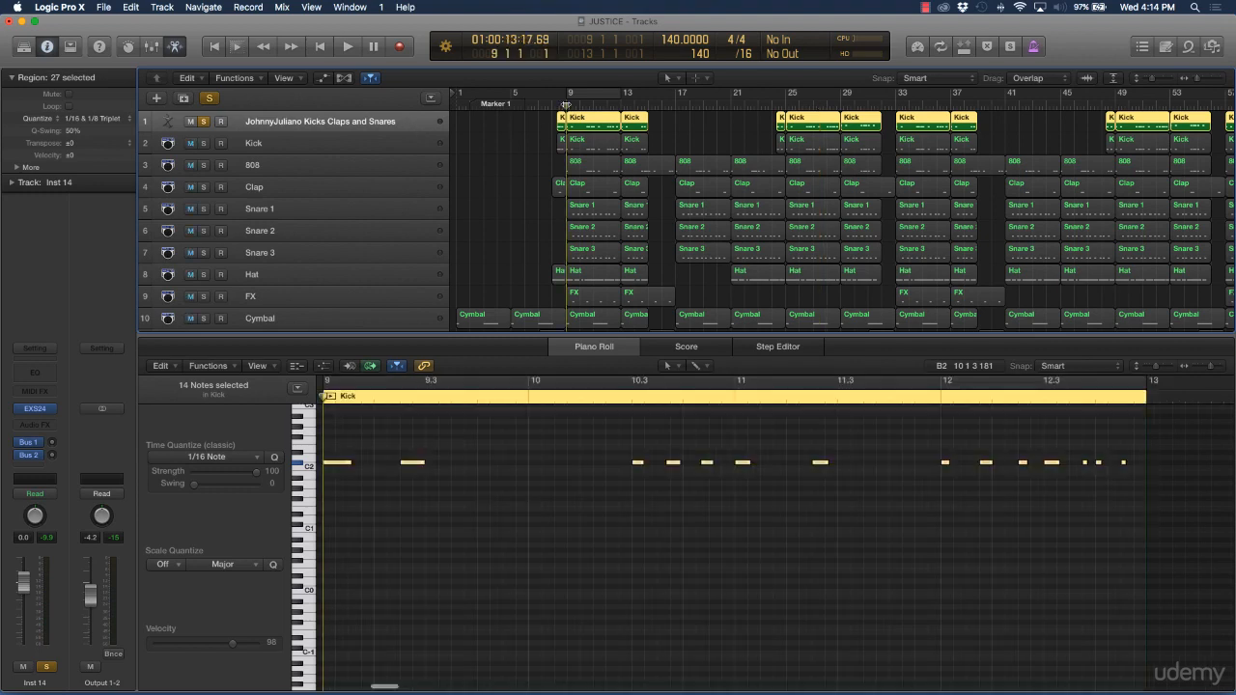
click(560, 105)
key(space)
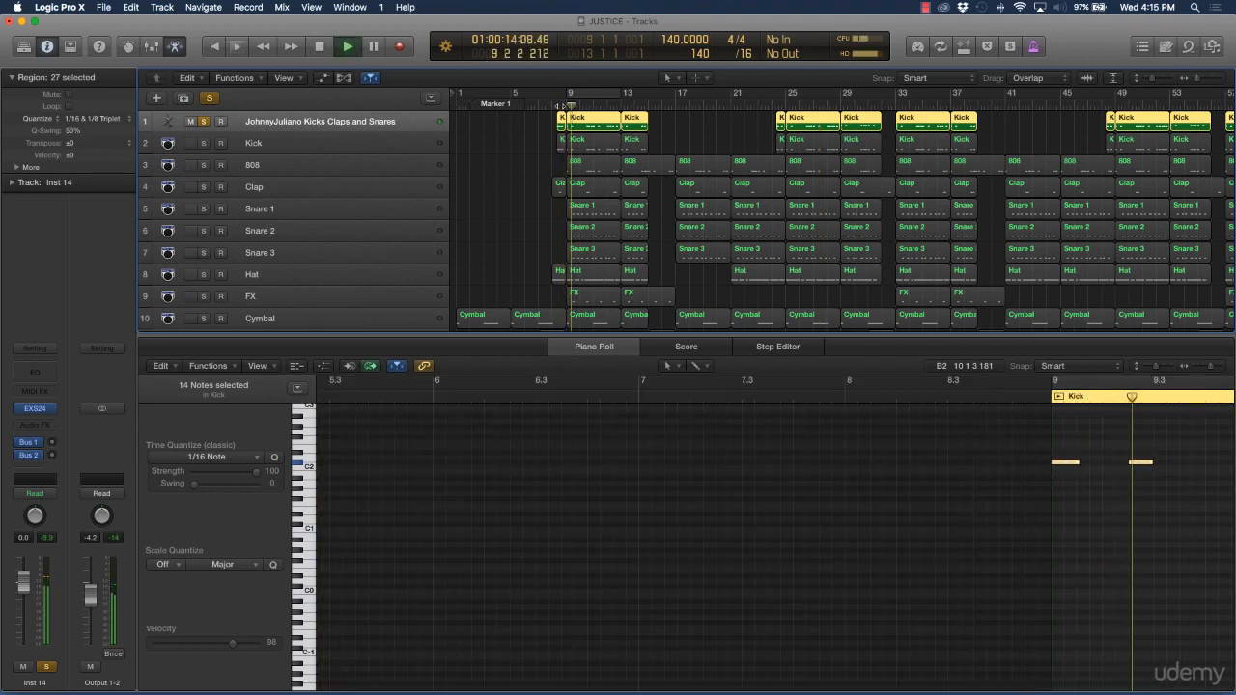
key(space)
scroll(531, 413, left, 3)
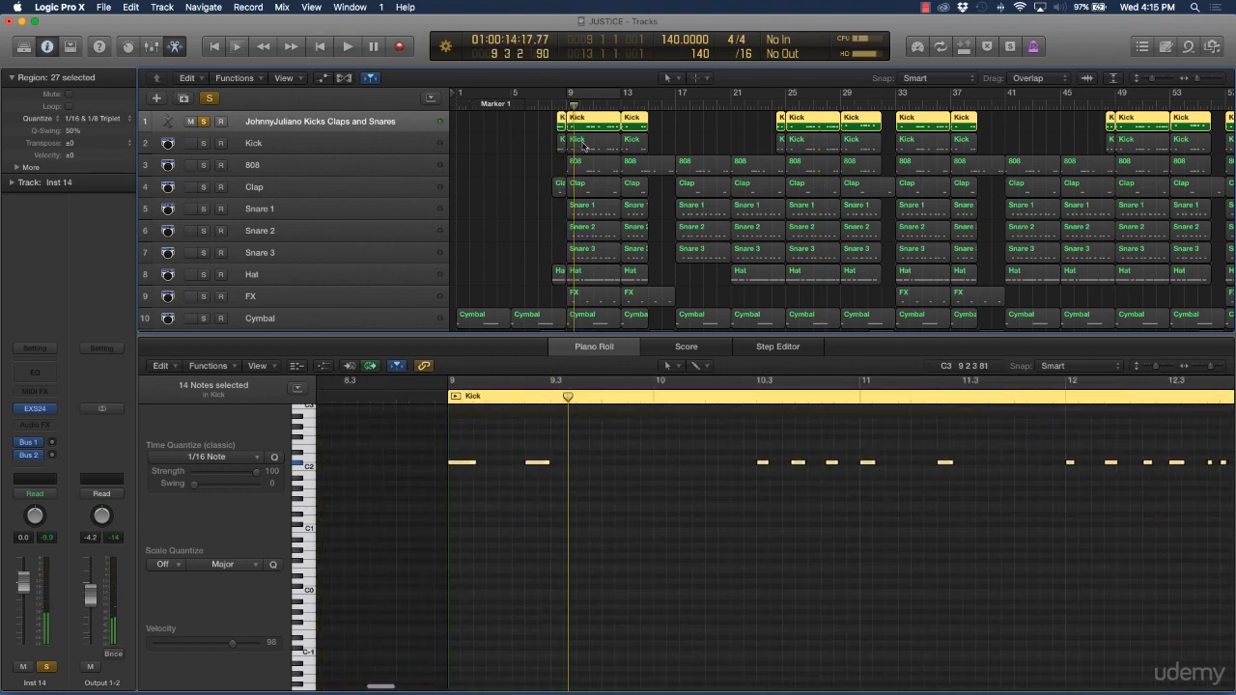
Duplicate the Kicks Claps and Snares track and copy the Kick region at bar 9 onto the duplicate
click(555, 126)
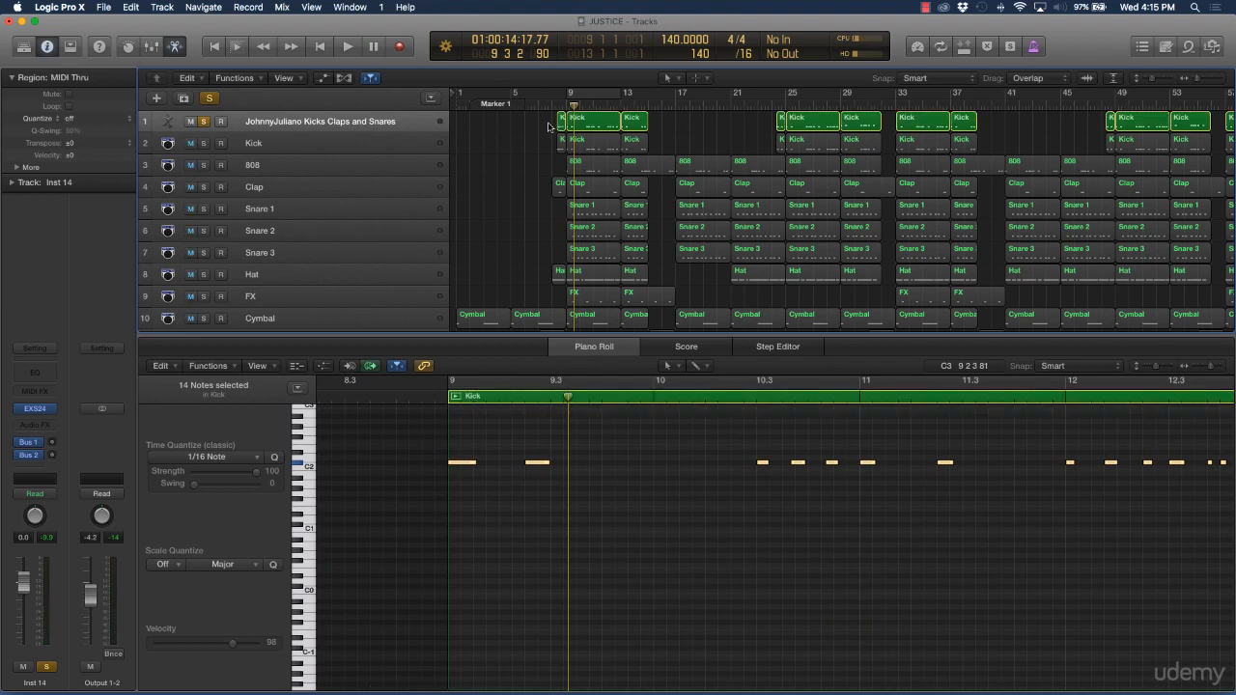
click(350, 124)
key(super+d)
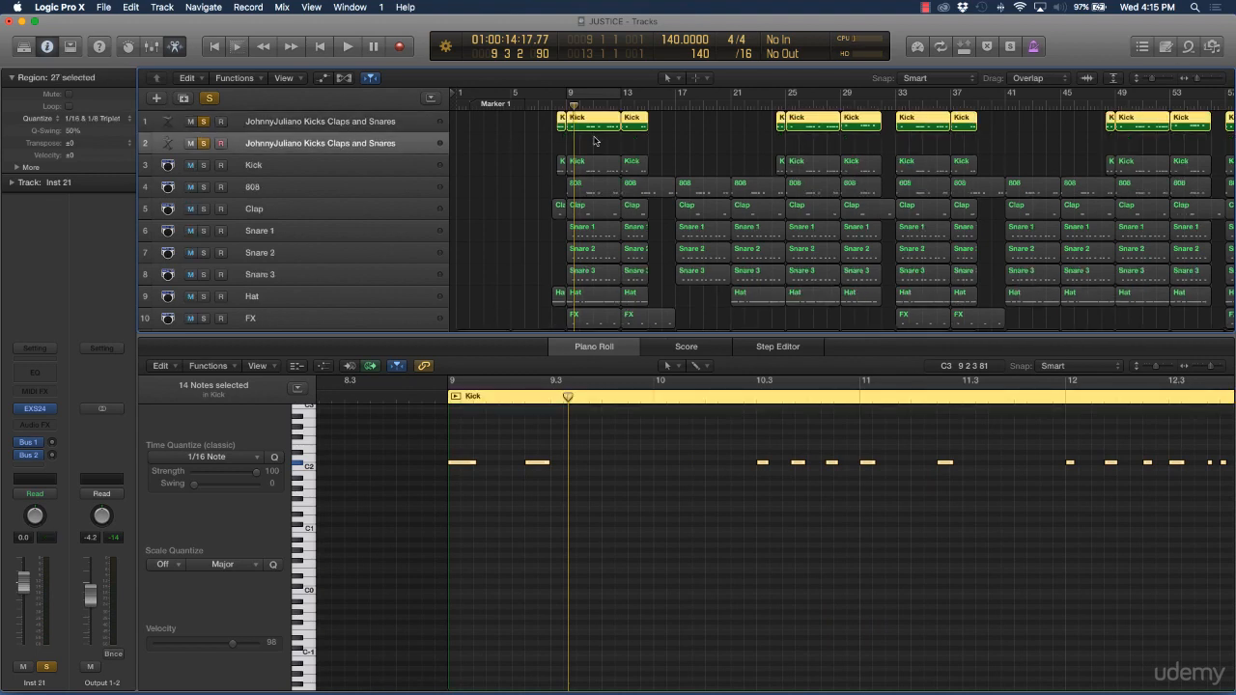
click(594, 140)
mouse_move(592, 132)
mouse_down()
mouse_move(579, 190)
mouse_move(592, 143)
mouse_up()
scroll(1189, 138, right, 10)
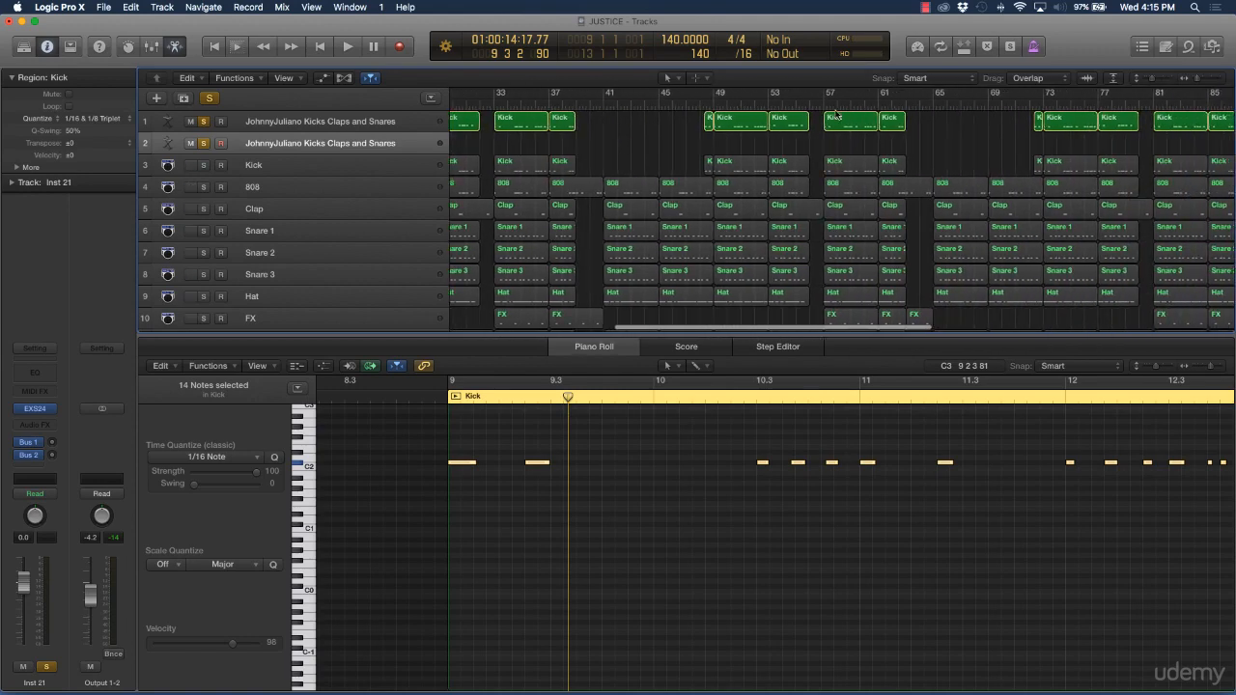
scroll(1140, 143, left, 10)
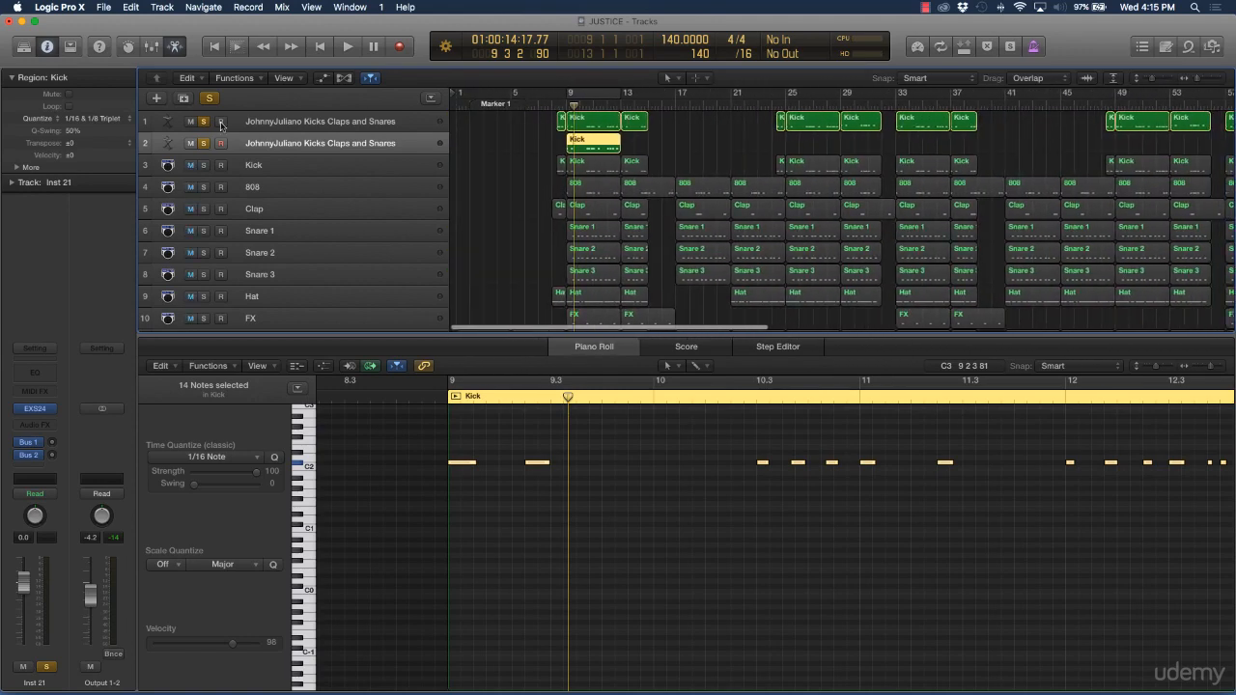
Unsolo and mute the first Kicks Claps and Snares track and play the duplicate in the bars 9 to 13 cycle range
click(204, 122)
click(191, 121)
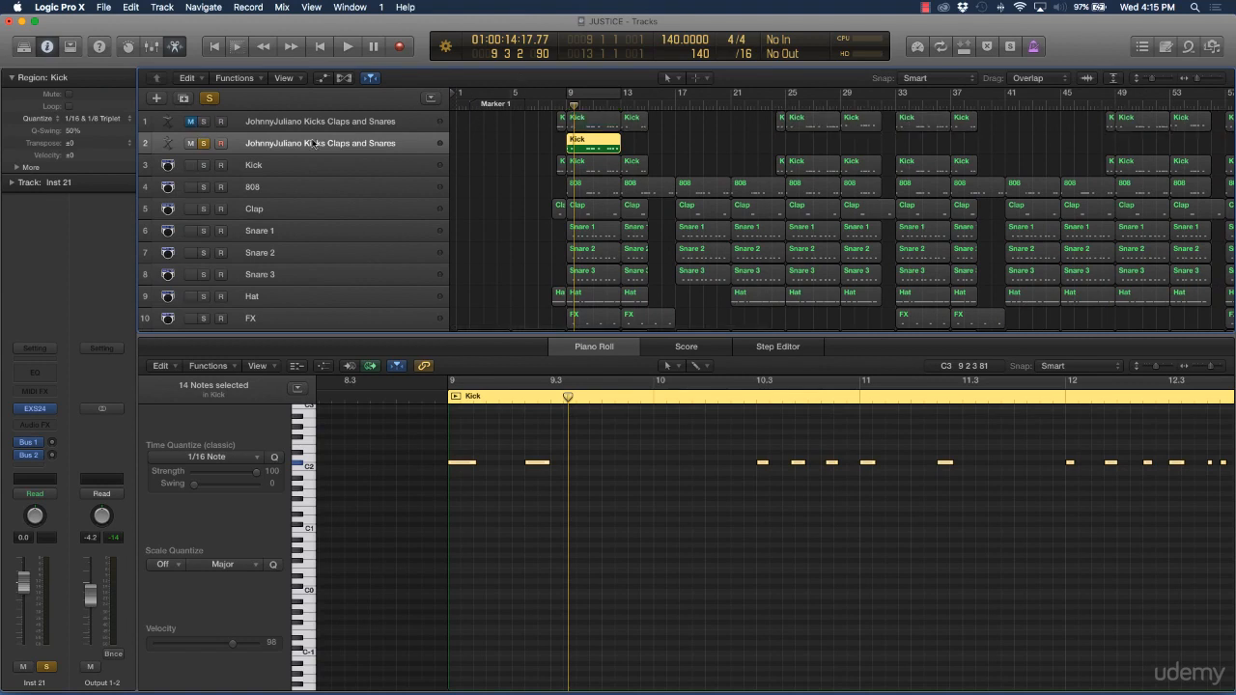
key(space)
click(600, 94)
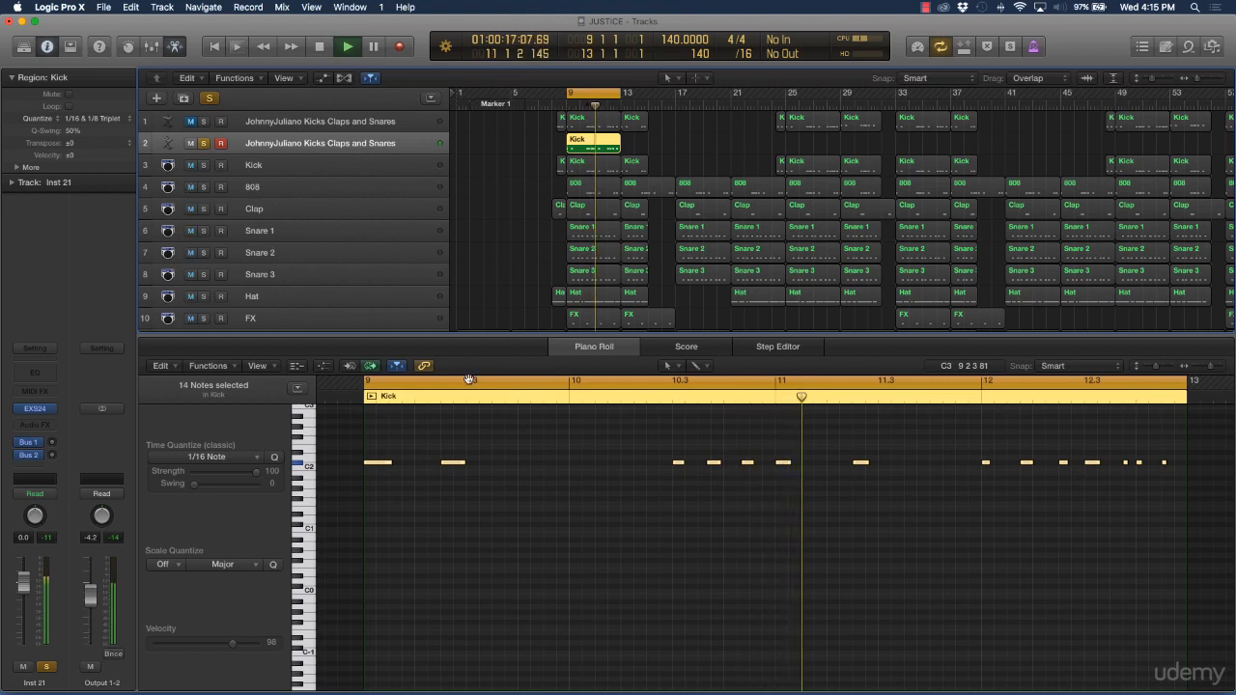
Layer the C#2 kick notes with a copy at D1 and play both layers together
mouse_move(379, 467)
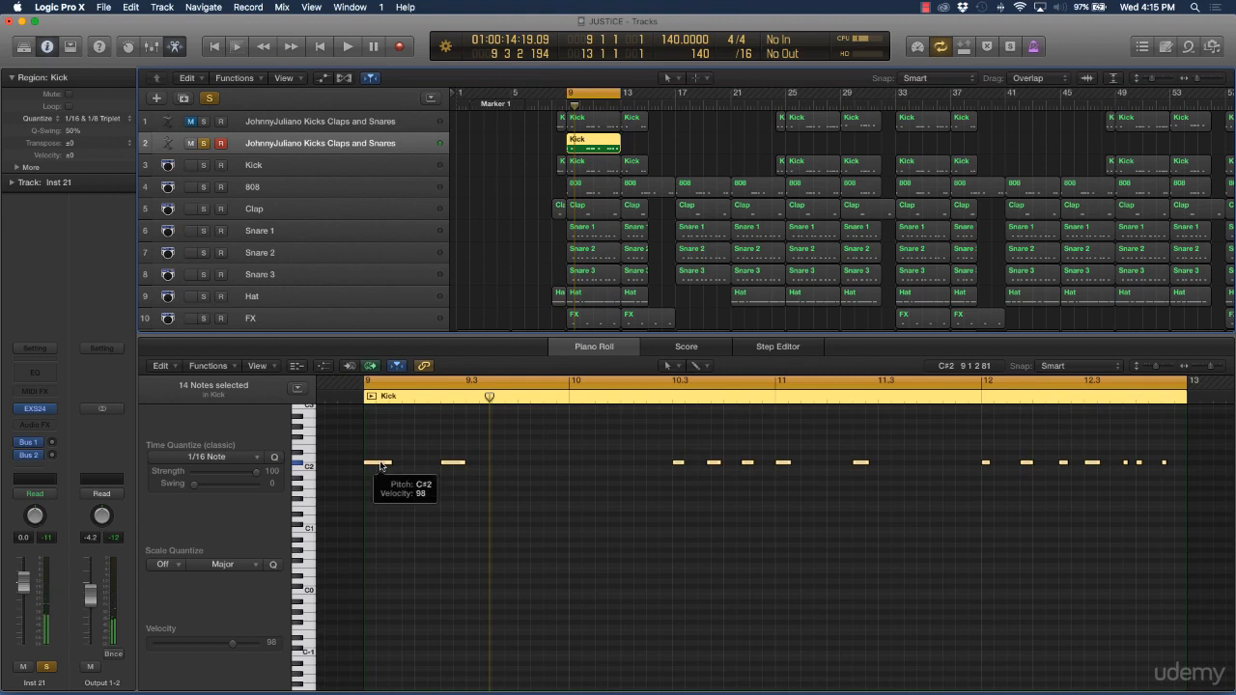
drag(380, 466, 381, 522)
key(space)
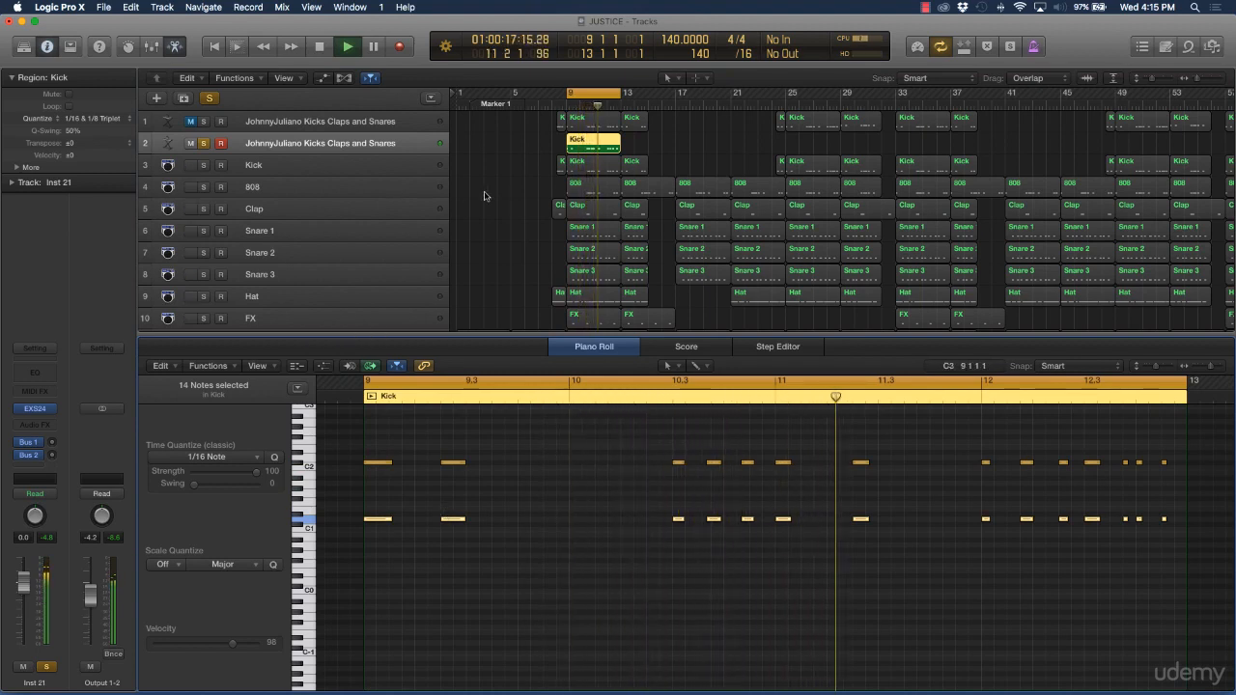
key(space)
Switch the solo to the original Kick track and play it for comparison with the layered kick
click(204, 145)
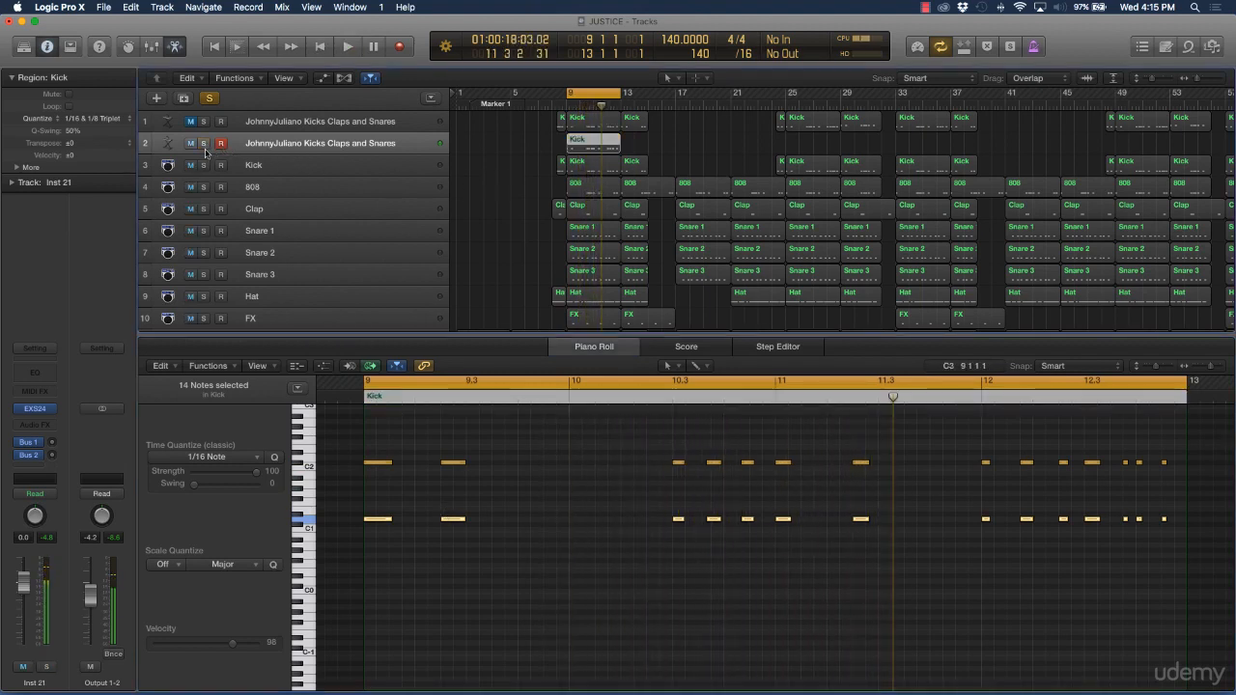
click(204, 165)
key(space)
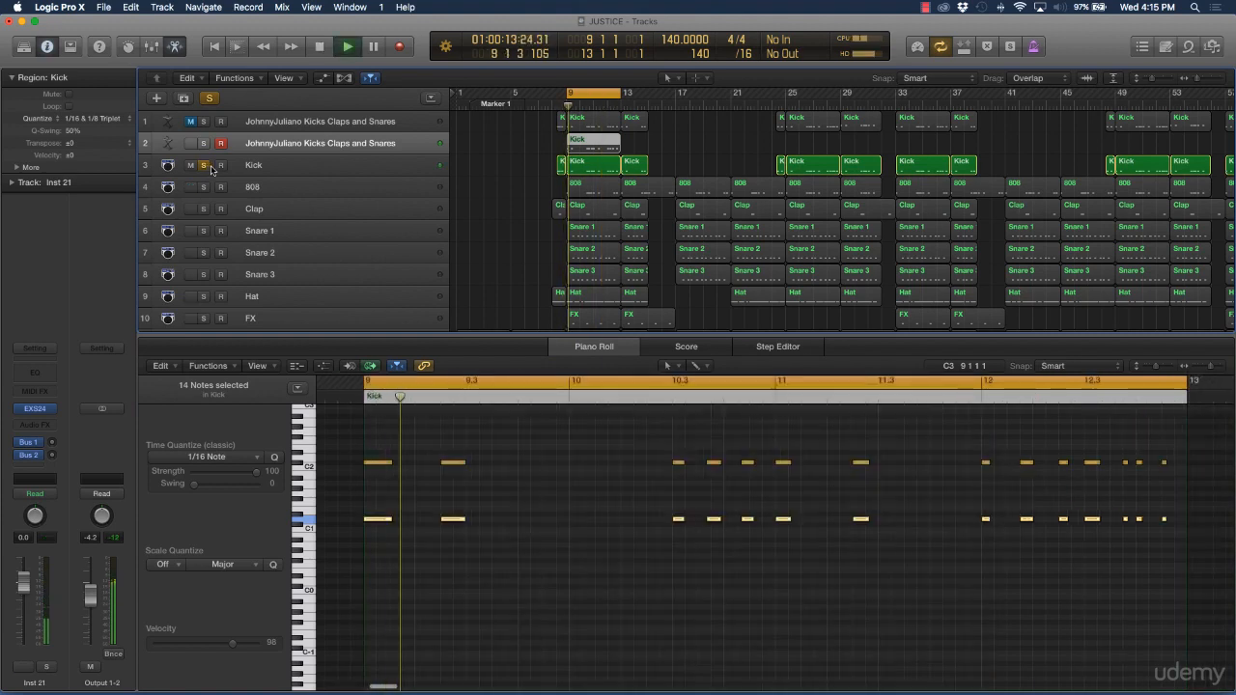
click(468, 483)
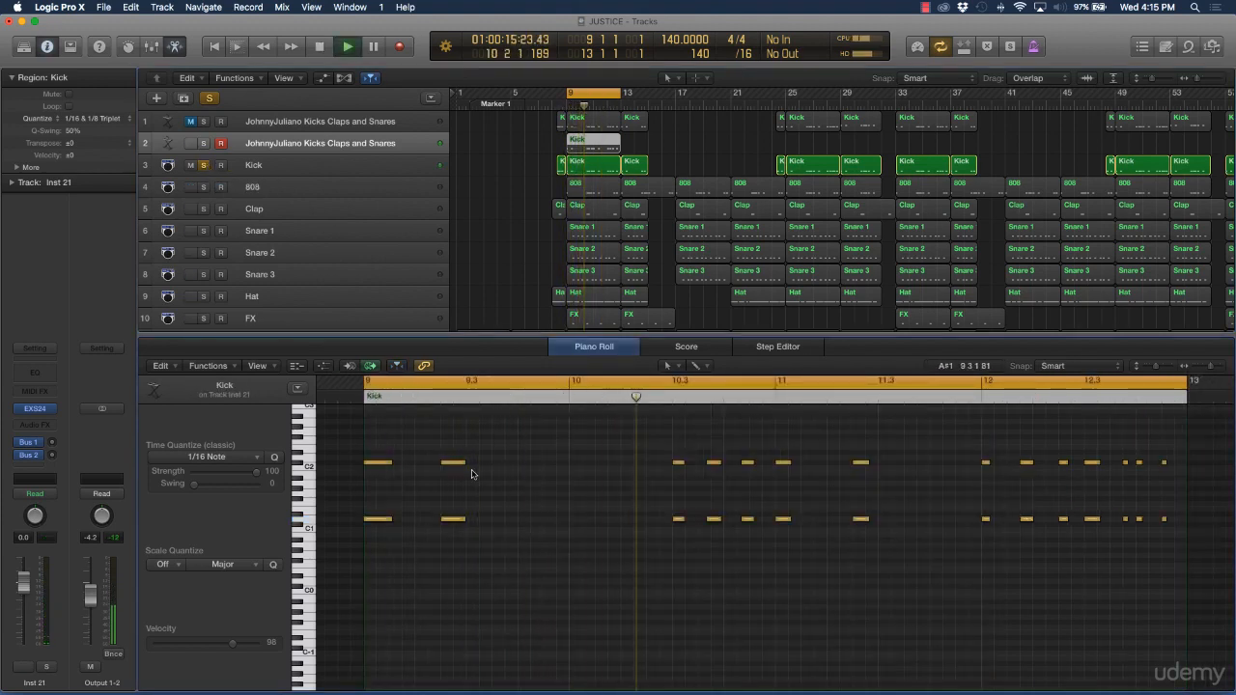
click(238, 146)
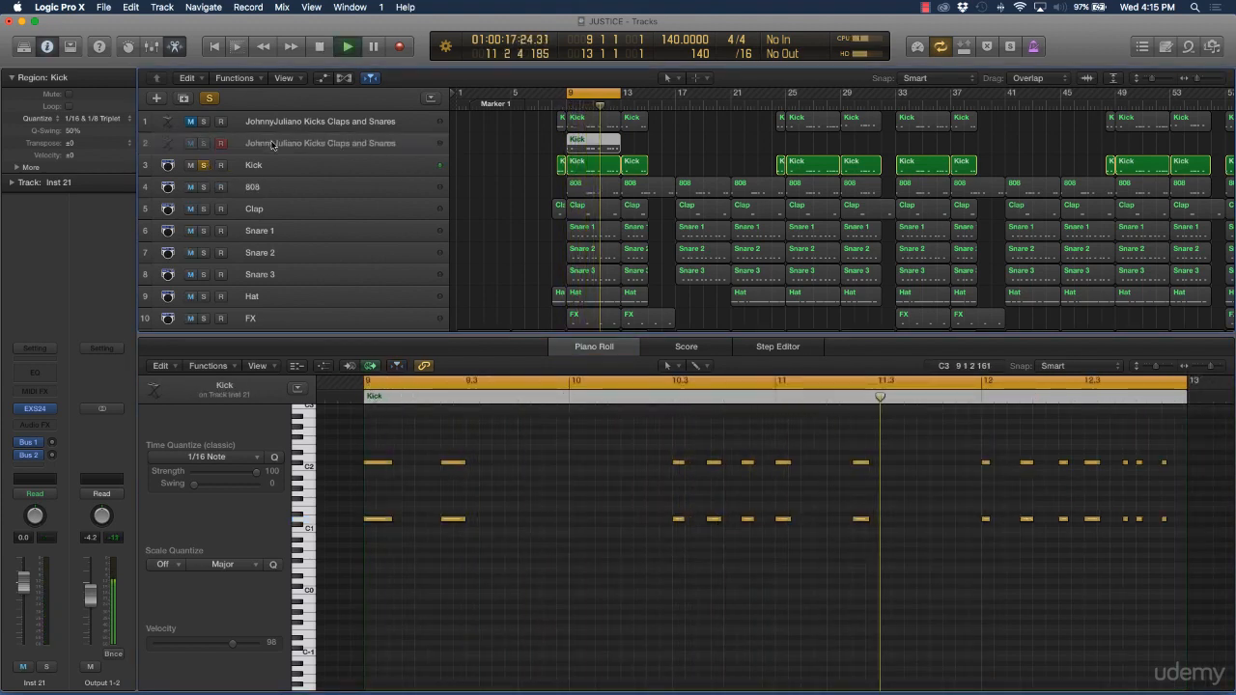
key(space)
Switch the solo back to the duplicated Kicks Claps and Snares track and play its layered kick
click(204, 166)
click(204, 144)
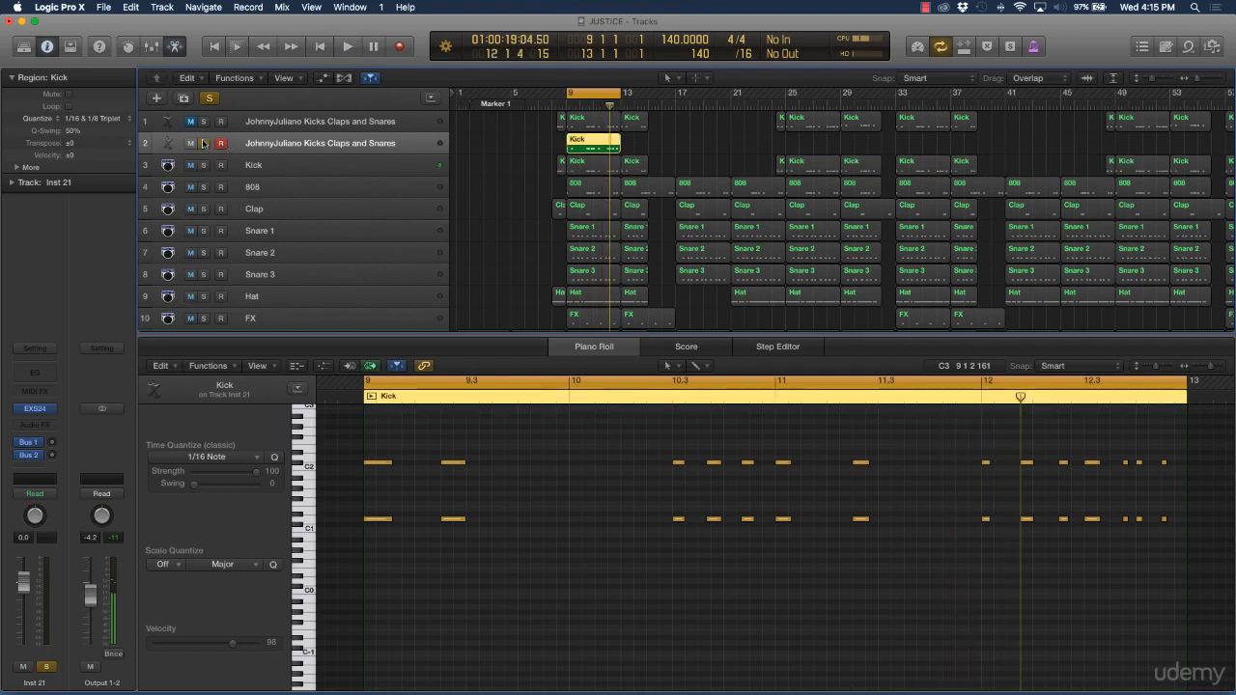
key(space)
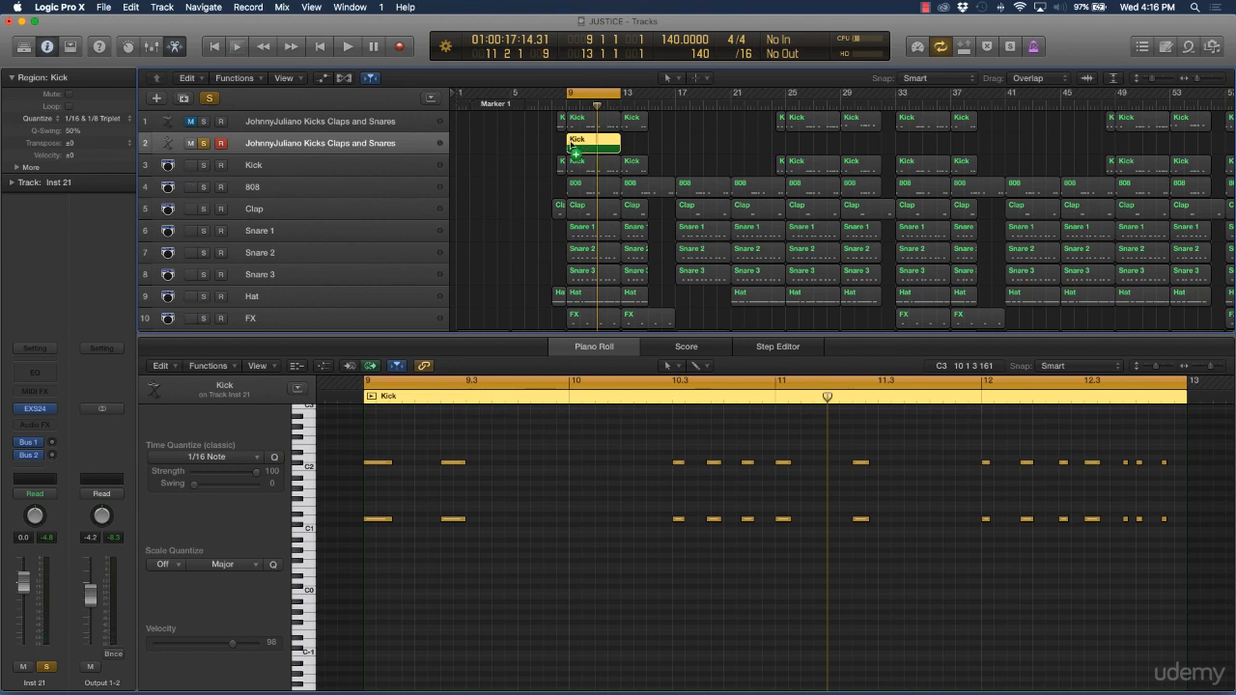
Copy the layered Kick region to bar 5 and repeat the bar 9 region back to back up to bar 137
drag(571, 145, 537, 145)
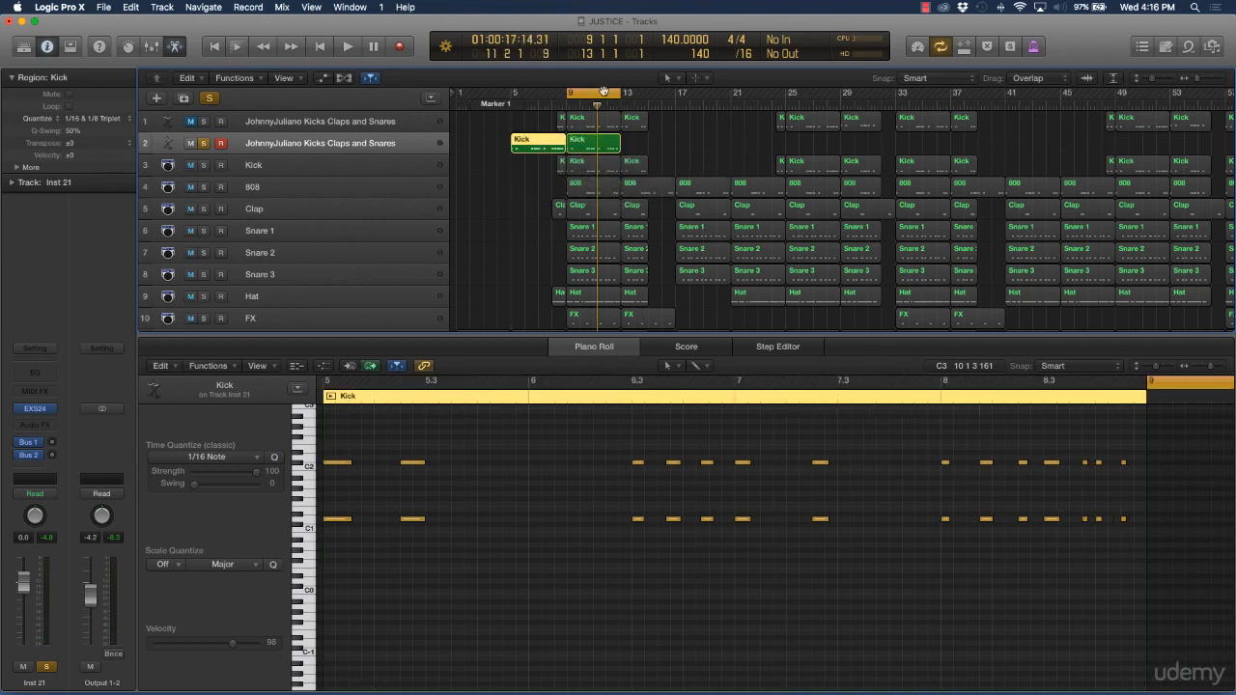
drag(596, 106, 619, 104)
click(595, 147)
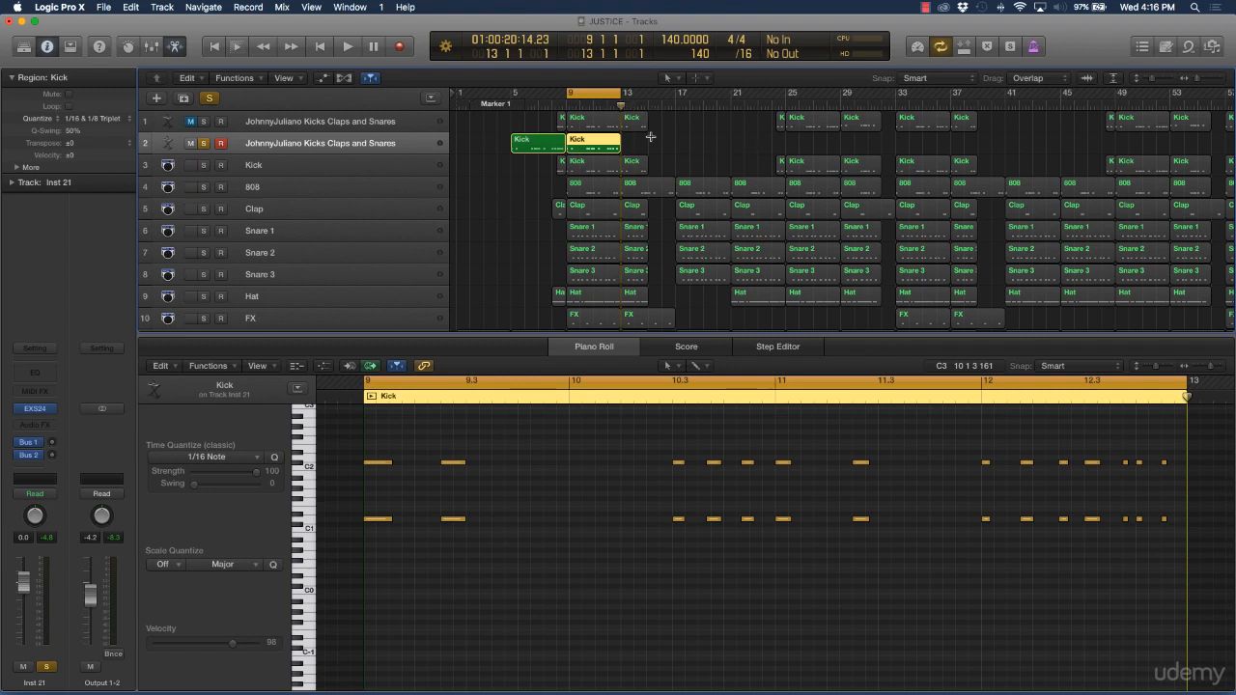
key(super+r)
key(super+r)
key(super+r)
key(super+r)
key(super+r)
key(super+r)
key(super+r)
key(super+r)
key(super+r)
key(super+r)
key(super+r)
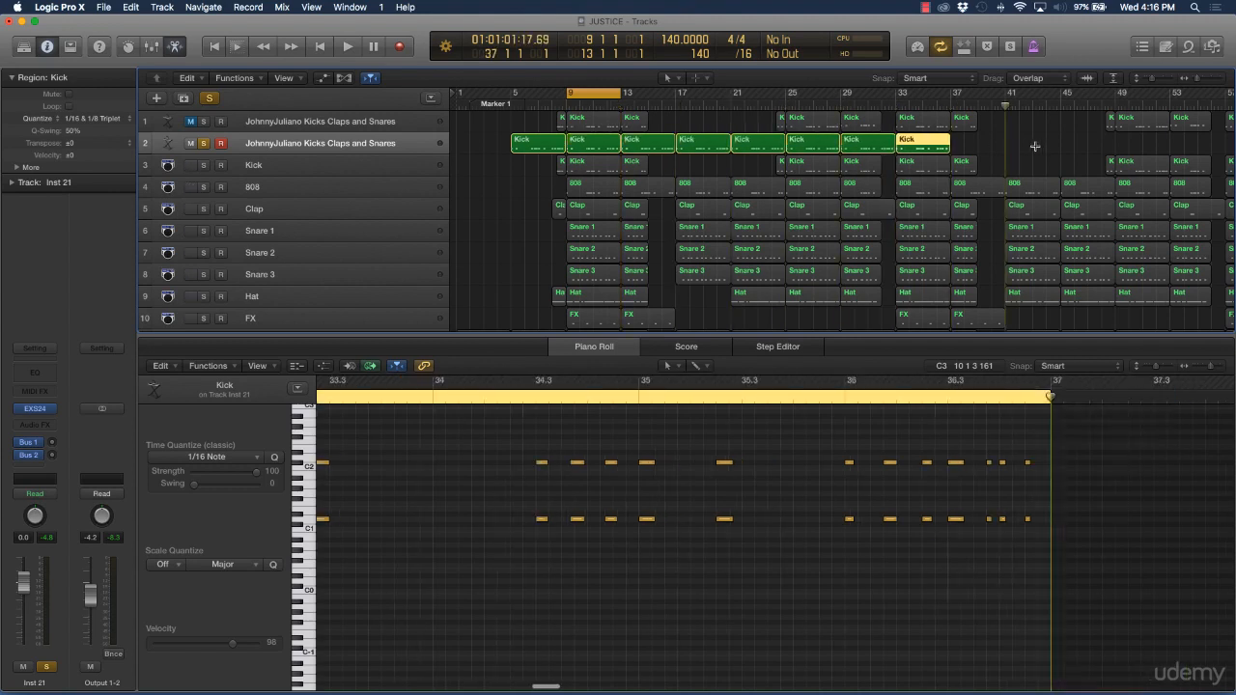
key(super+r)
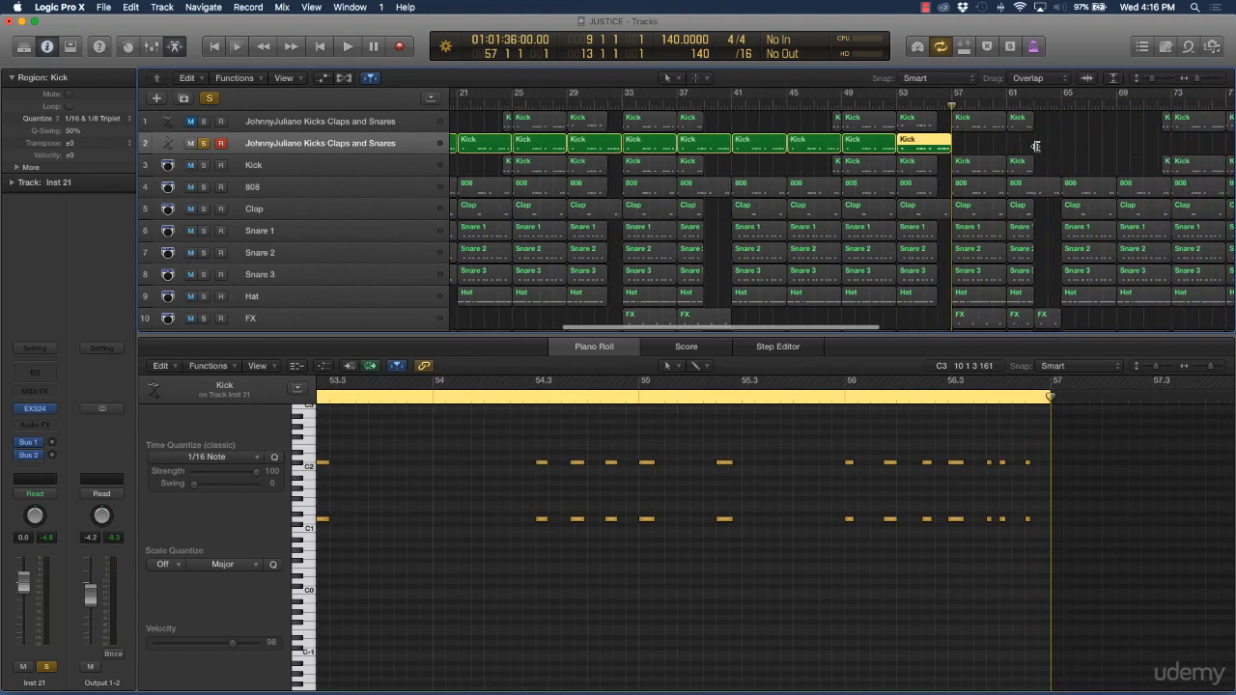
key(super+r)
key(super+r)
key(super+r)
key(super+r)
key(super+r)
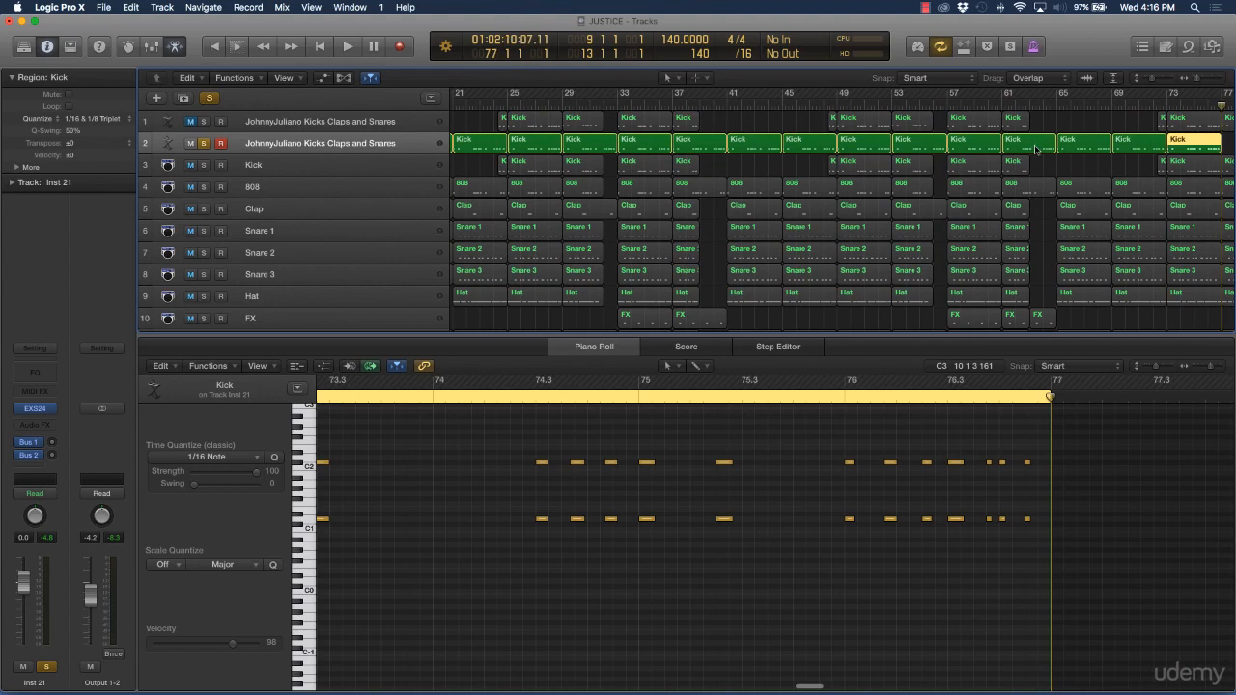
key(super+r)
key(super+r)
key(super+r)
key(super+r)
key(super+r)
key(super+r)
key(super+r)
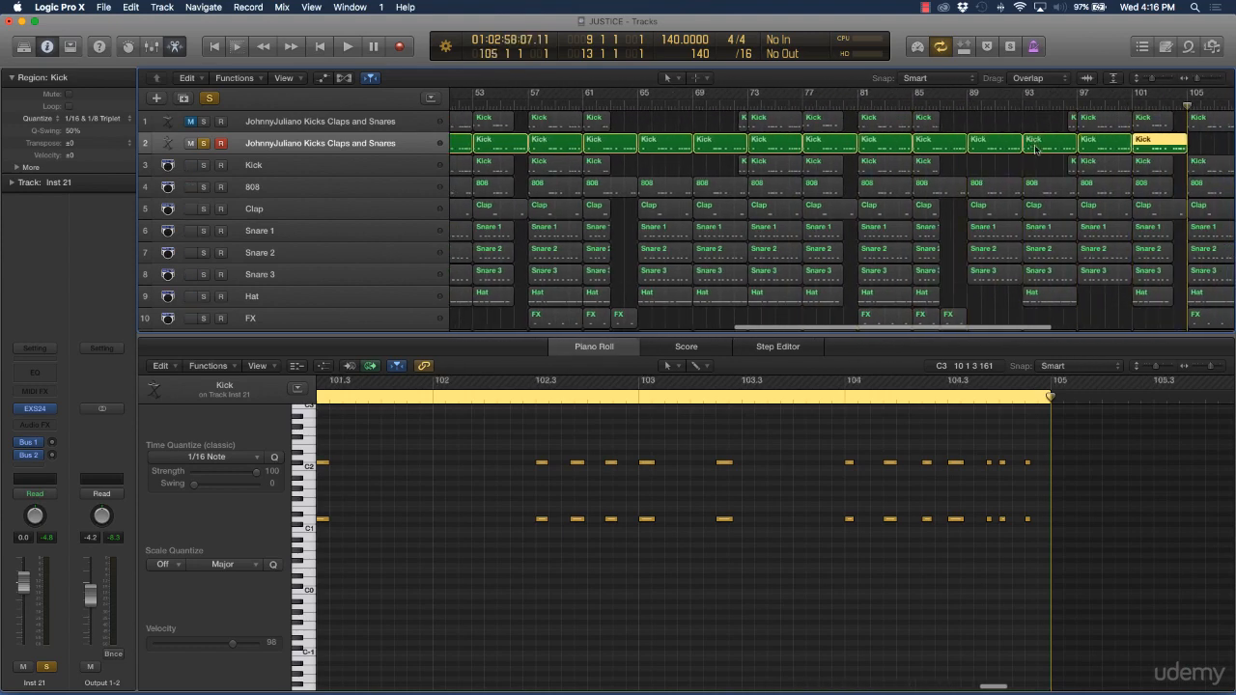
key(super+r)
key(super+r)
key(super+r)
key(super+r)
key(super+r)
key(super+r)
key(super+r)
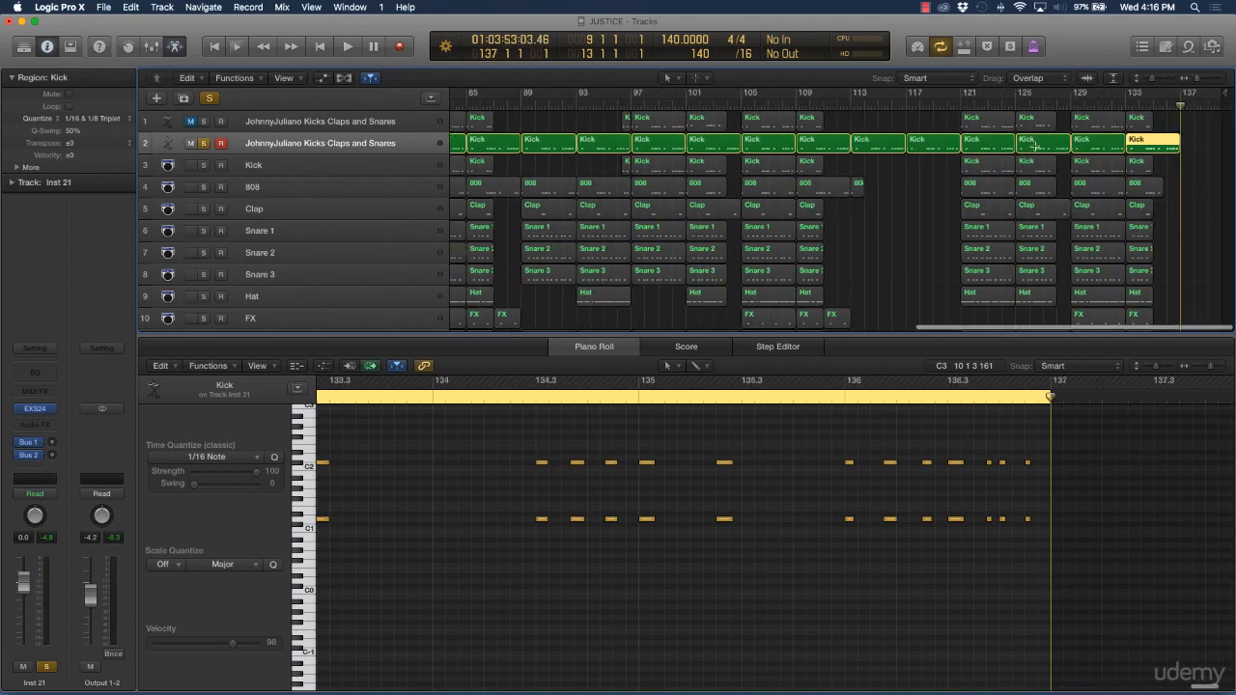
Split the last layered Kick region at bar 135 and delete the part after the split
drag(1162, 105, 1153, 113)
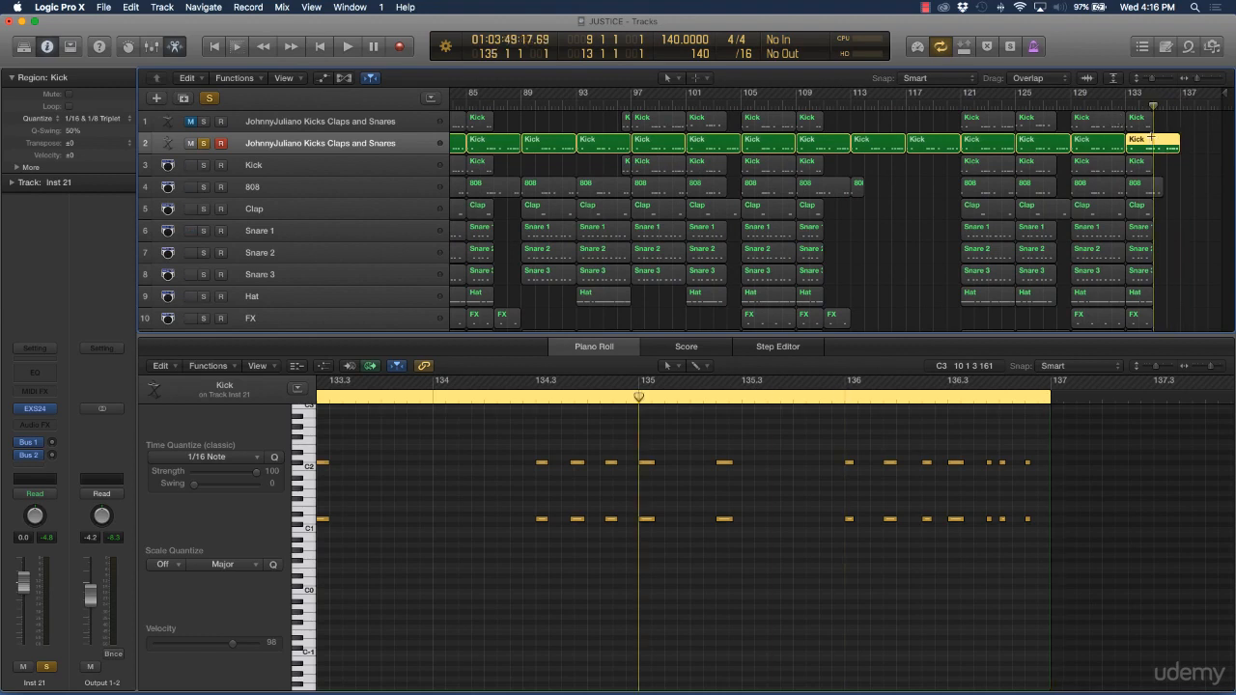
key(super+t)
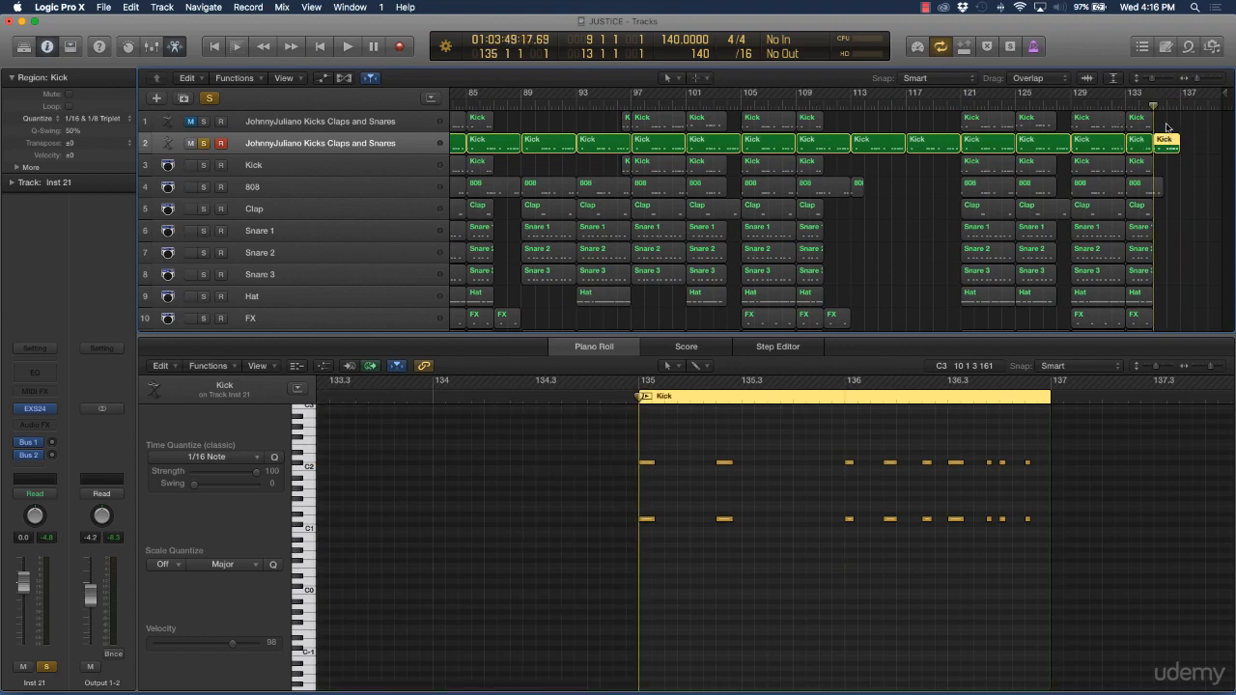
key(Delete)
key(super+z)
key(Delete)
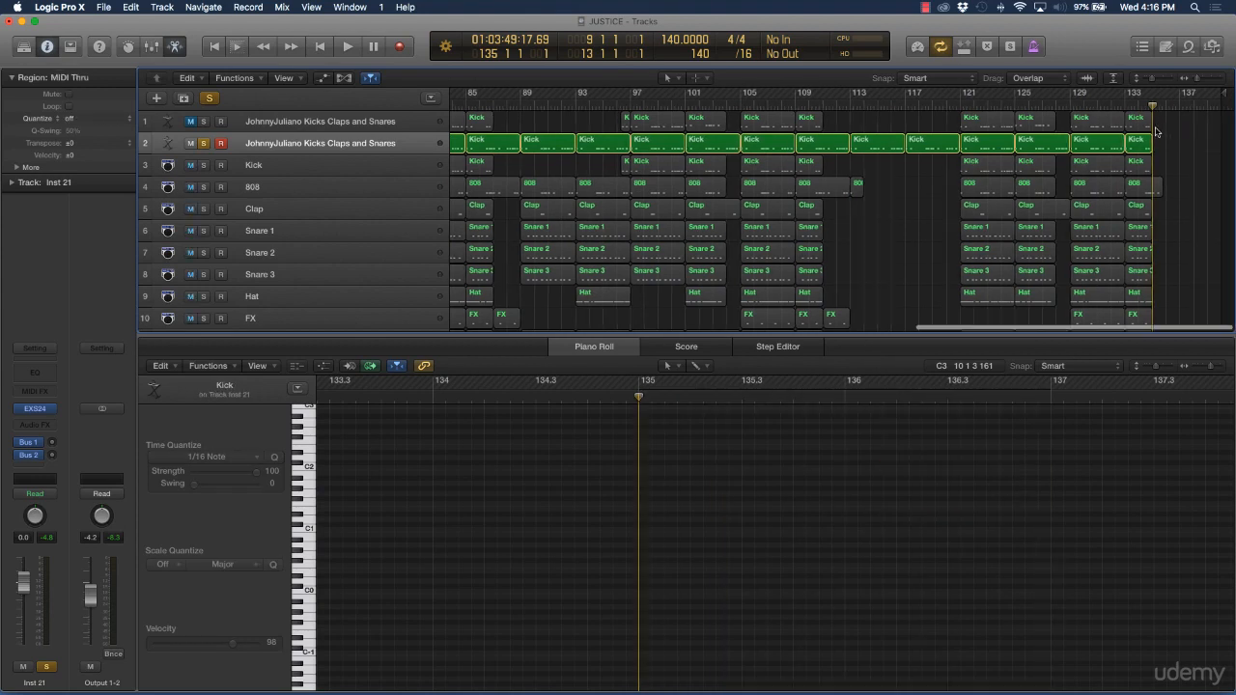
Split the layered Kick region starting at bar 125 at bar 128 and delete its last bar
click(1057, 105)
click(1052, 145)
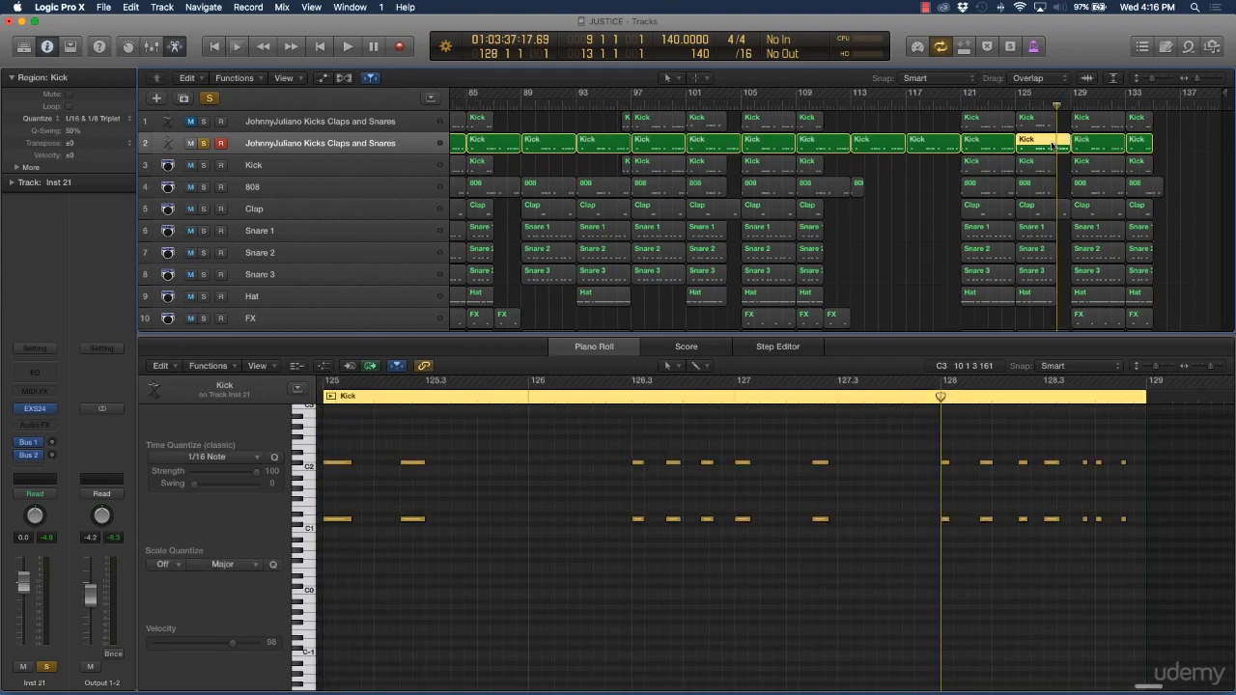
key(super+t)
key(Delete)
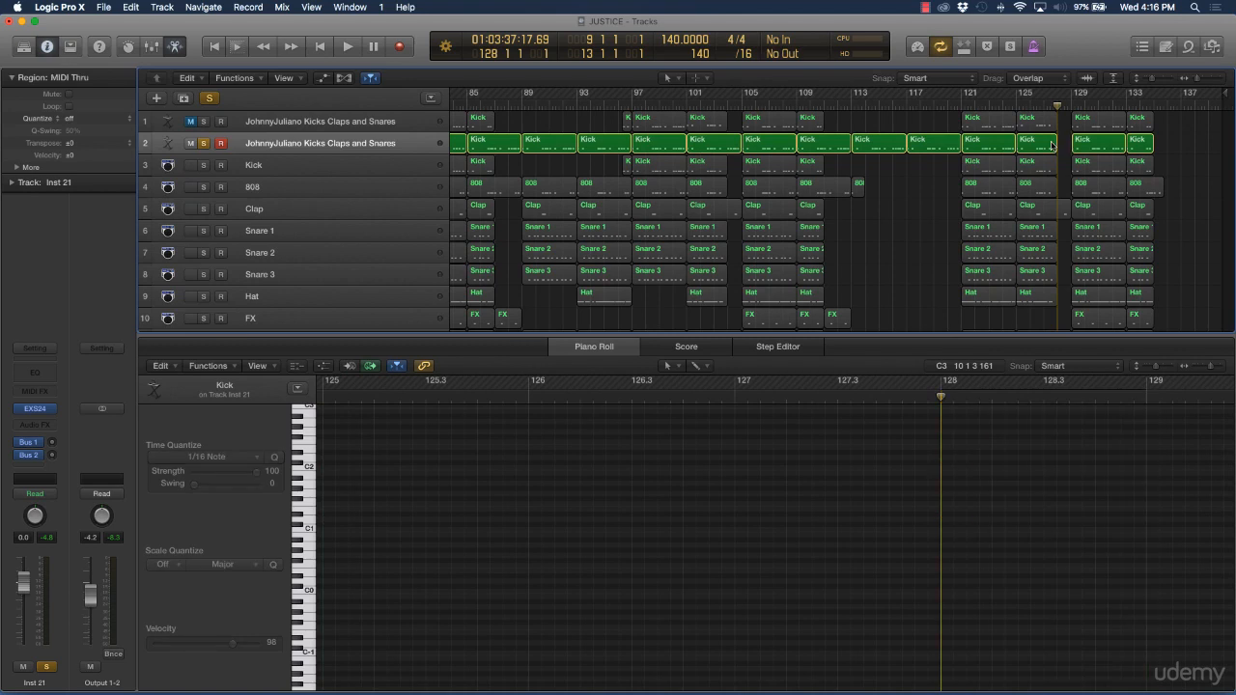
Delete the layered Kick regions from bar 113 to 121, and split the bar 109 region at bar 111, removing the part after the split
drag(876, 118, 932, 142)
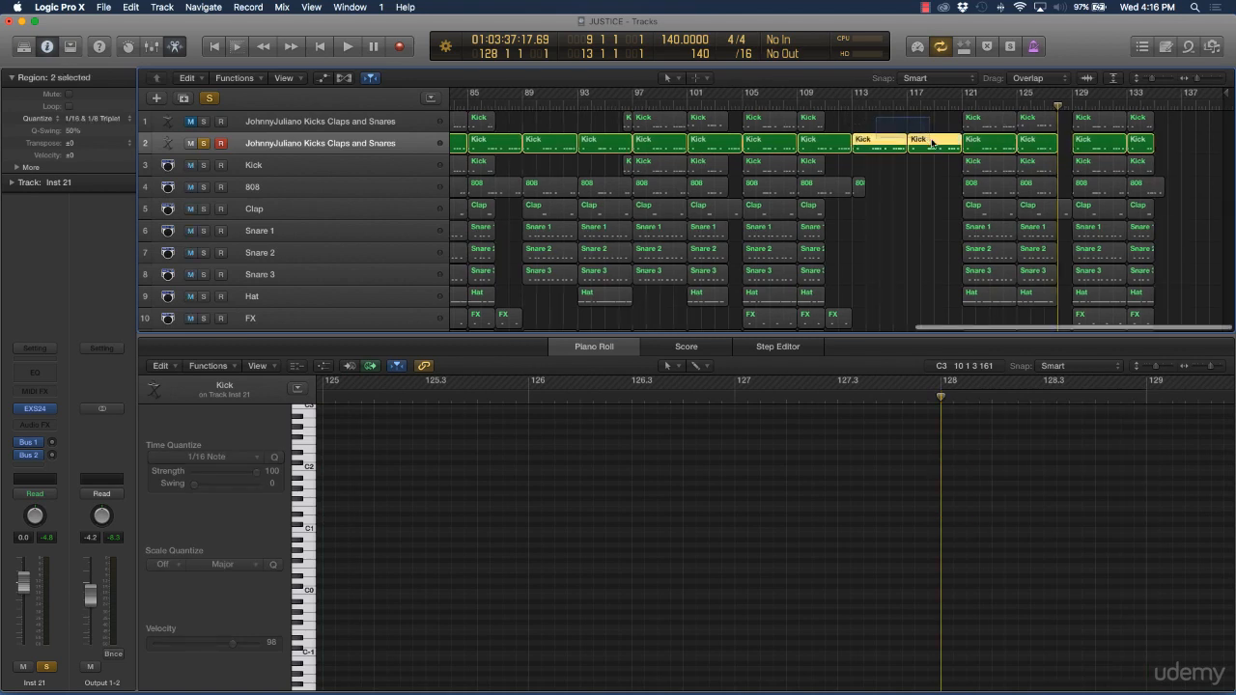
key(Delete)
click(827, 105)
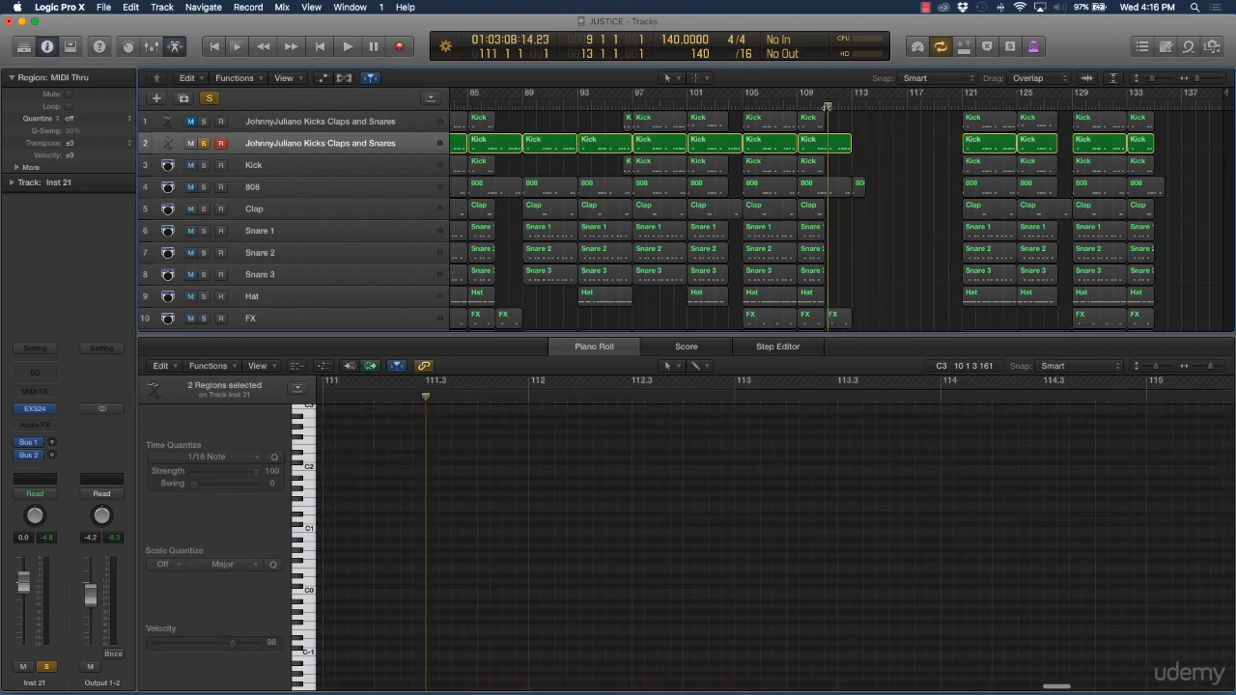
key(super+v)
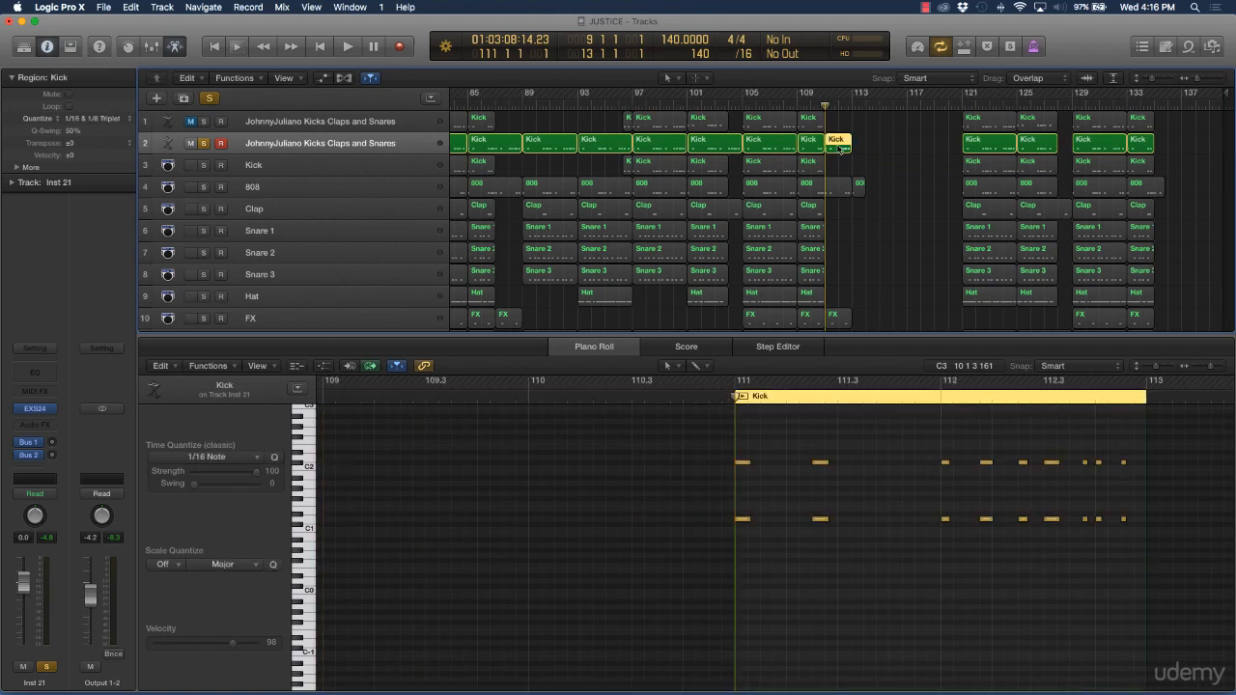
key(Delete)
Split the layered Kick region starting at bar 101 at bar 104 and delete its last bar
click(728, 105)
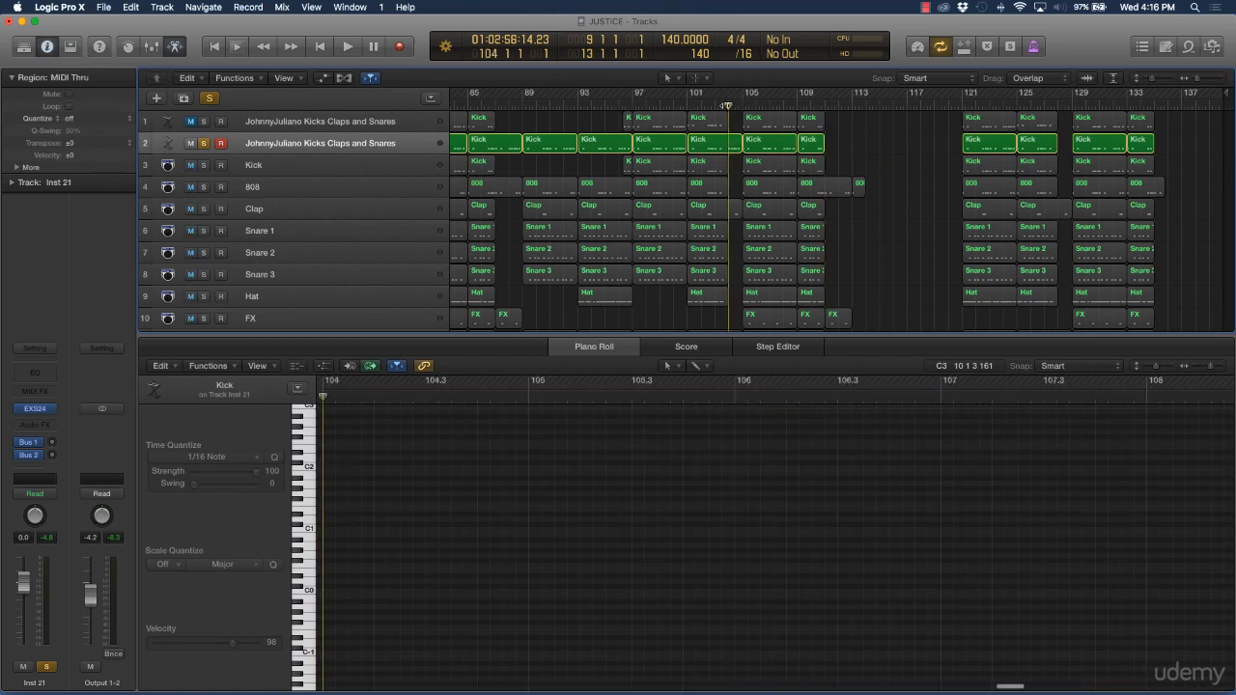
click(723, 144)
key(super+t)
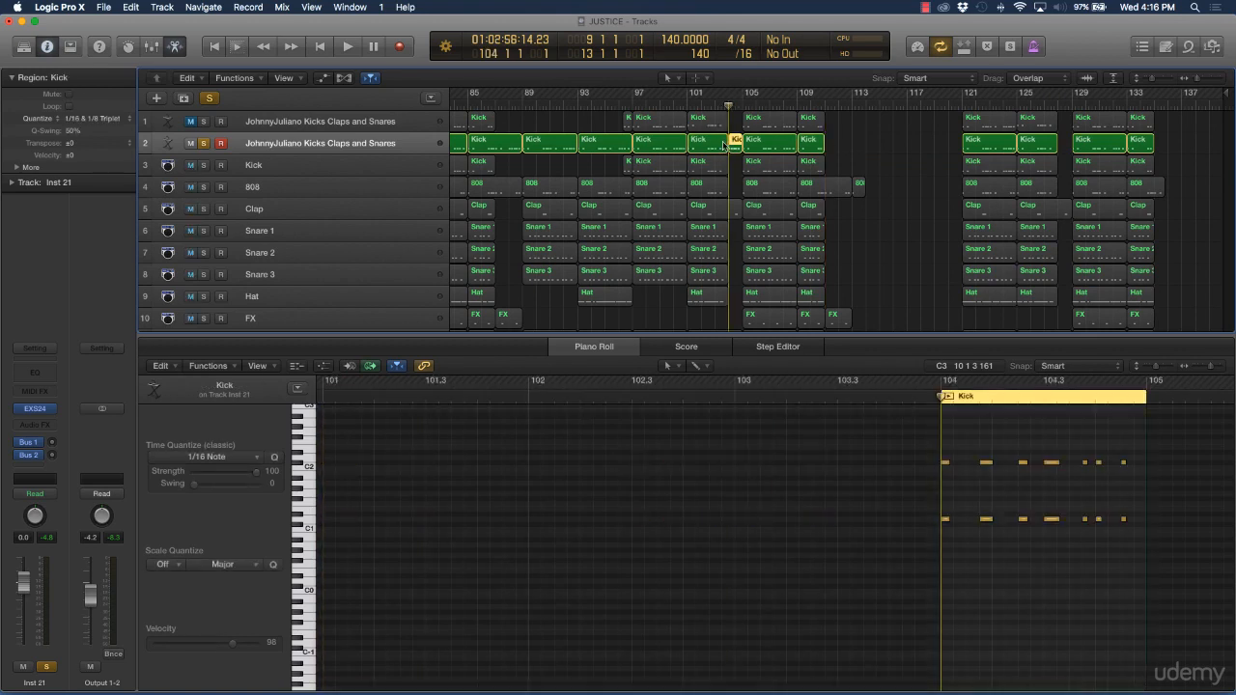
key(Delete)
Split the bar 93 layered Kick region at bar 96 beat 2, keeping crossing notes, and delete everything from bar 89 to the split
click(623, 104)
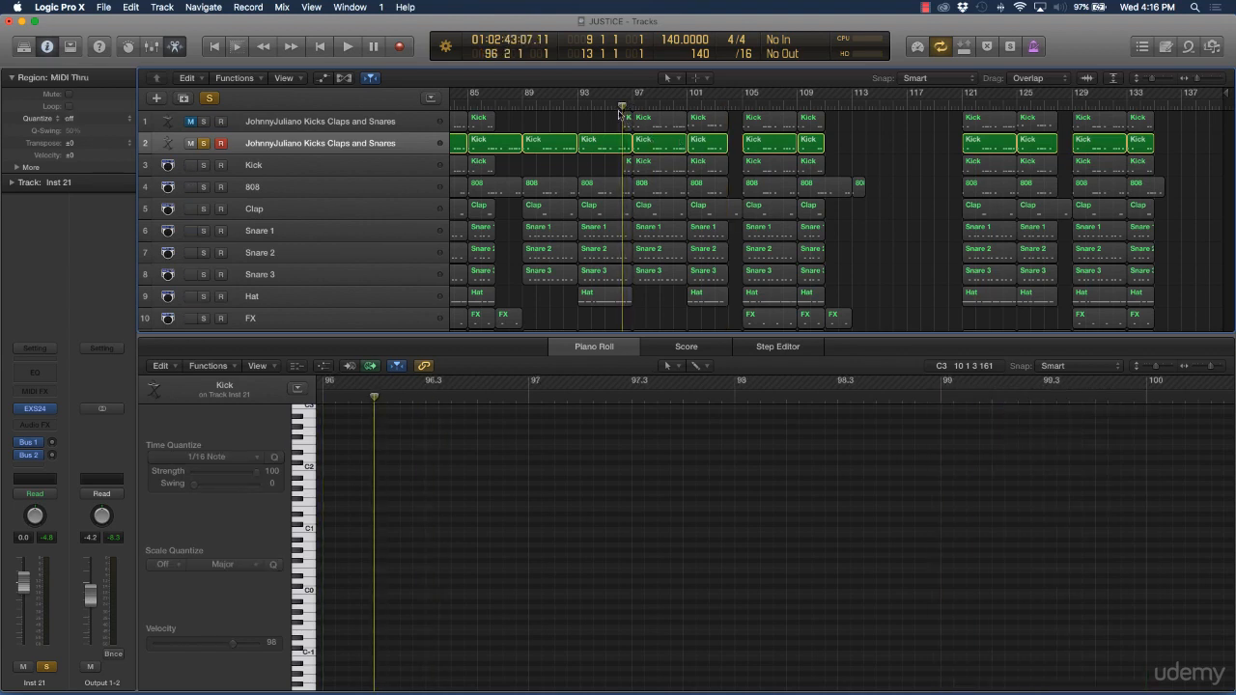
click(605, 145)
key(super+t)
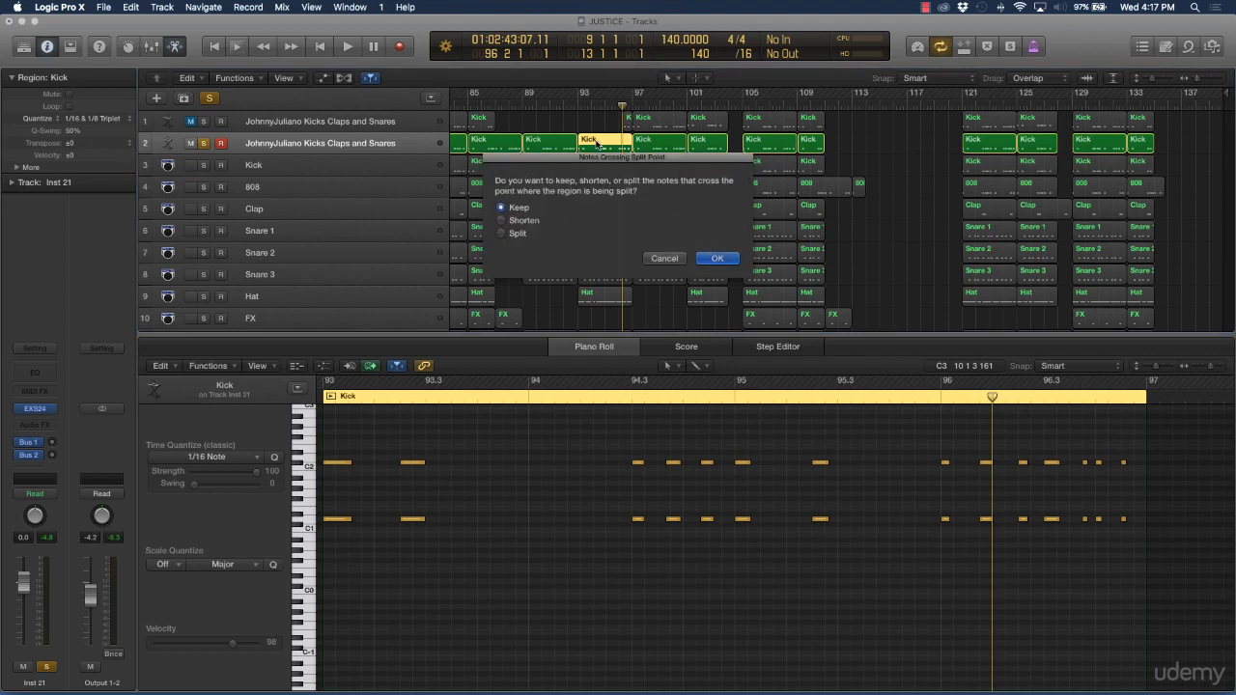
click(717, 258)
click(593, 141)
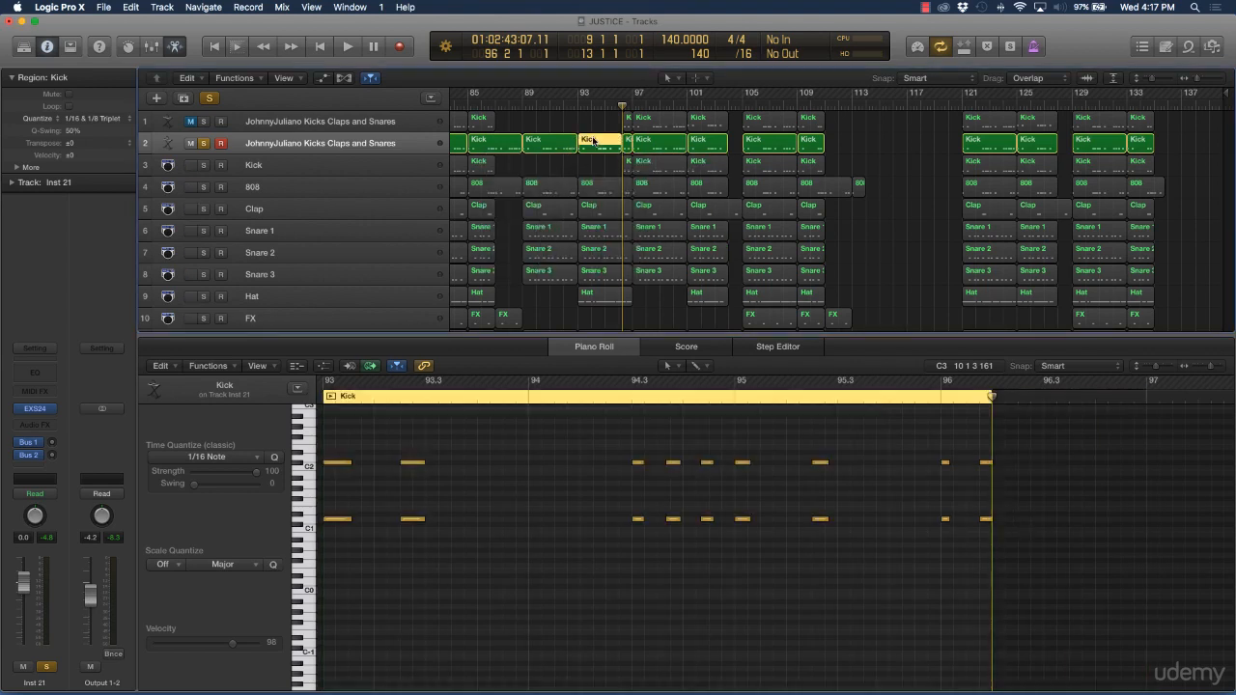
key(Delete)
click(543, 134)
key(Delete)
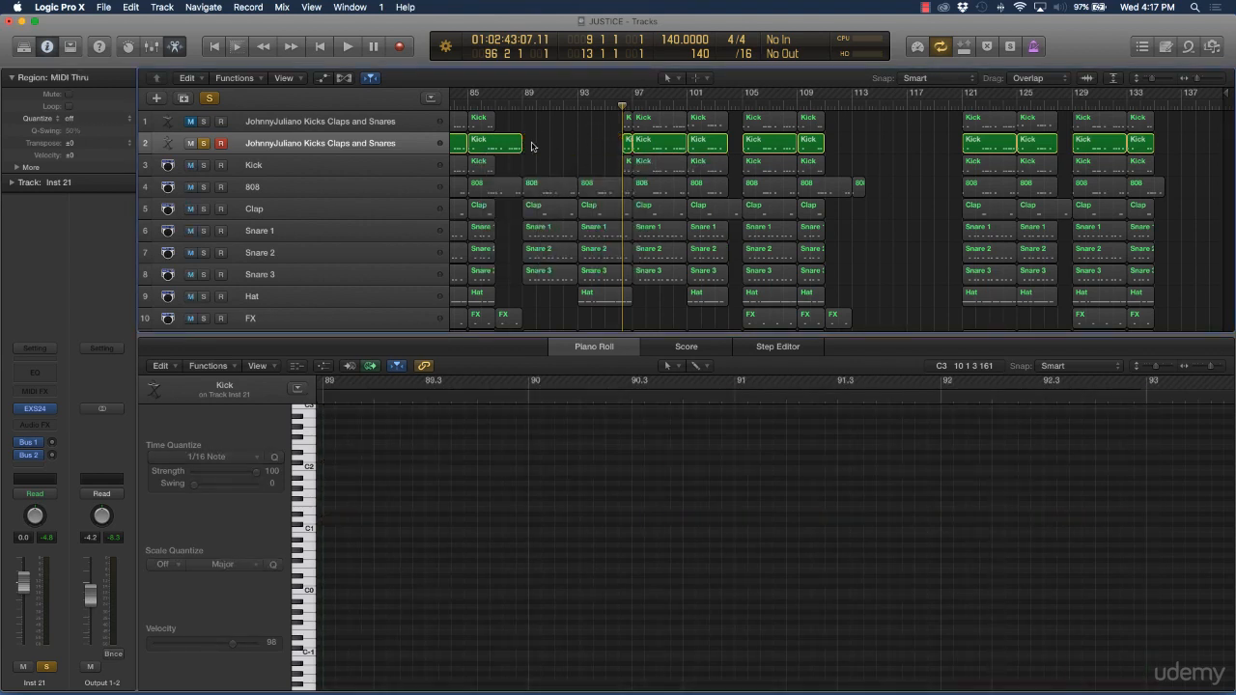
Split the layered Kick region starting at bar 85 at bar 87 and delete the part after the split
click(497, 101)
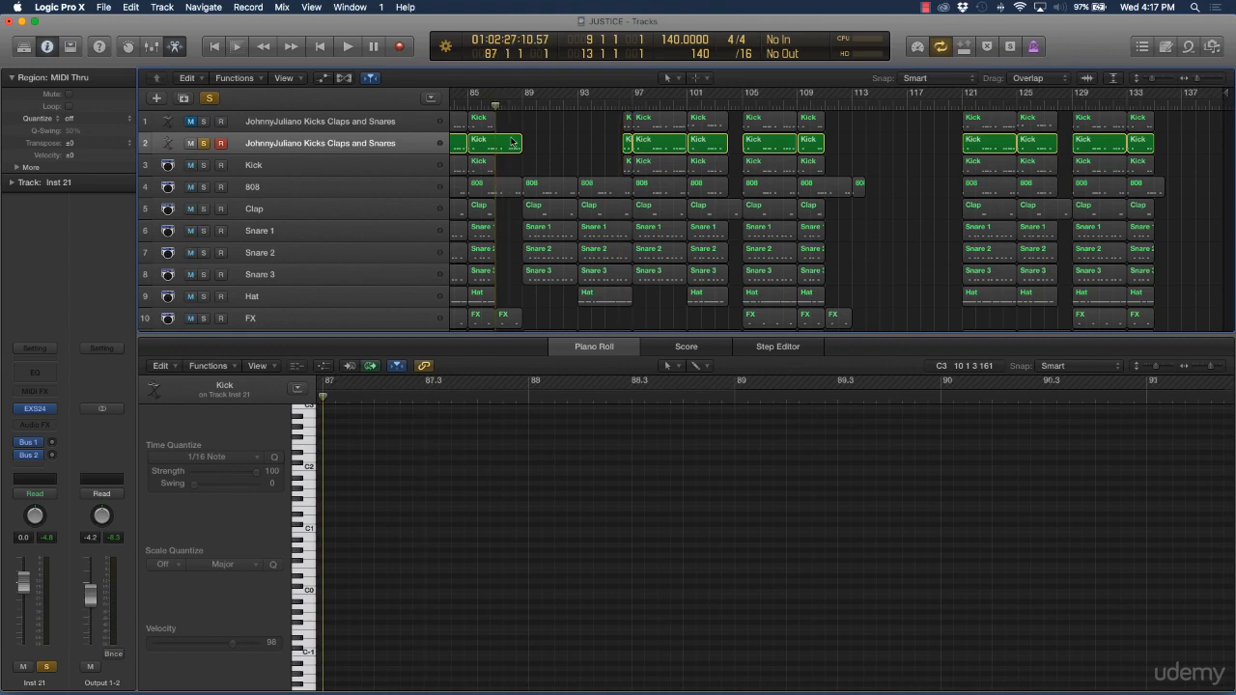
click(511, 142)
key(super+t)
key(Delete)
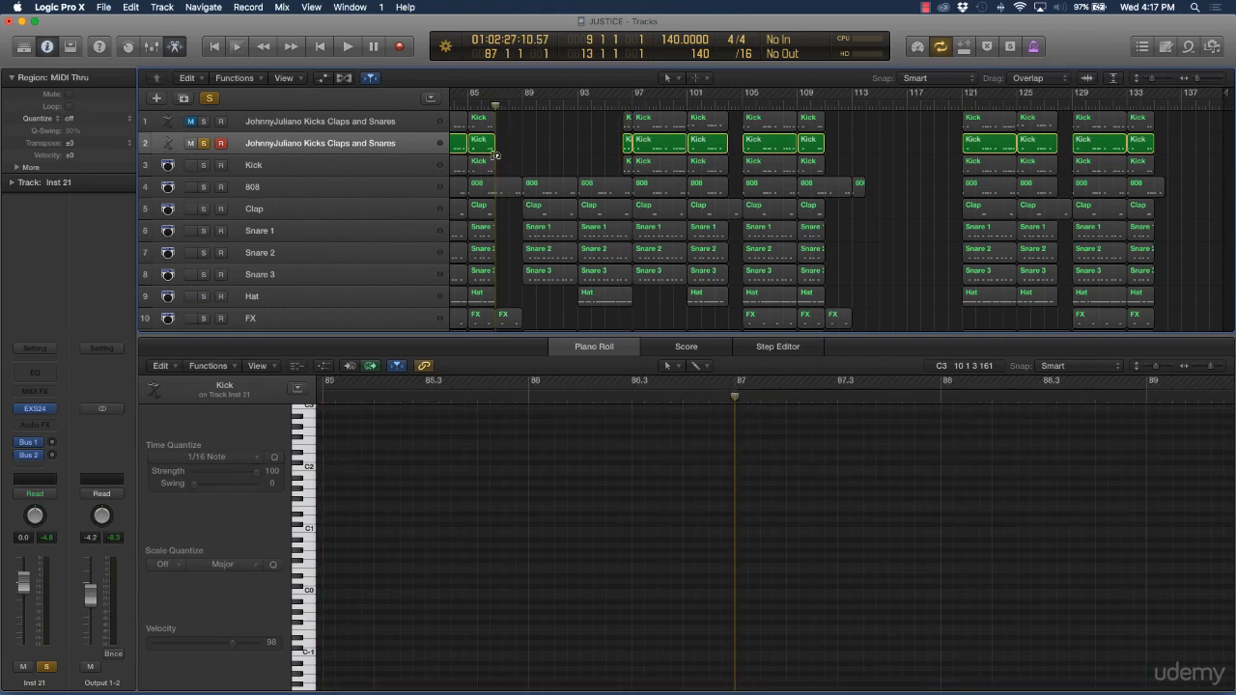
Split the layered Kick region starting at bar 77 at bar 80 and delete its last bar
scroll(501, 157, left, 6)
click(578, 104)
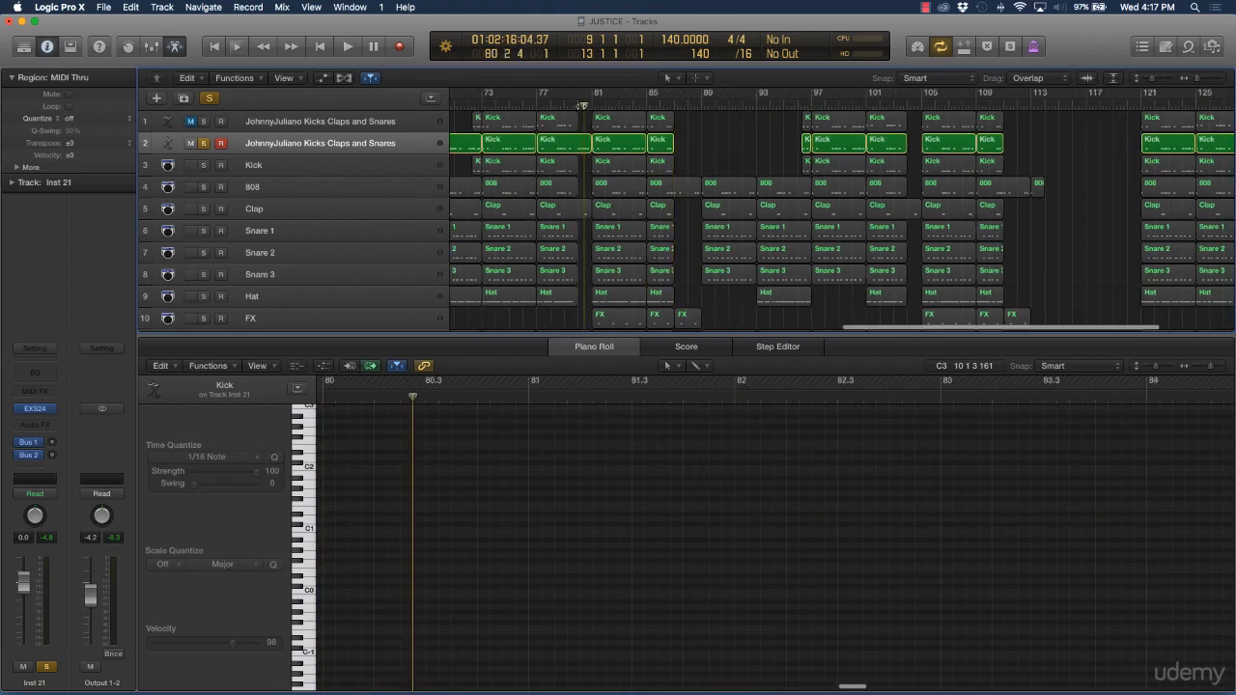
click(576, 149)
key(super+t)
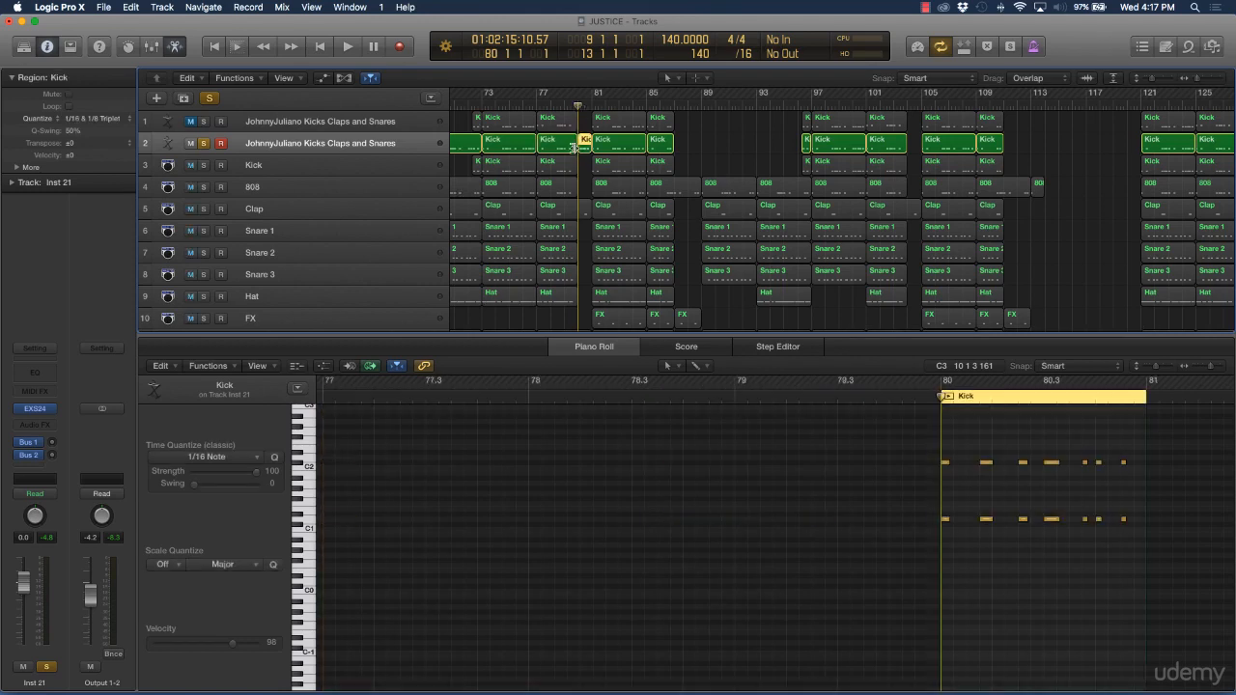
key(Delete)
Split the bar 69 layered Kick region at bar 72 beat 2, keeping crossing notes, and delete everything from bar 65 to the split
scroll(765, 102, left, 8)
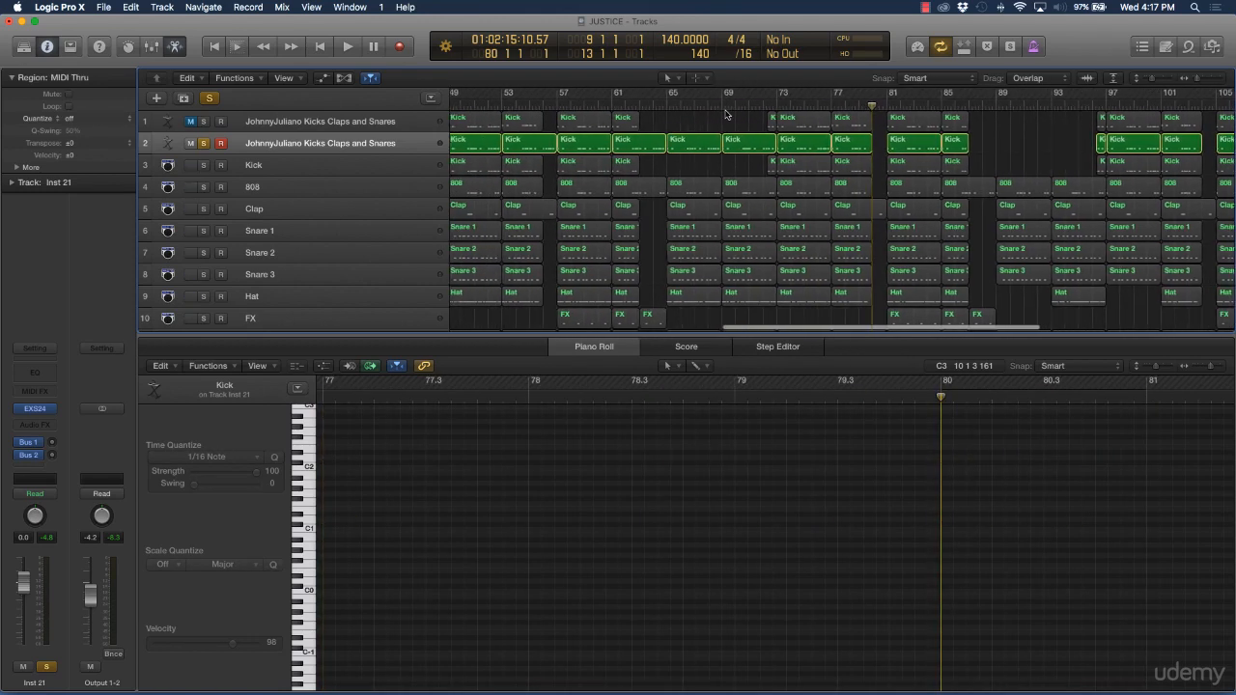
click(768, 103)
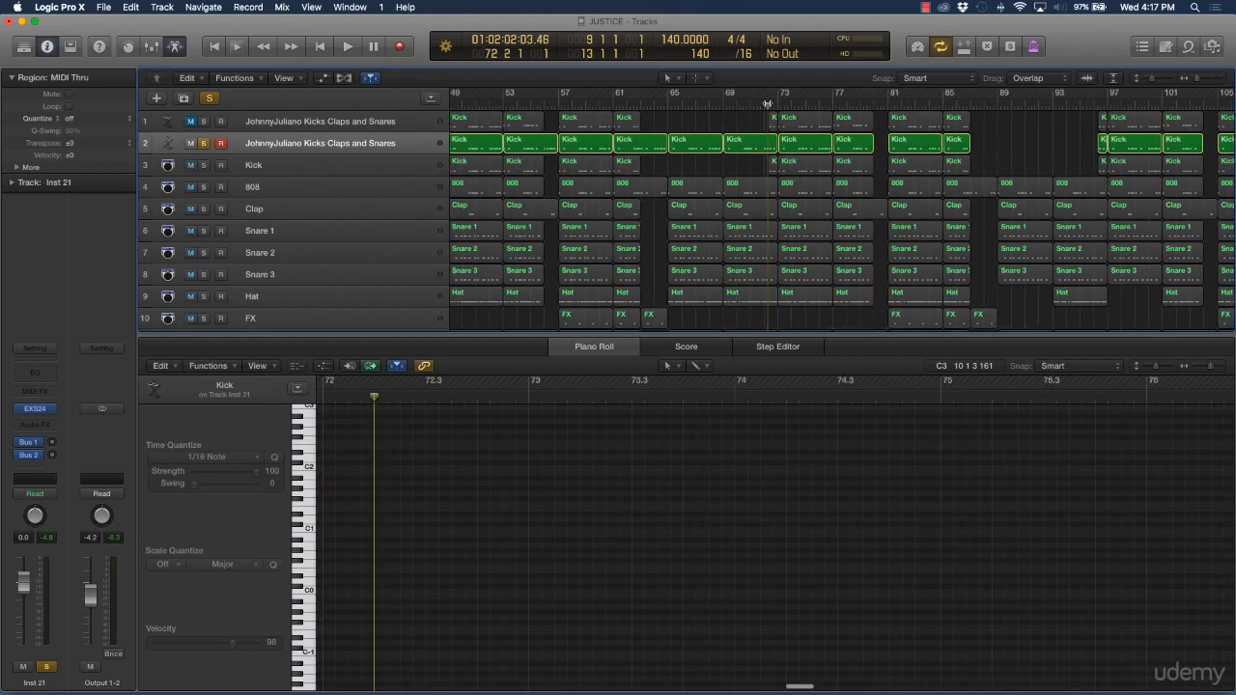
click(738, 147)
key(super+t)
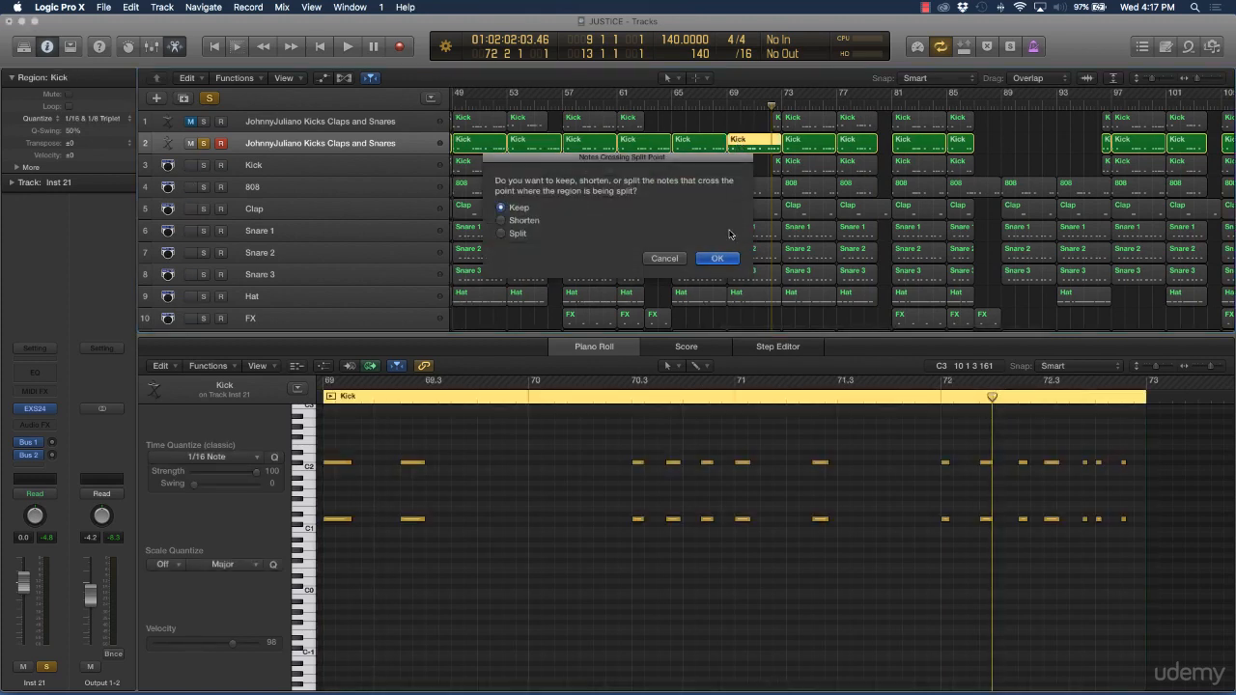
click(711, 257)
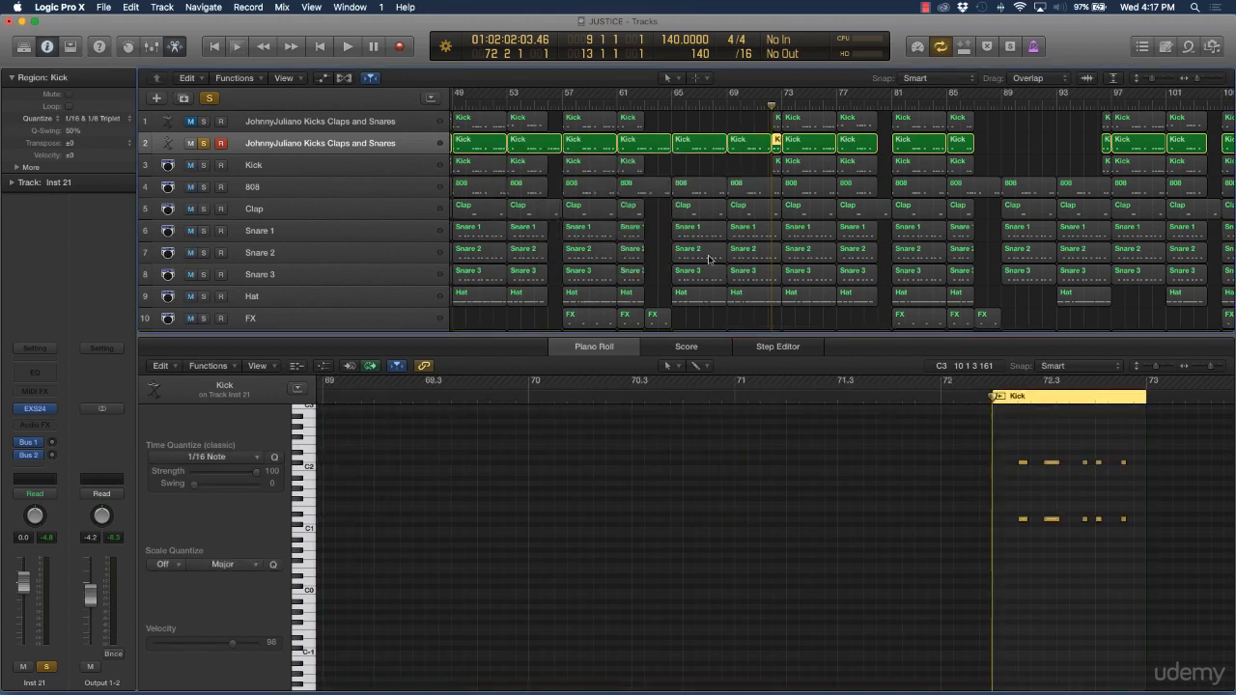
click(746, 148)
key(Delete)
click(717, 147)
key(Delete)
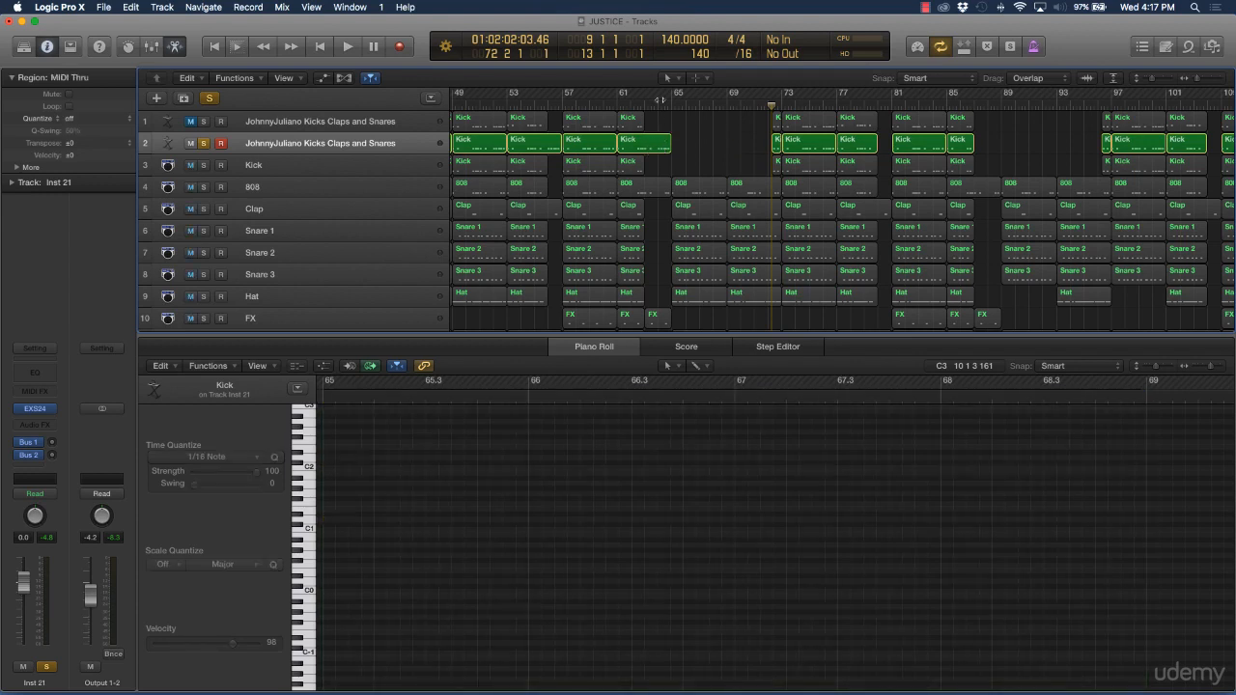
Split the layered Kick region starting at bar 61 at bar 63 and delete the part after the split
click(659, 100)
click(651, 147)
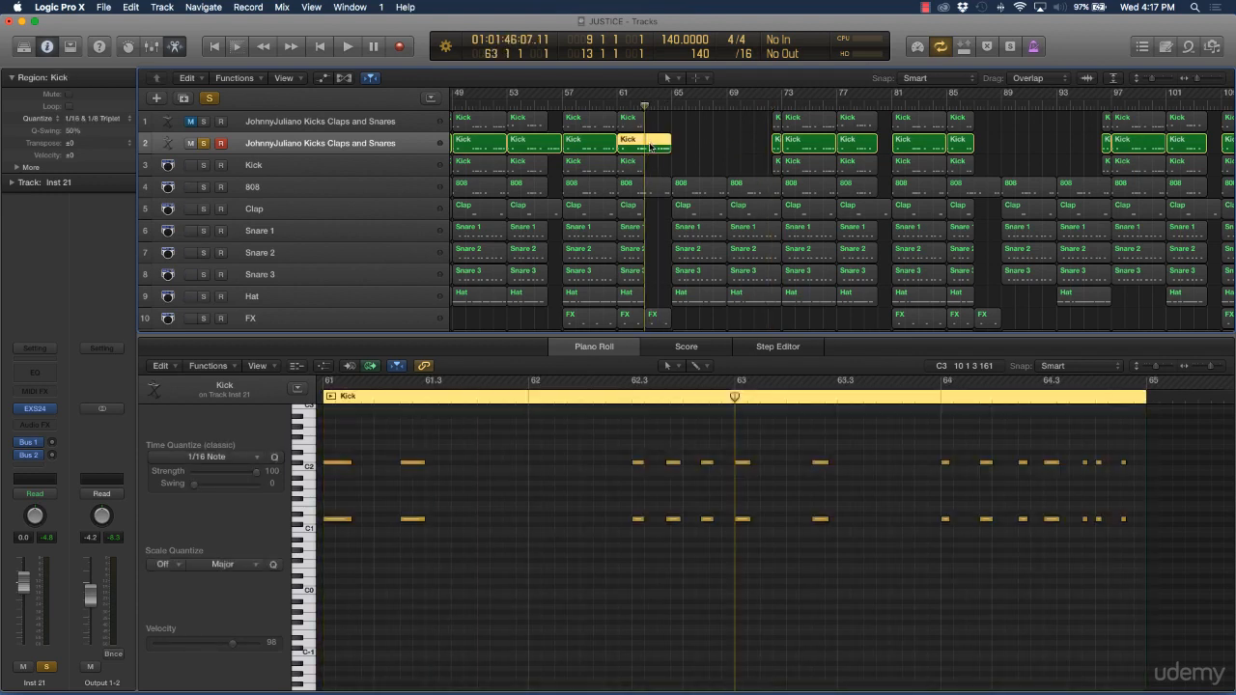
key(super+t)
key(Delete)
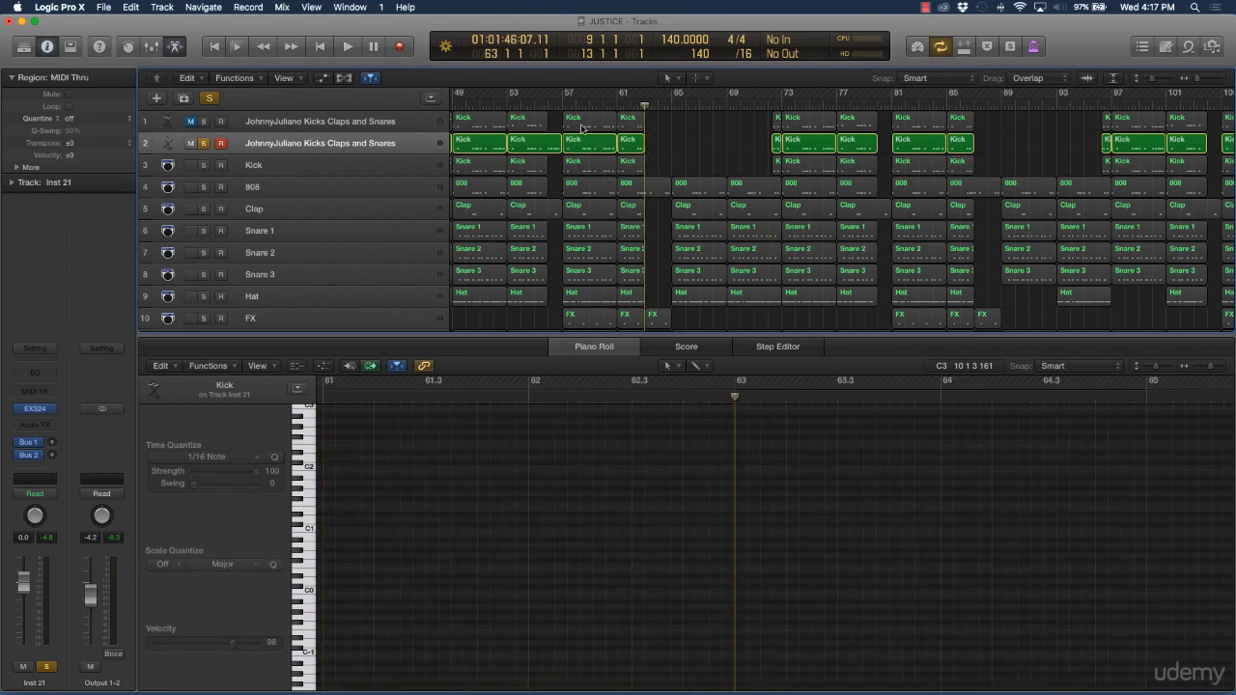
Split the layered Kick region starting at bar 53 at bar 56 and delete its last bar
click(547, 107)
click(552, 150)
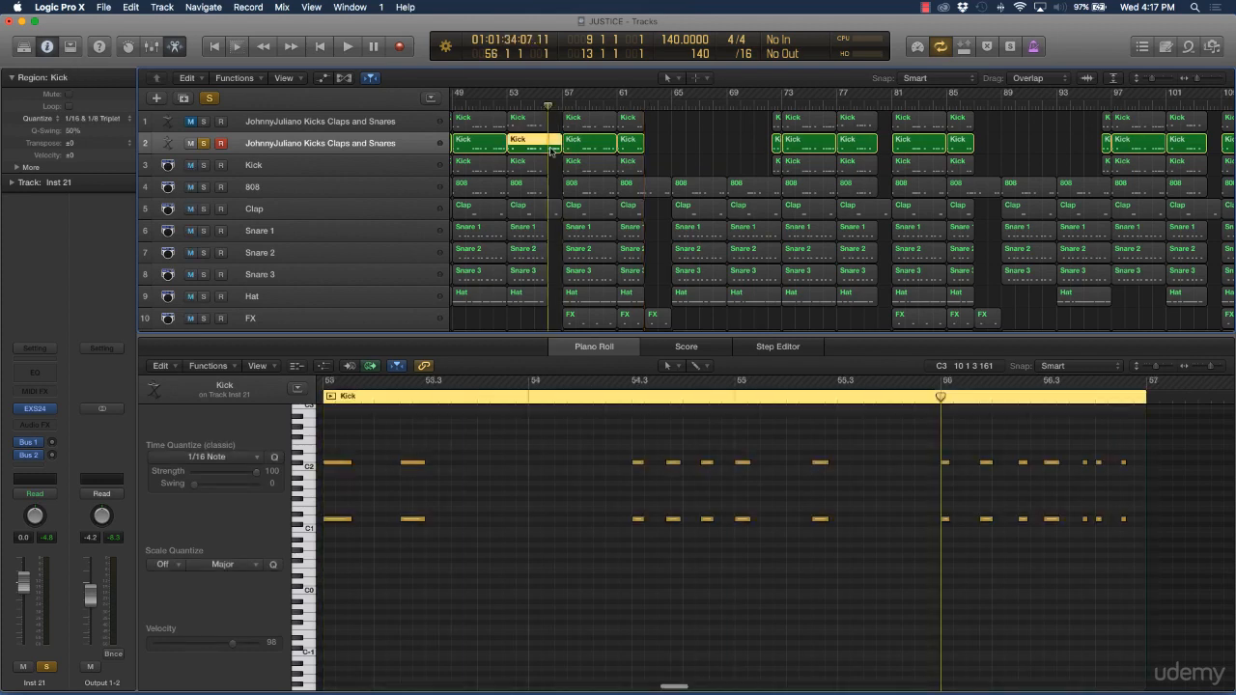
key(super+t)
click(555, 150)
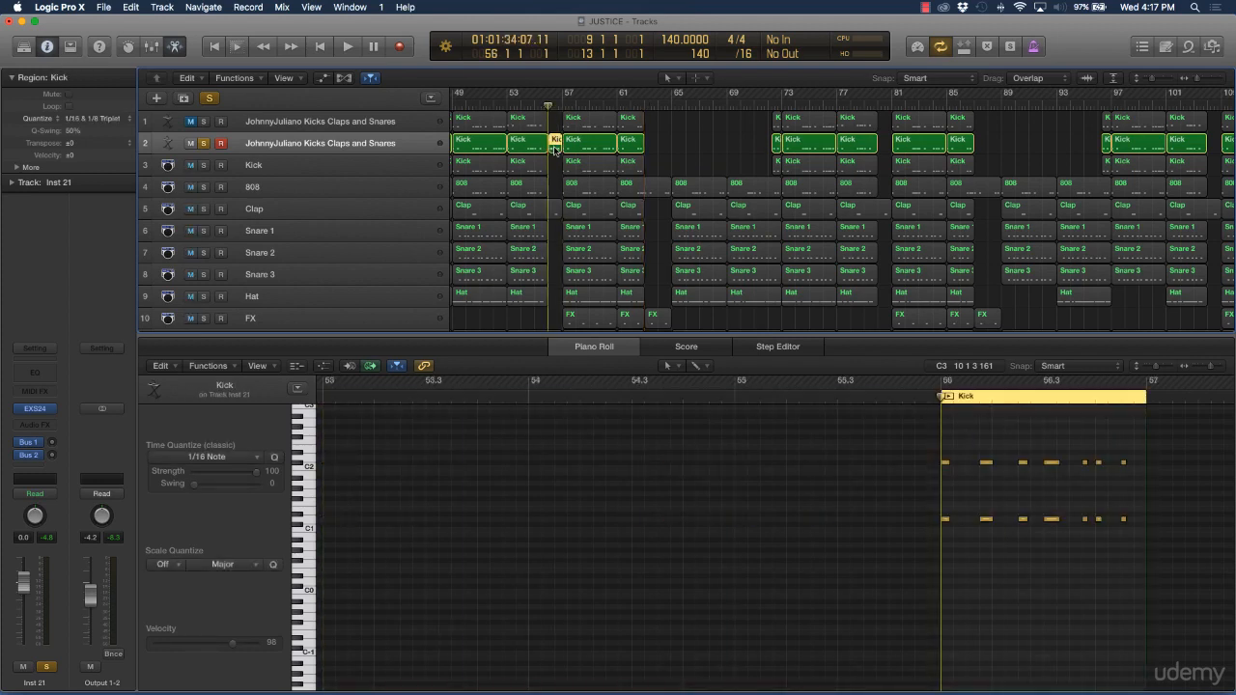
key(Delete)
Split the bar 45 layered Kick region at bar 48 beat 2 and delete everything from bar 41 to the split
scroll(728, 126, left, 8)
scroll(734, 127, left, 3)
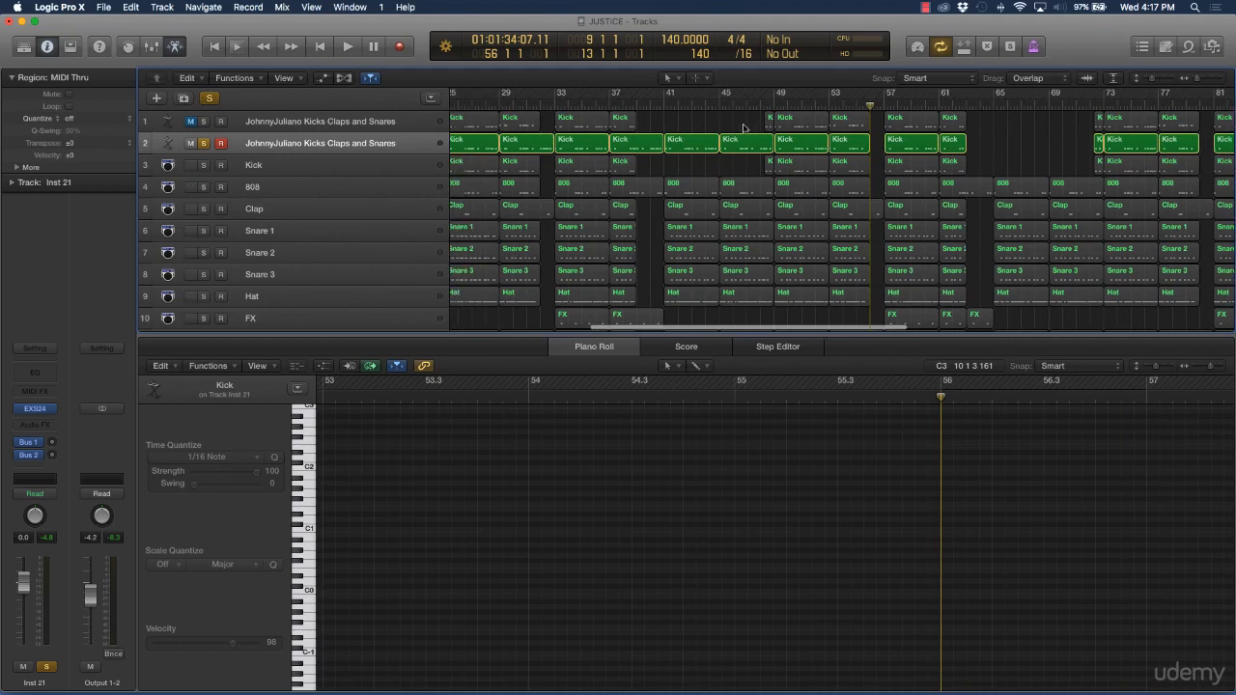
click(764, 104)
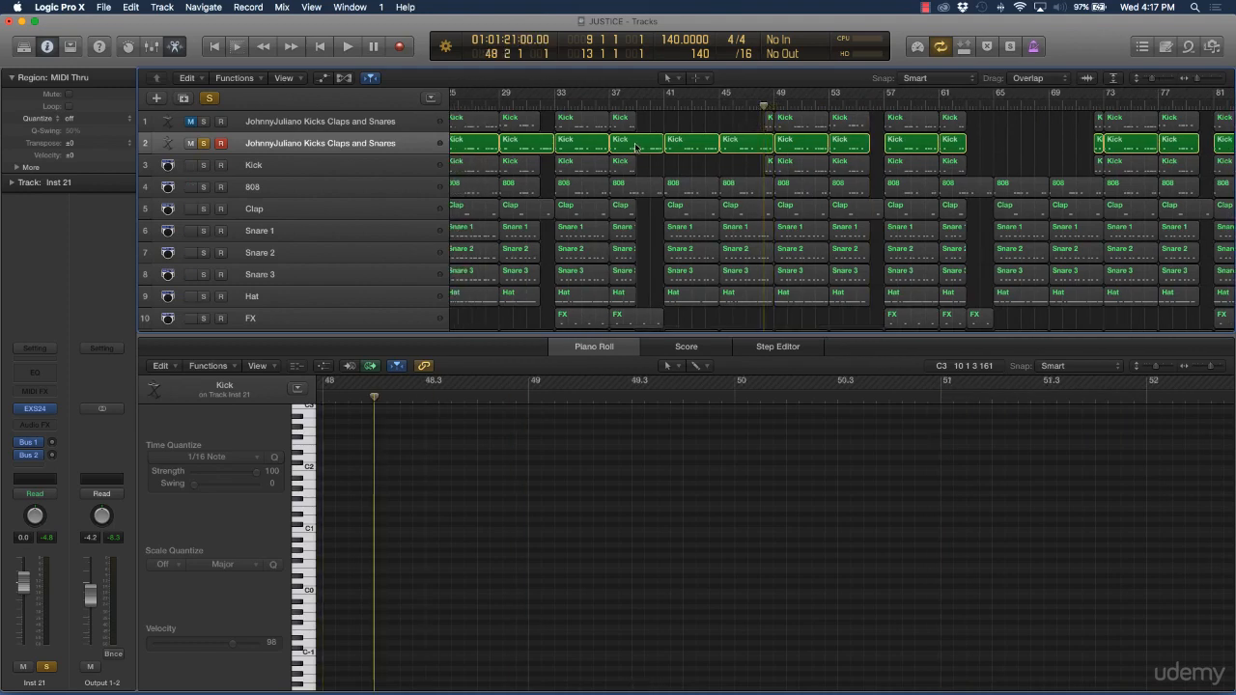
scroll(635, 147, left, 10)
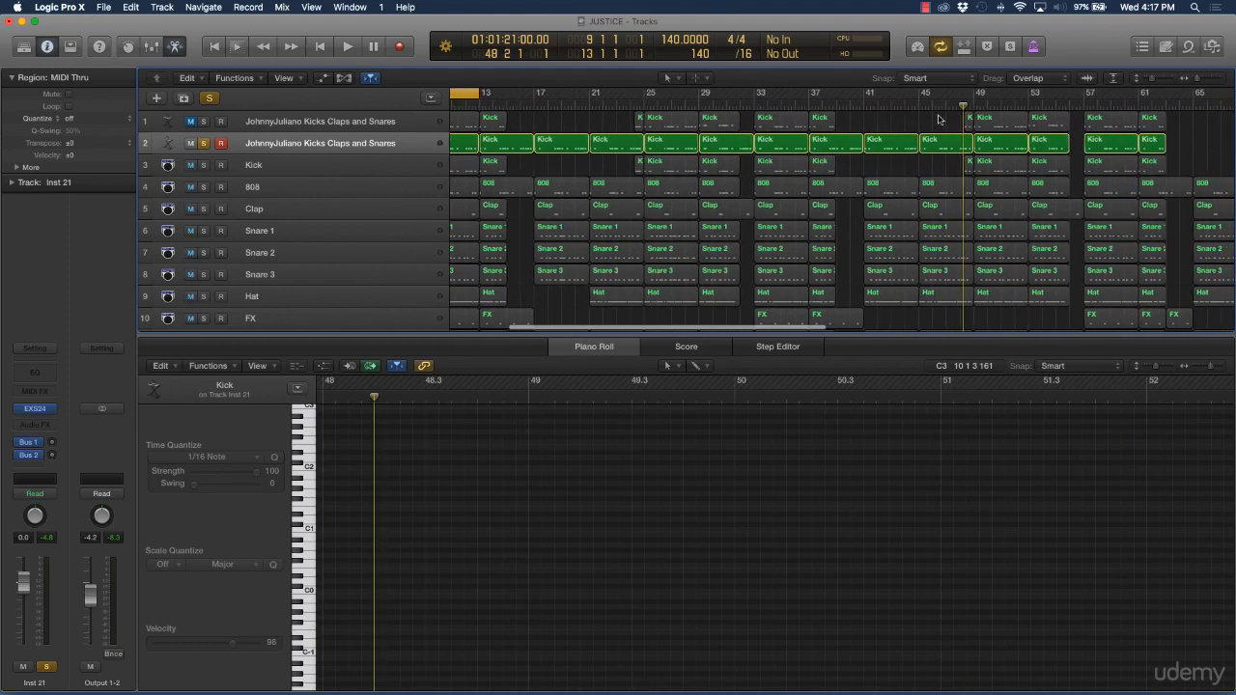
drag(937, 119, 860, 149)
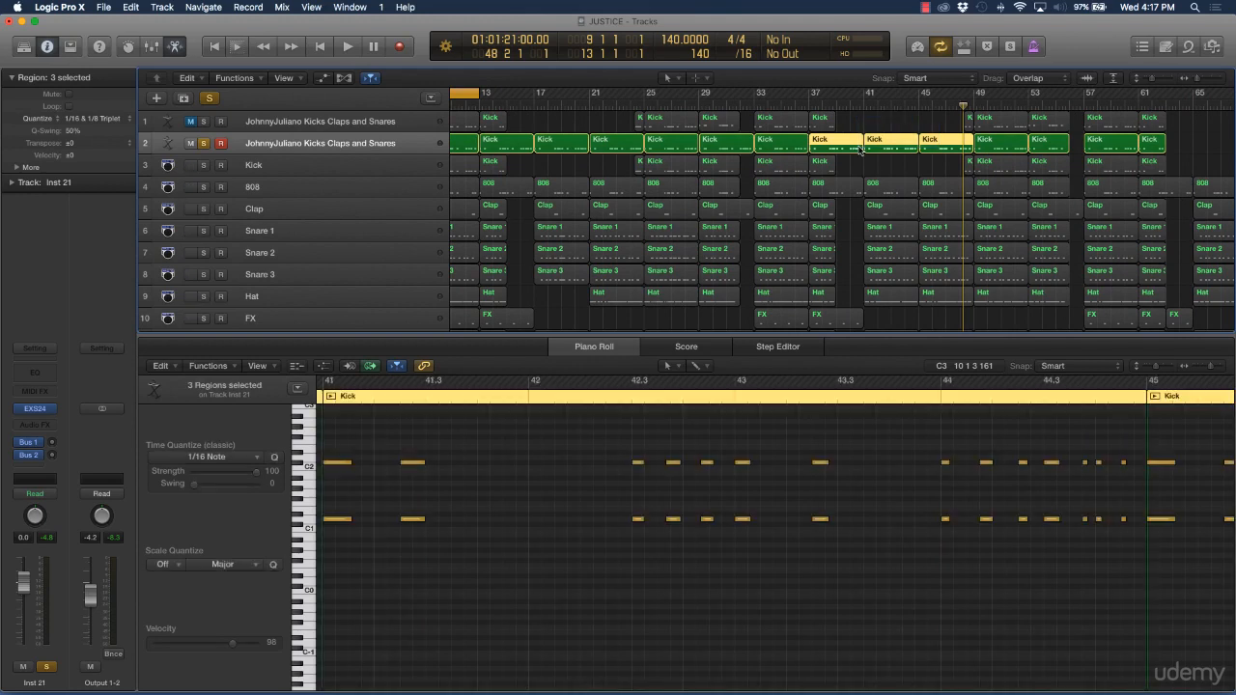
key(super+t)
click(706, 262)
drag(942, 123, 892, 152)
key(Delete)
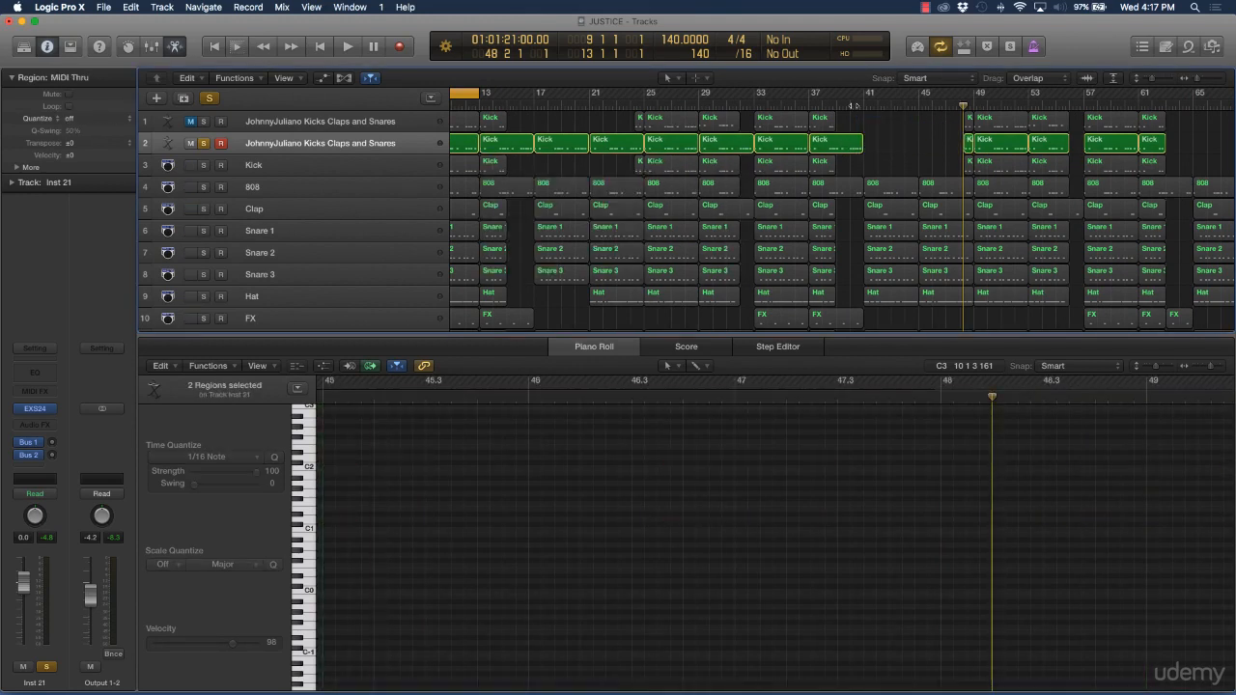
Split the layered Kick region starting at bar 37 at bar 39 and delete the part after the split
click(854, 104)
click(854, 139)
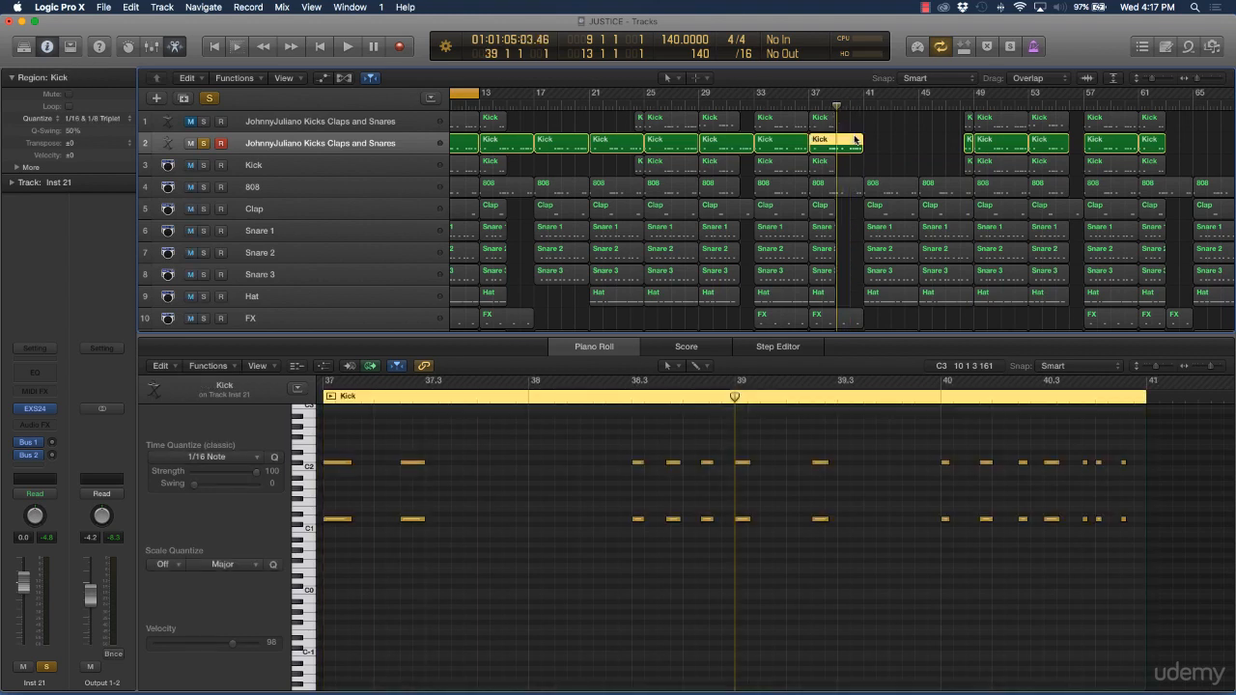
key(super+t)
key(Delete)
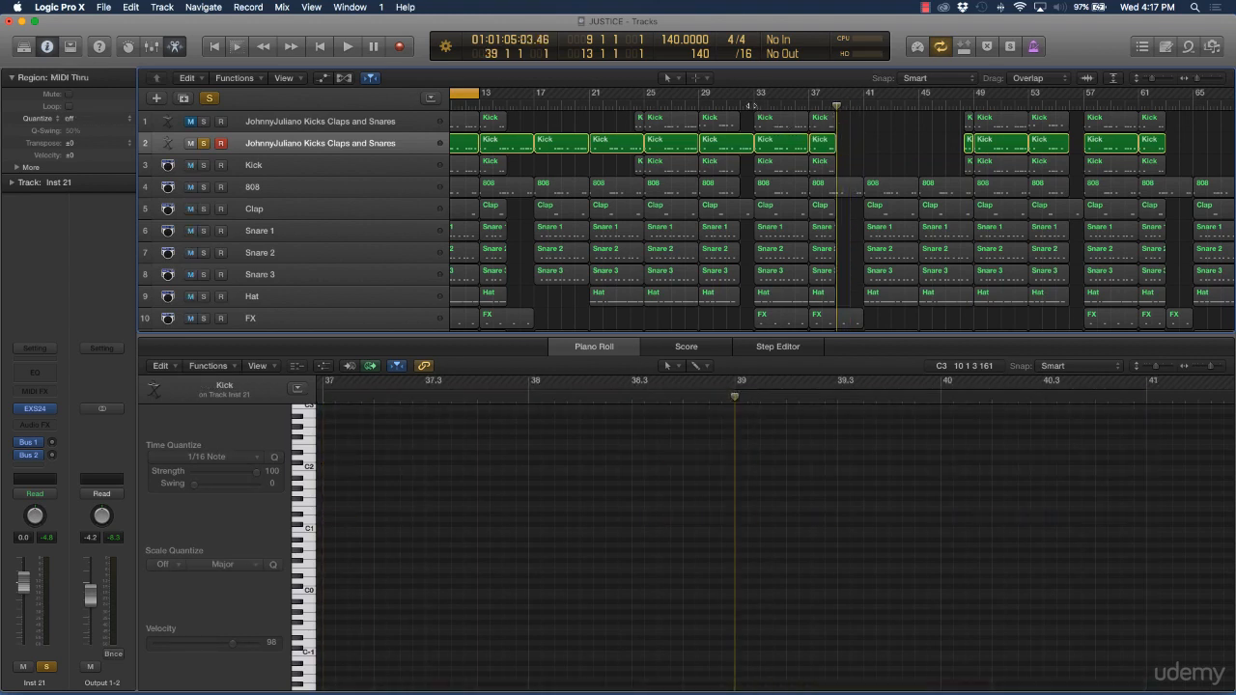
Split the layered Kick region starting at bar 29 at bar 32 and delete its last bar
click(740, 105)
click(741, 141)
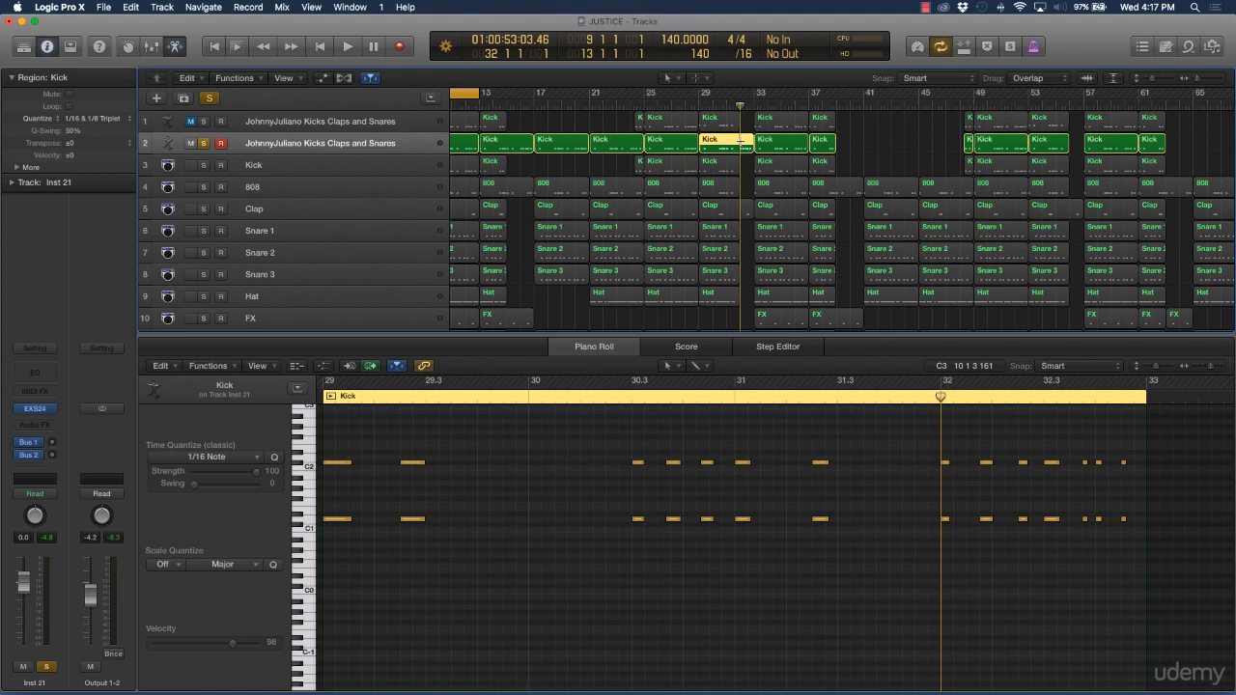
key(super+t)
key(Delete)
Split the bar 21 layered Kick region at bar 24 beat 2 and delete everything from bar 17 to the split
scroll(682, 108, left, 2)
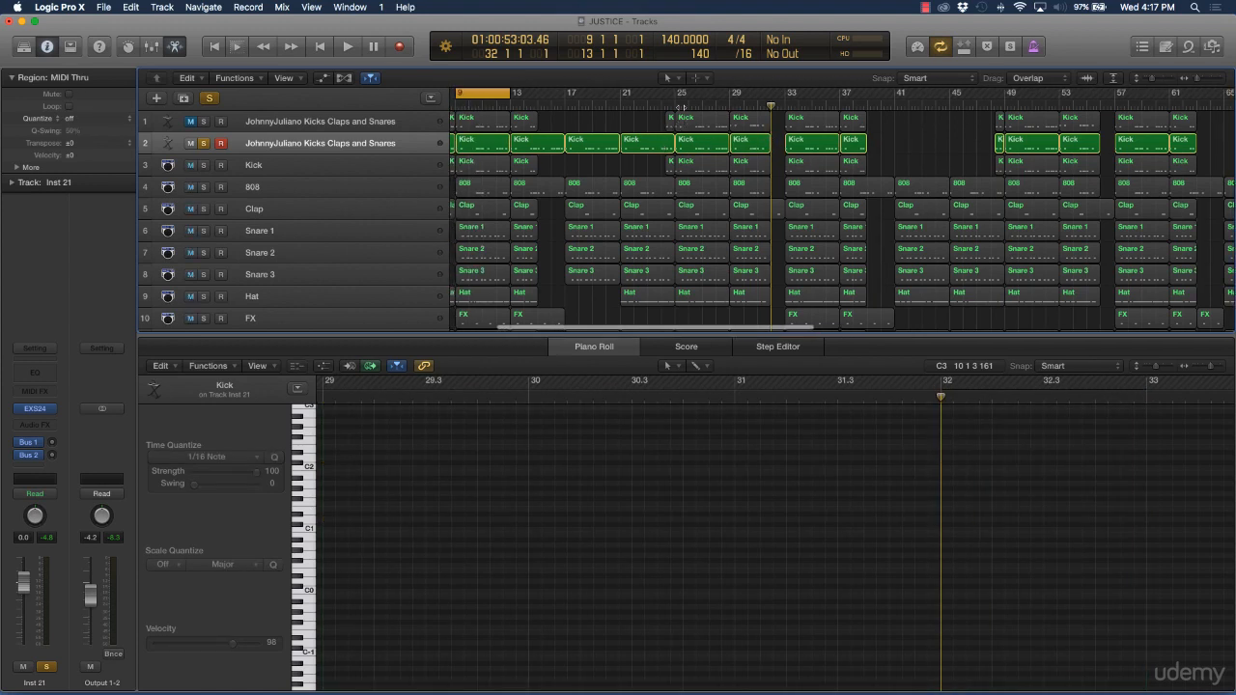
click(666, 104)
click(650, 141)
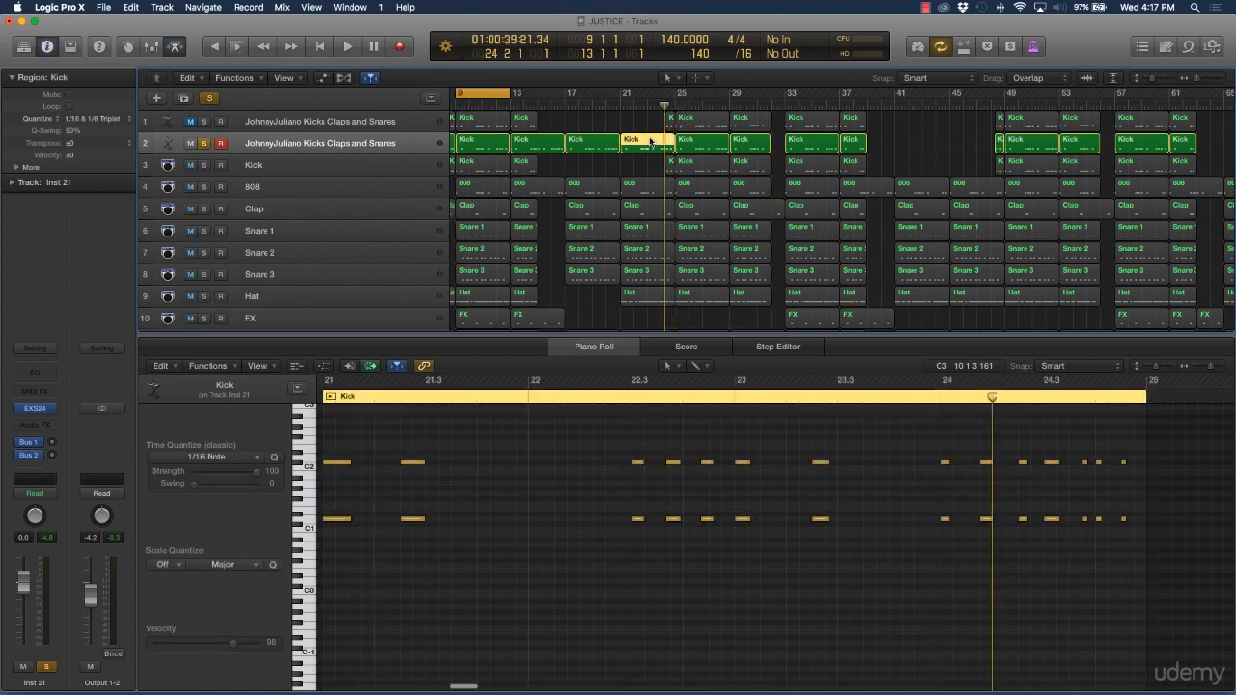
key(super+t)
key(Return)
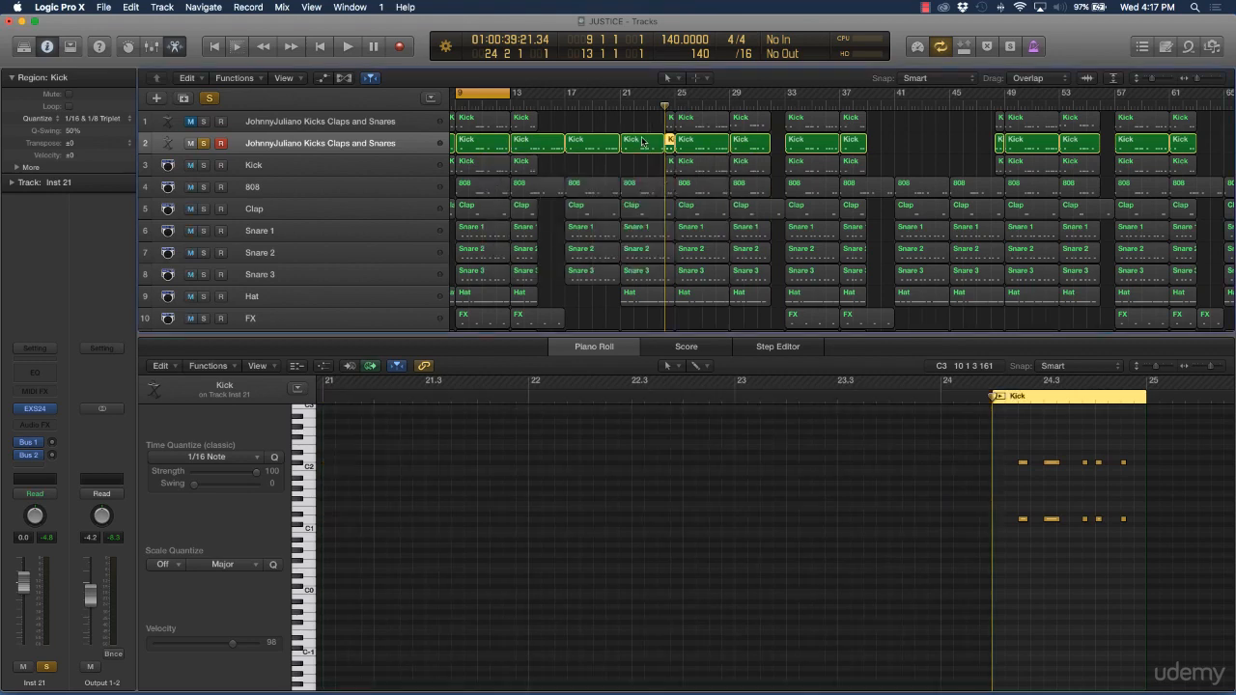
drag(638, 124, 583, 149)
key(Delete)
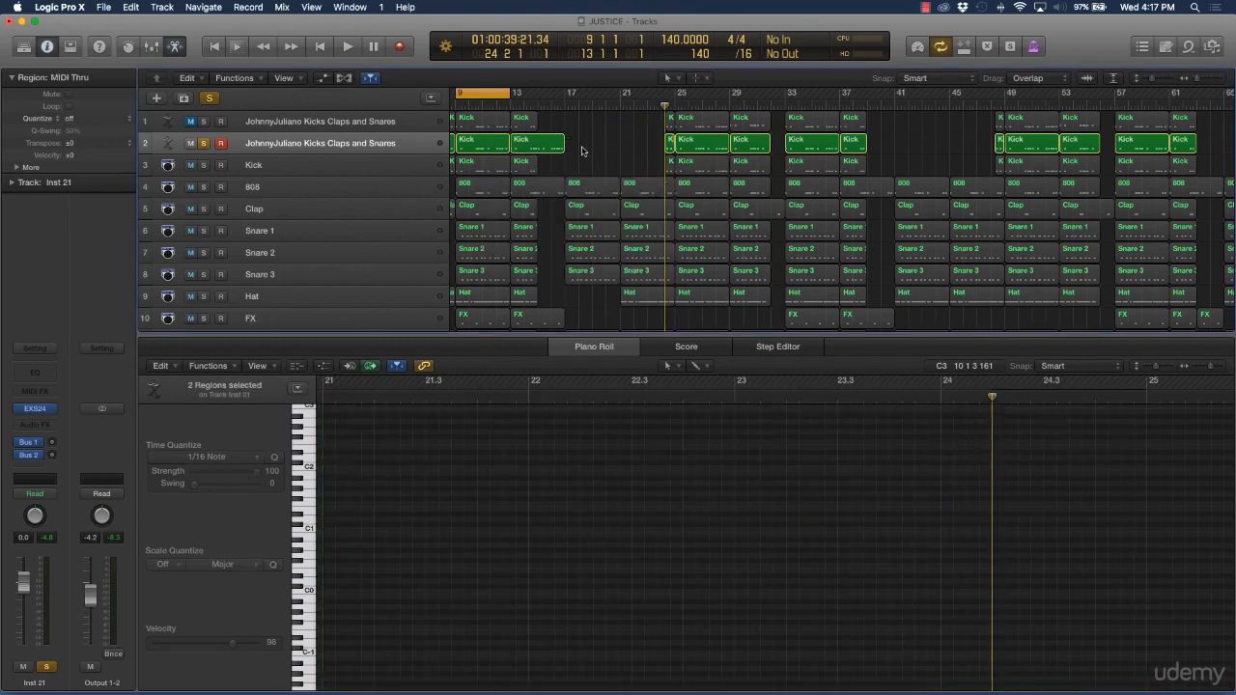
Split the layered Kick region starting at bar 13 at bar 15 and delete the part after the split
click(538, 105)
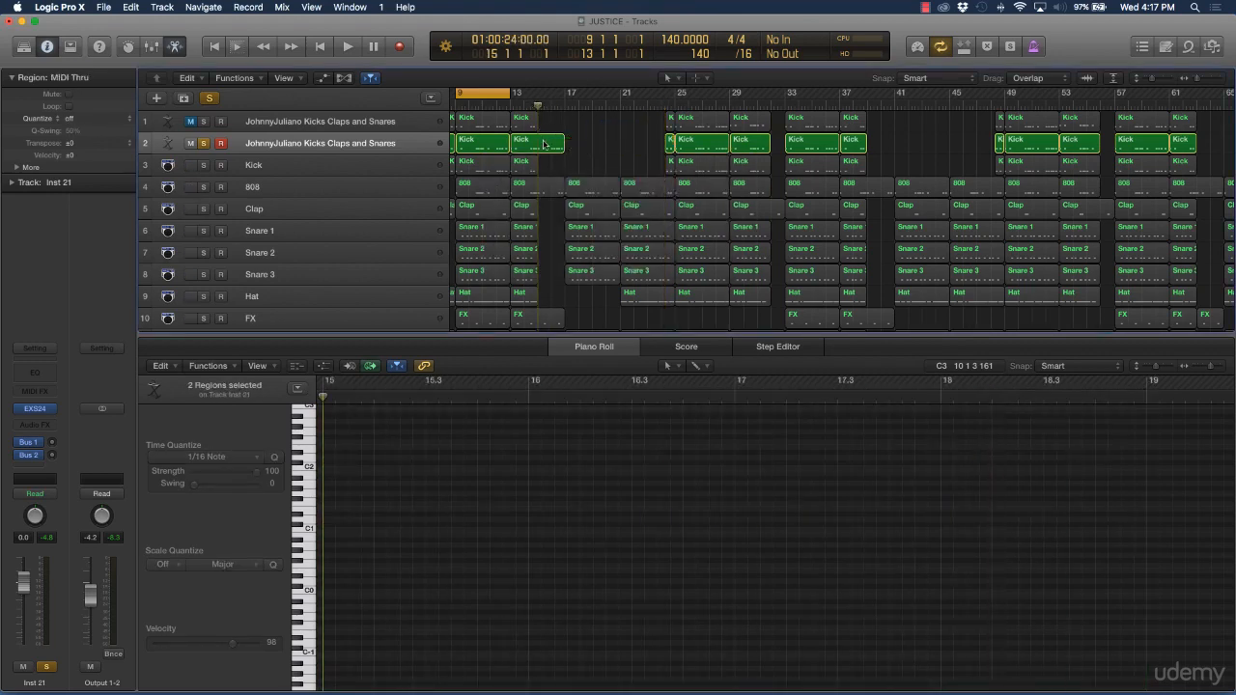
click(543, 143)
key(super+t)
key(Delete)
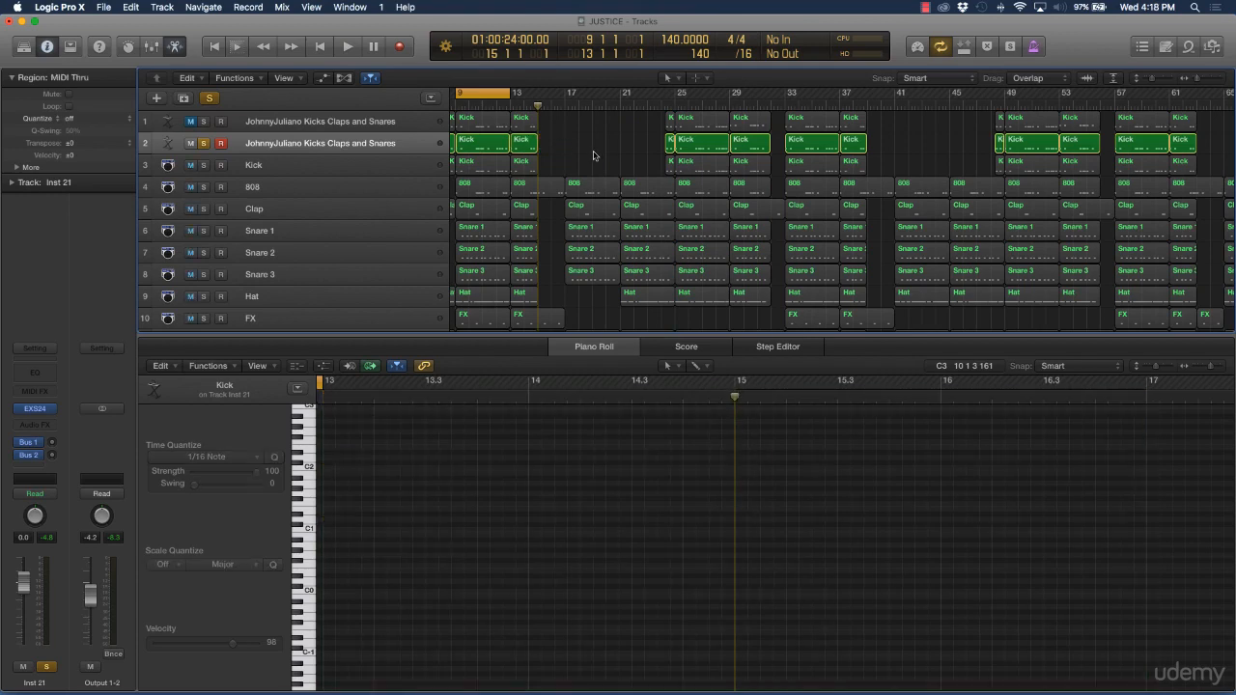
Split the layered Kick region starting at bar 5 in bar 8 beat 2 and delete the part before the split
scroll(594, 155, left, 4)
click(555, 104)
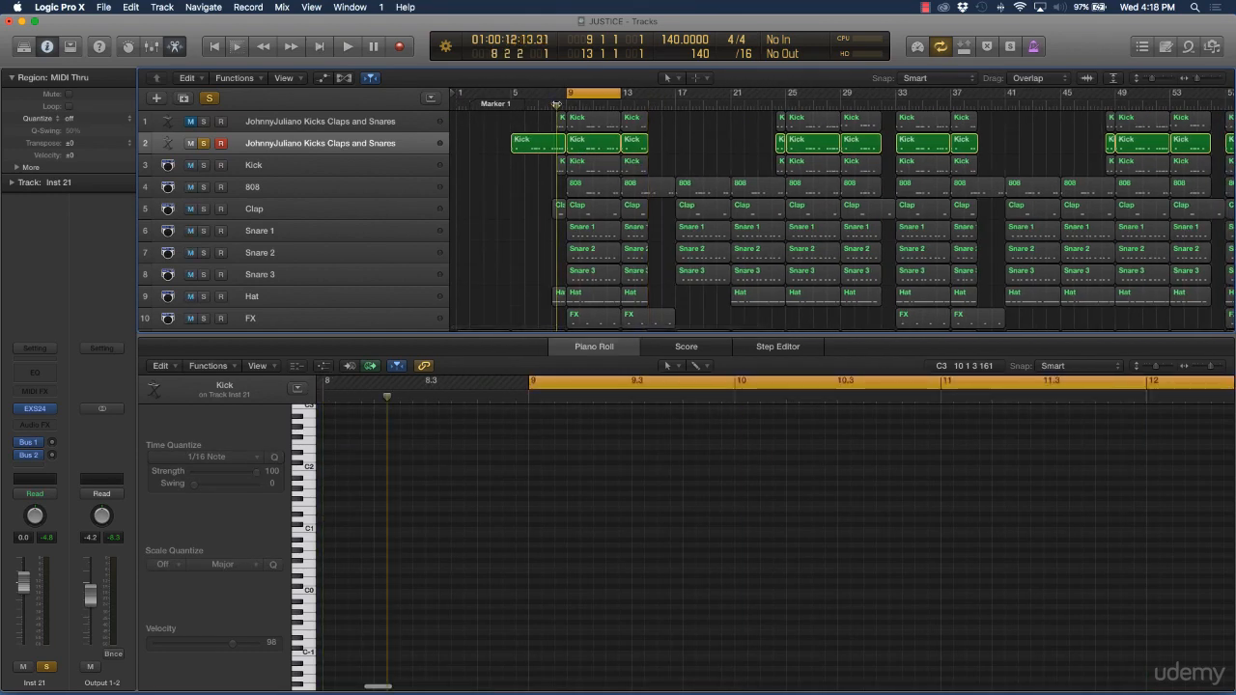
click(519, 144)
key(super+t)
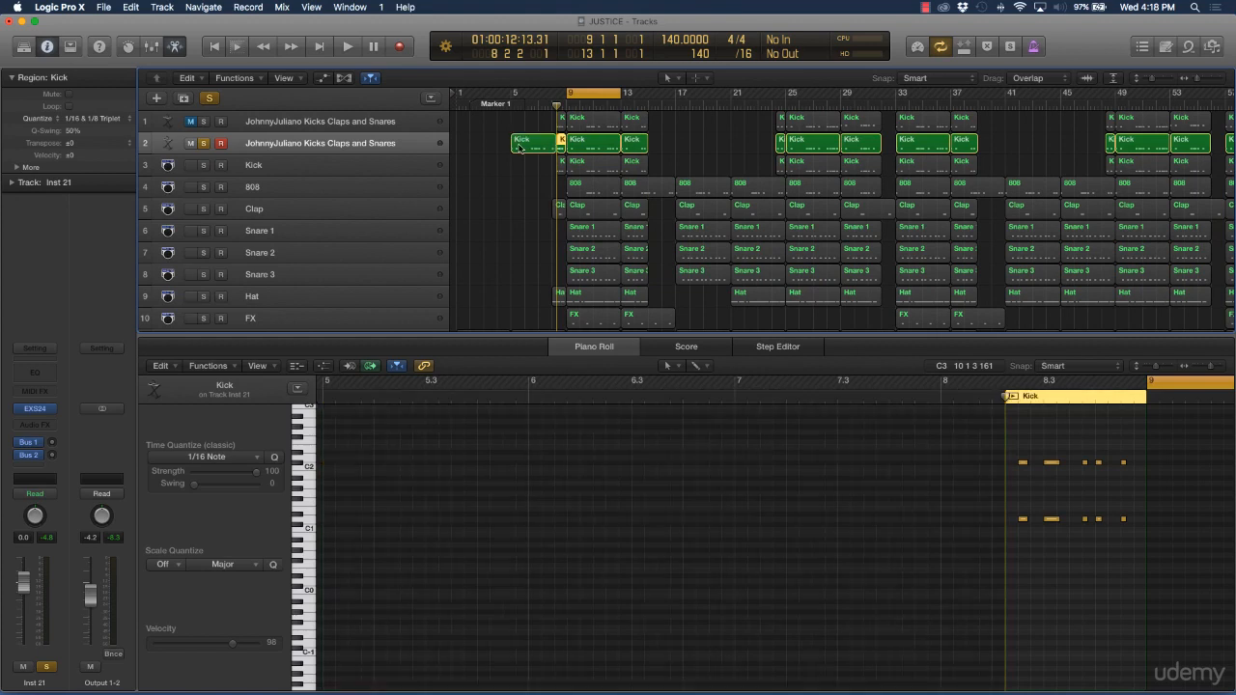
click(548, 145)
key(Delete)
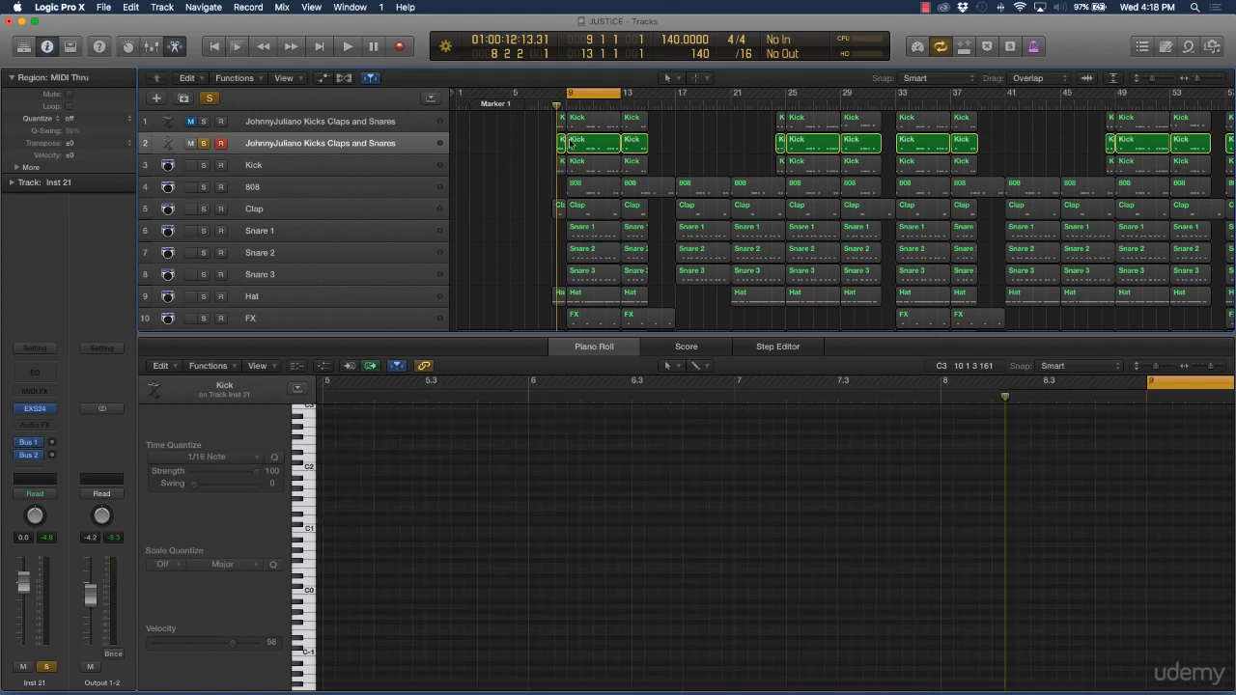
Play the cycled section to compare the layered kick with the Clap soloed alongside it and with Snare 1 soloed instead
key(space)
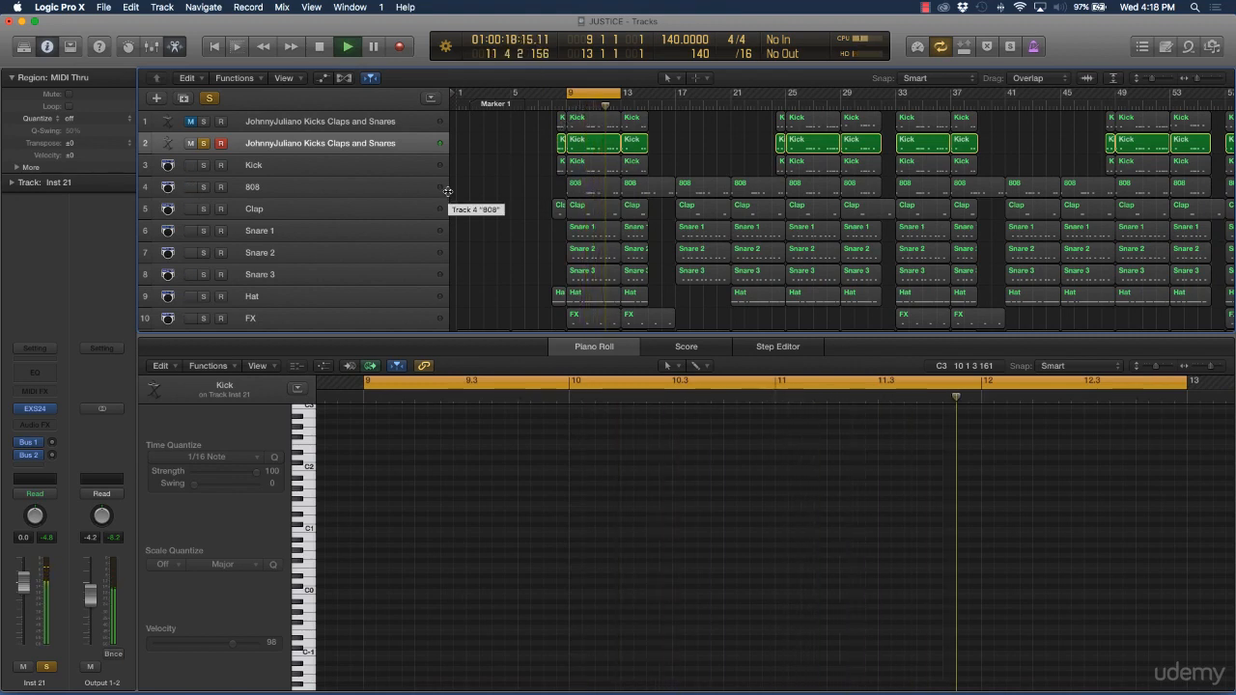
click(204, 208)
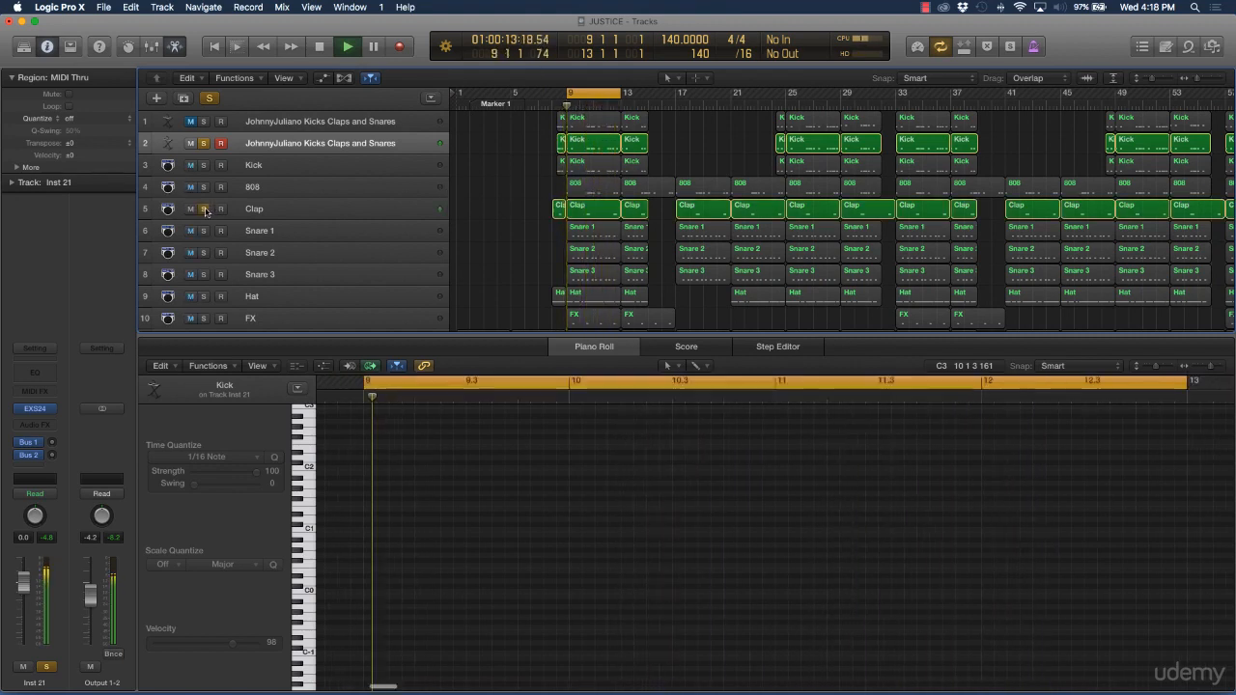
click(204, 208)
click(204, 230)
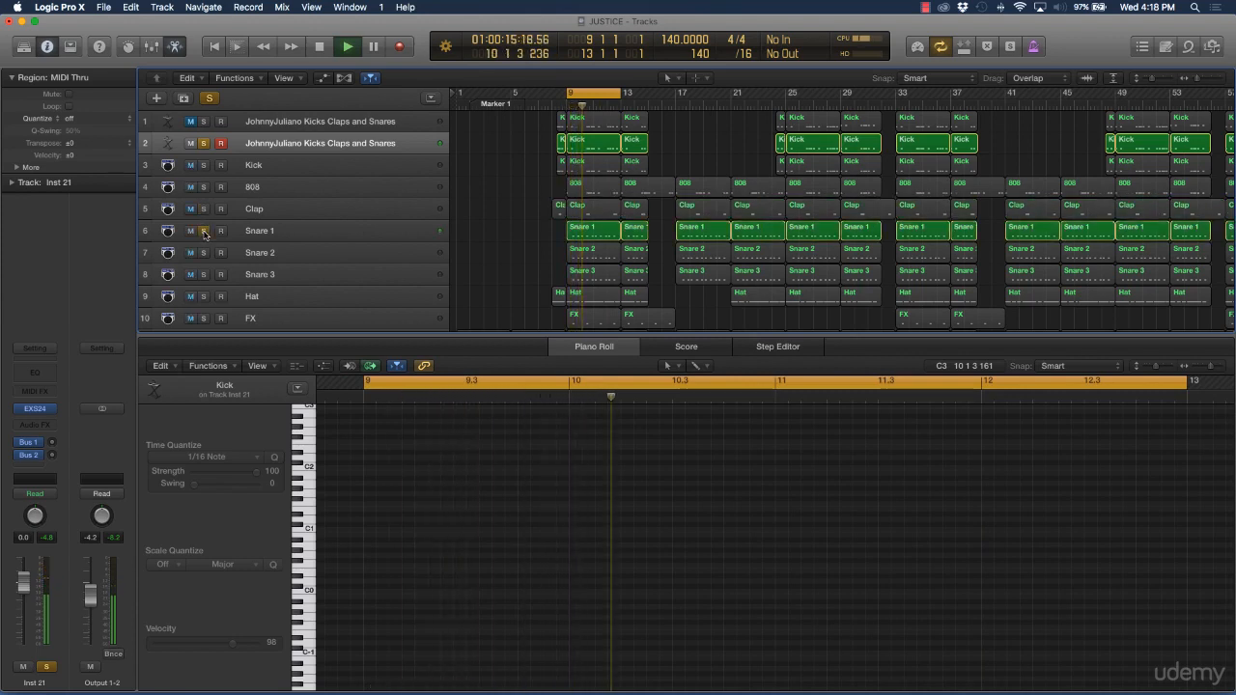
click(353, 235)
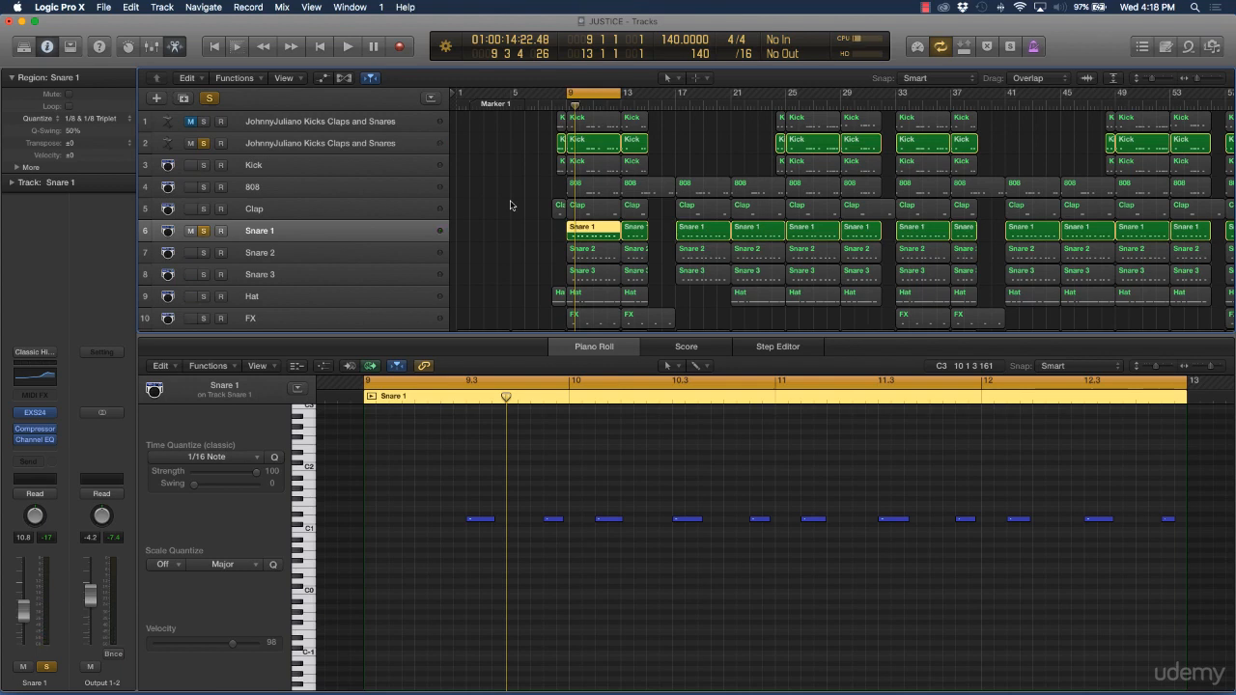
Listen to the layered kick with Snare 2 and Snare 3 also soloed, and turn off solo on all three snare tracks
drag(204, 253, 203, 276)
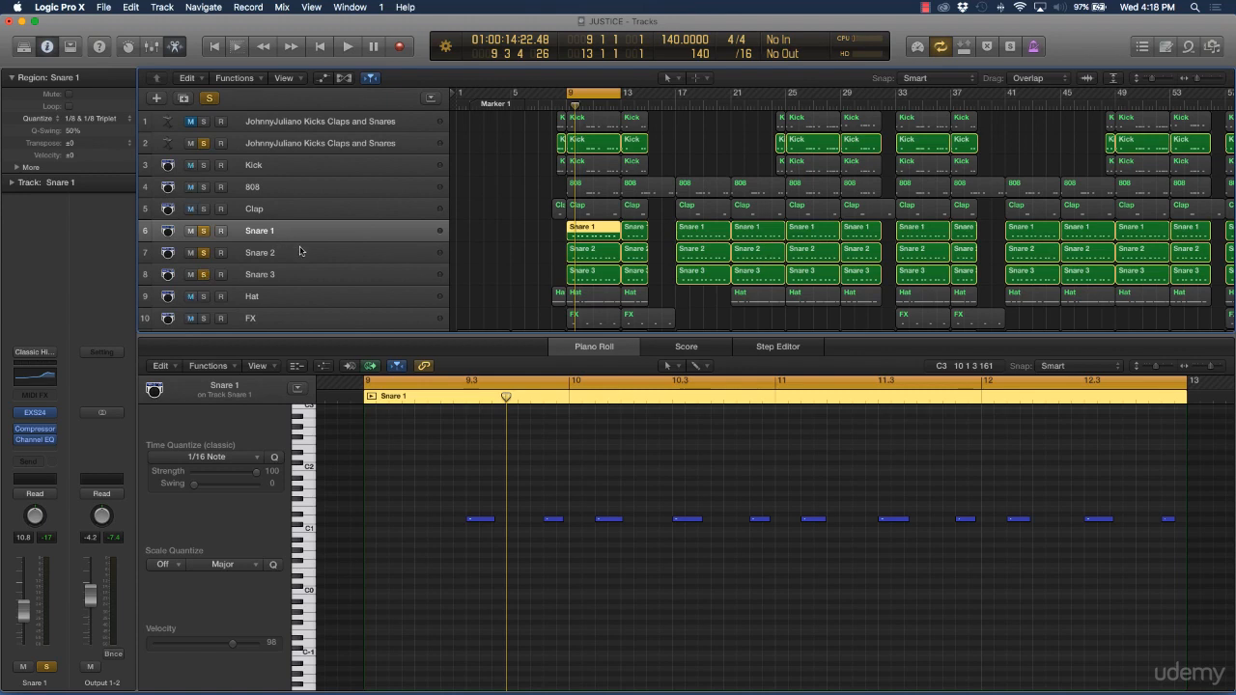
key(space)
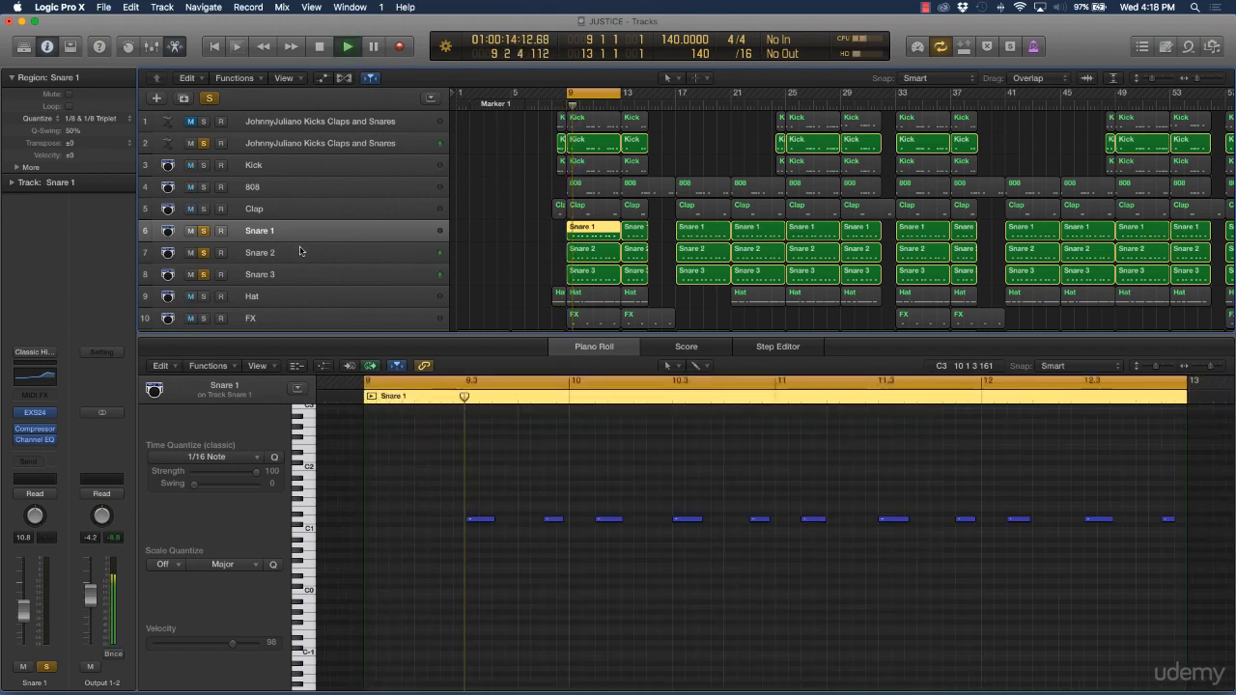
key(space)
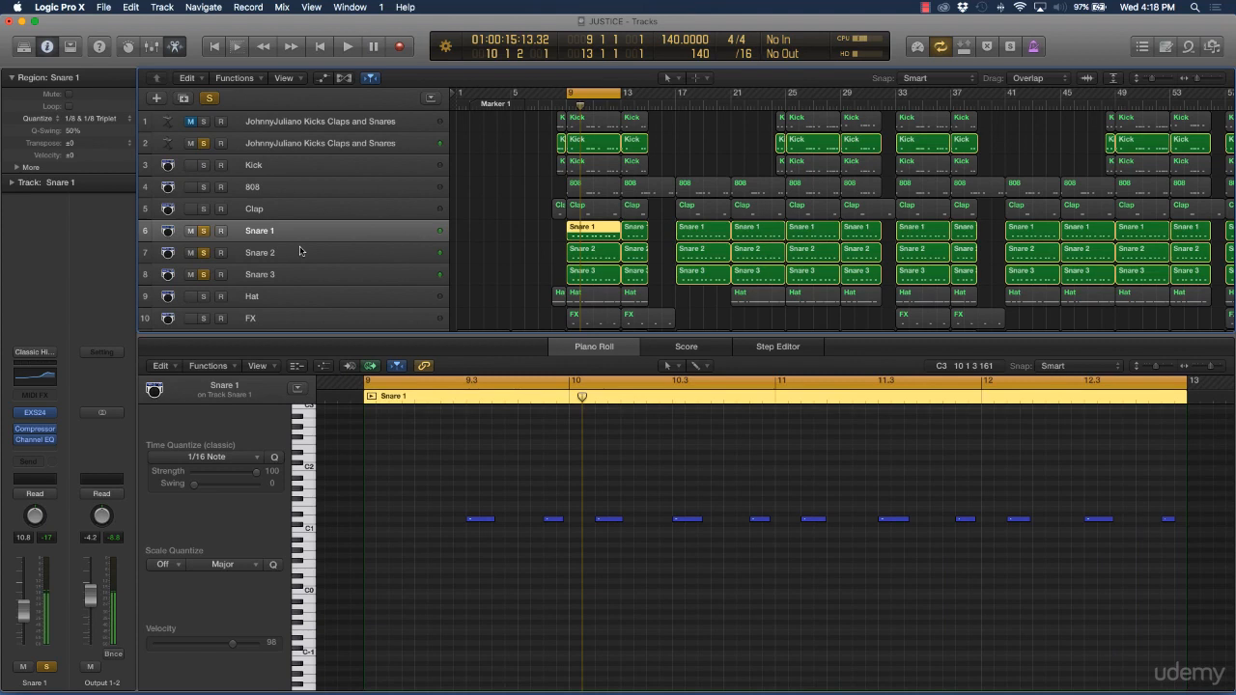
drag(202, 237, 201, 275)
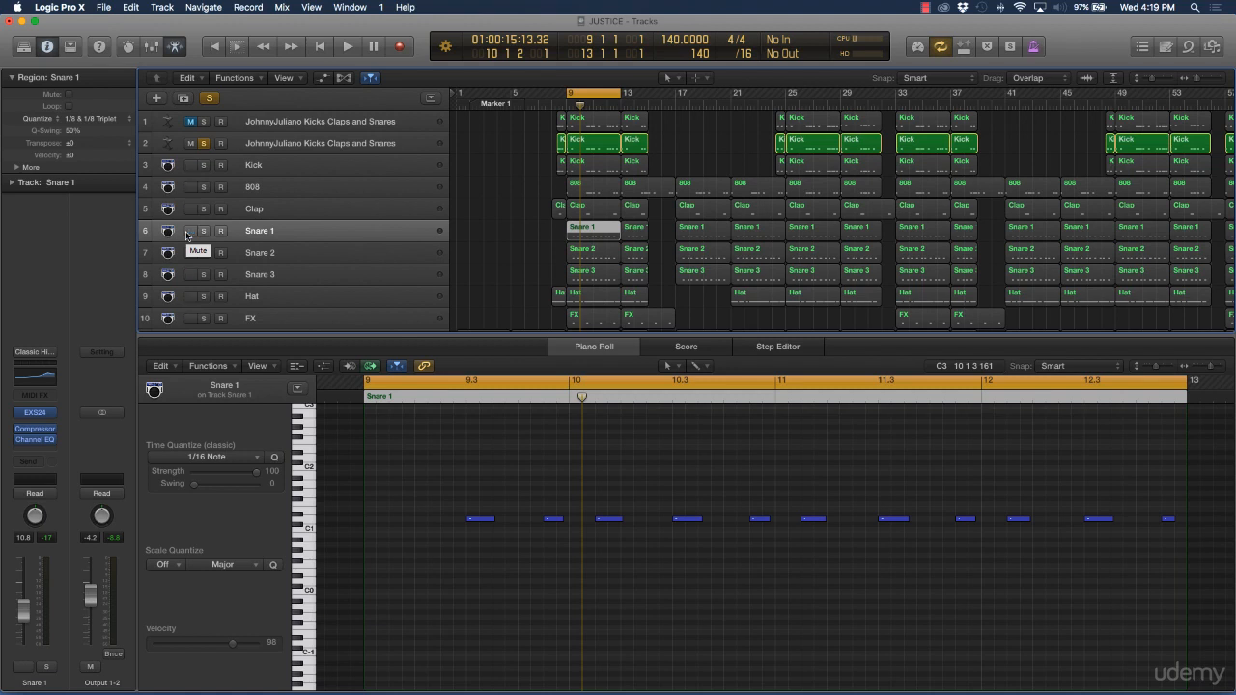
Select the layered kick track, listen to its bar 9 pattern on its own, and clear the region selection
click(263, 145)
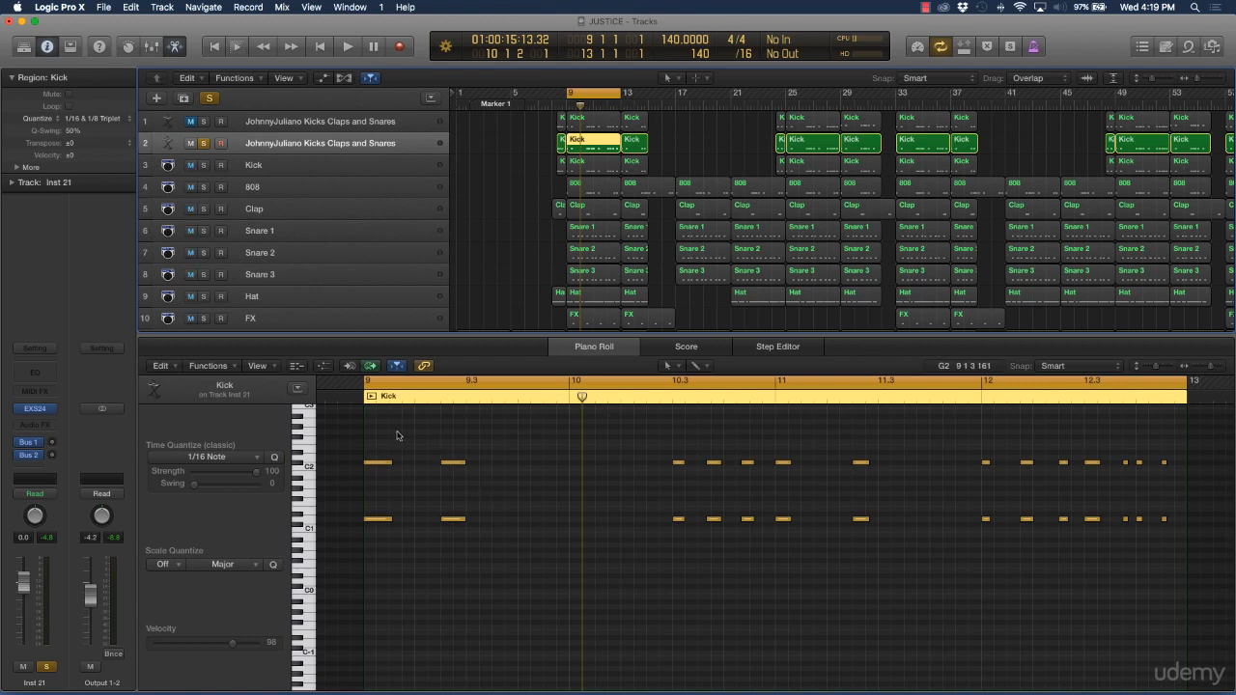
key(space)
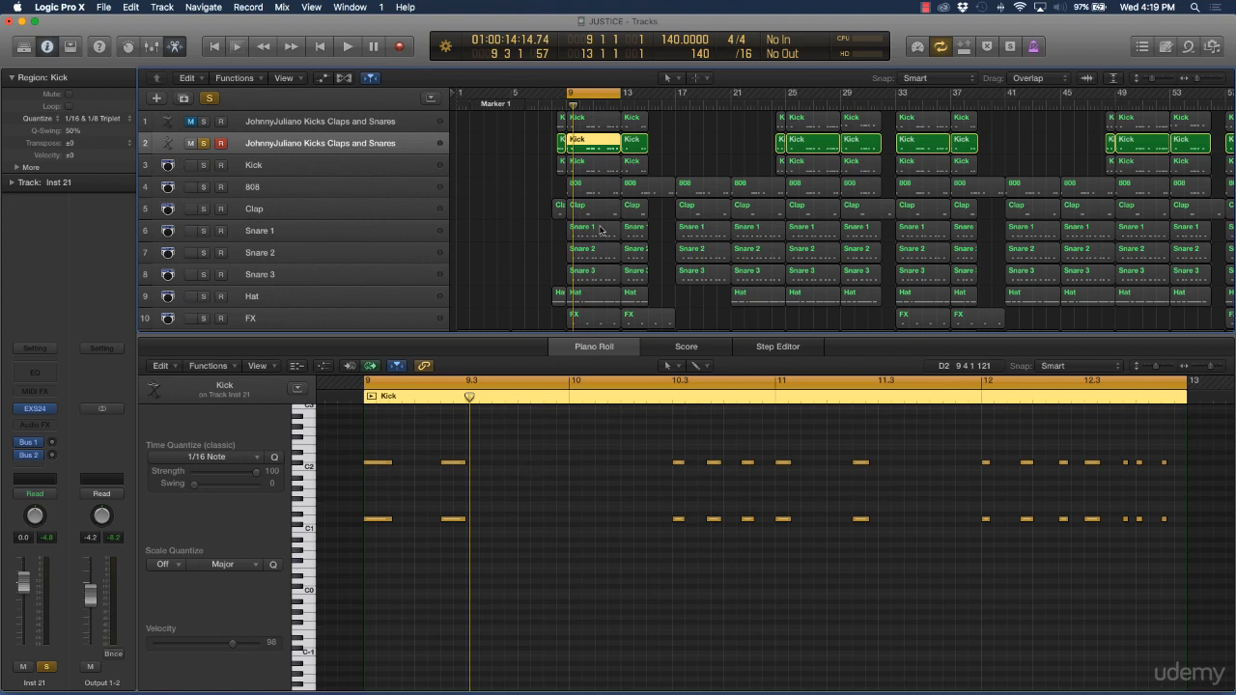
key(space)
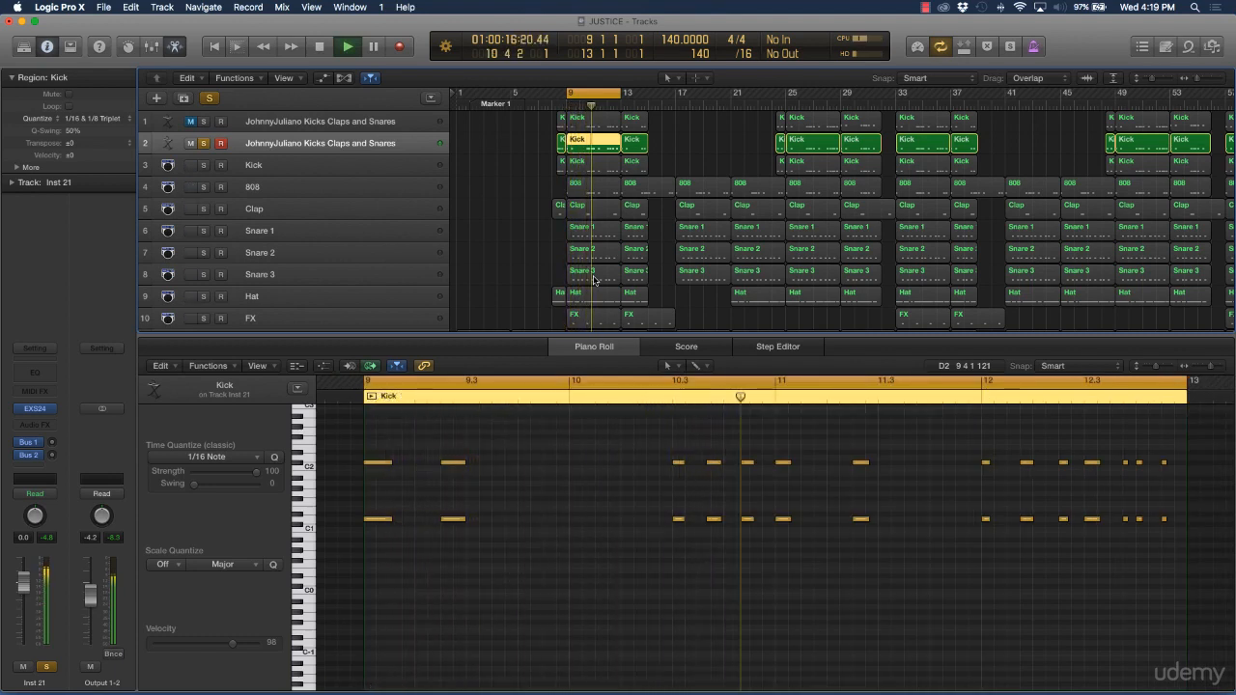
key(space)
click(501, 222)
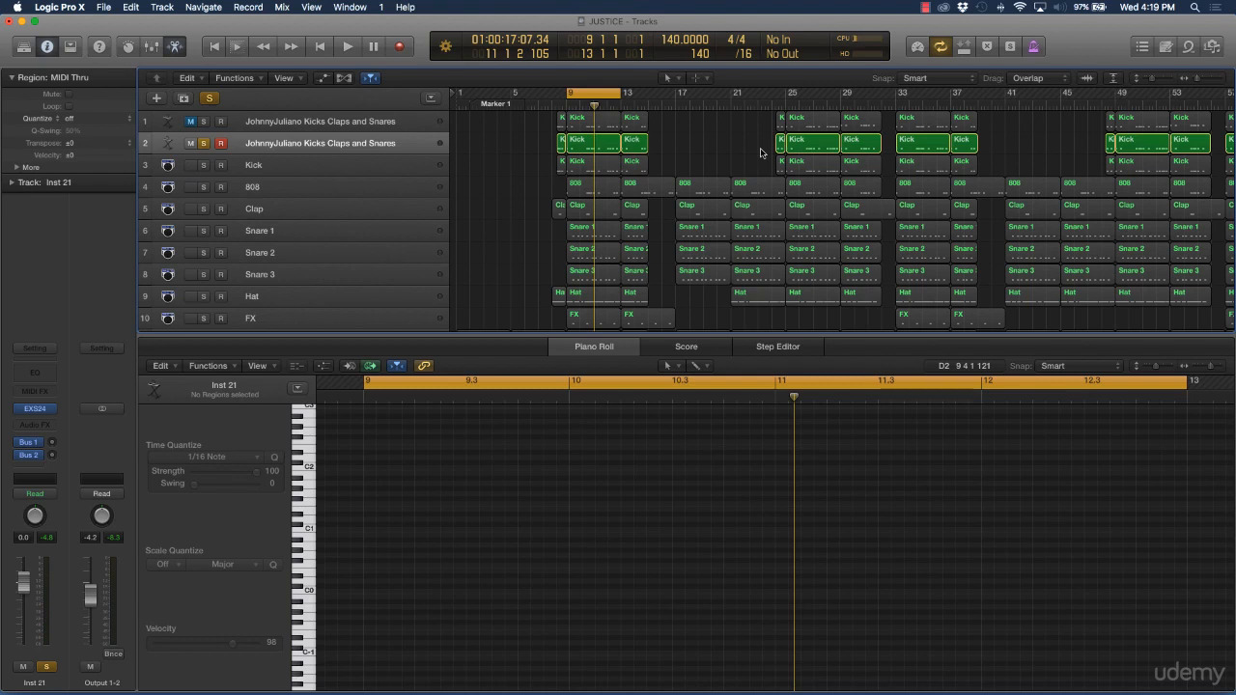
scroll(760, 153, right, 1)
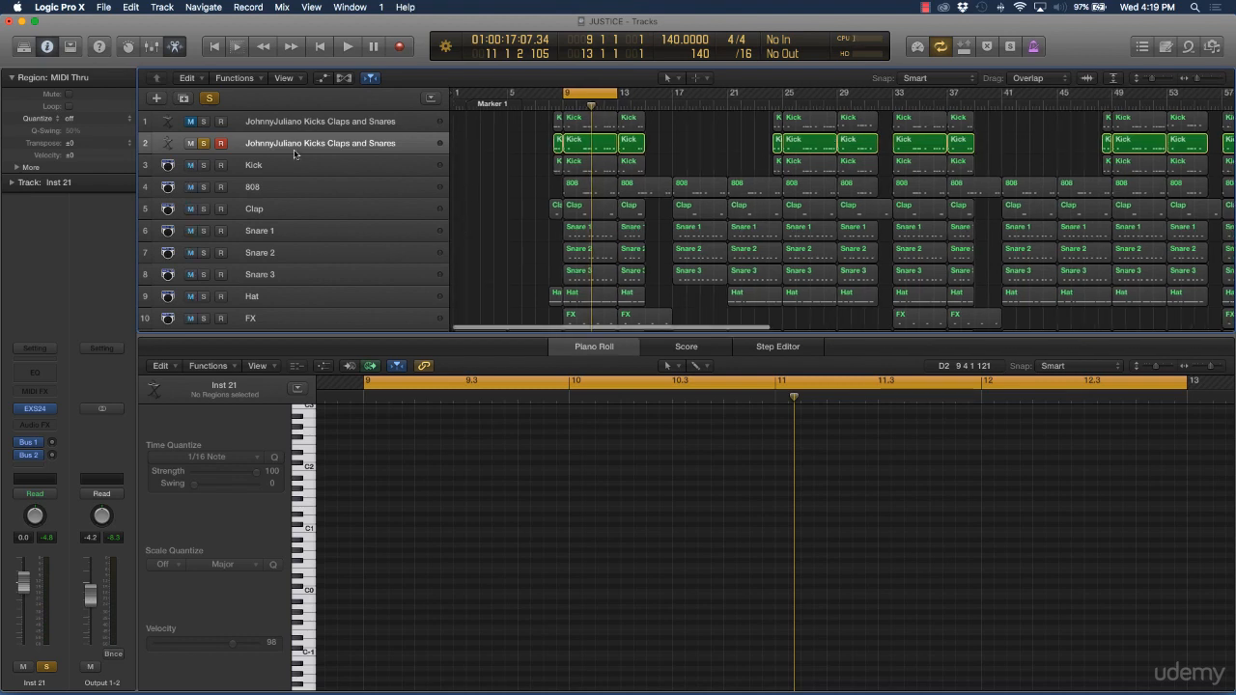